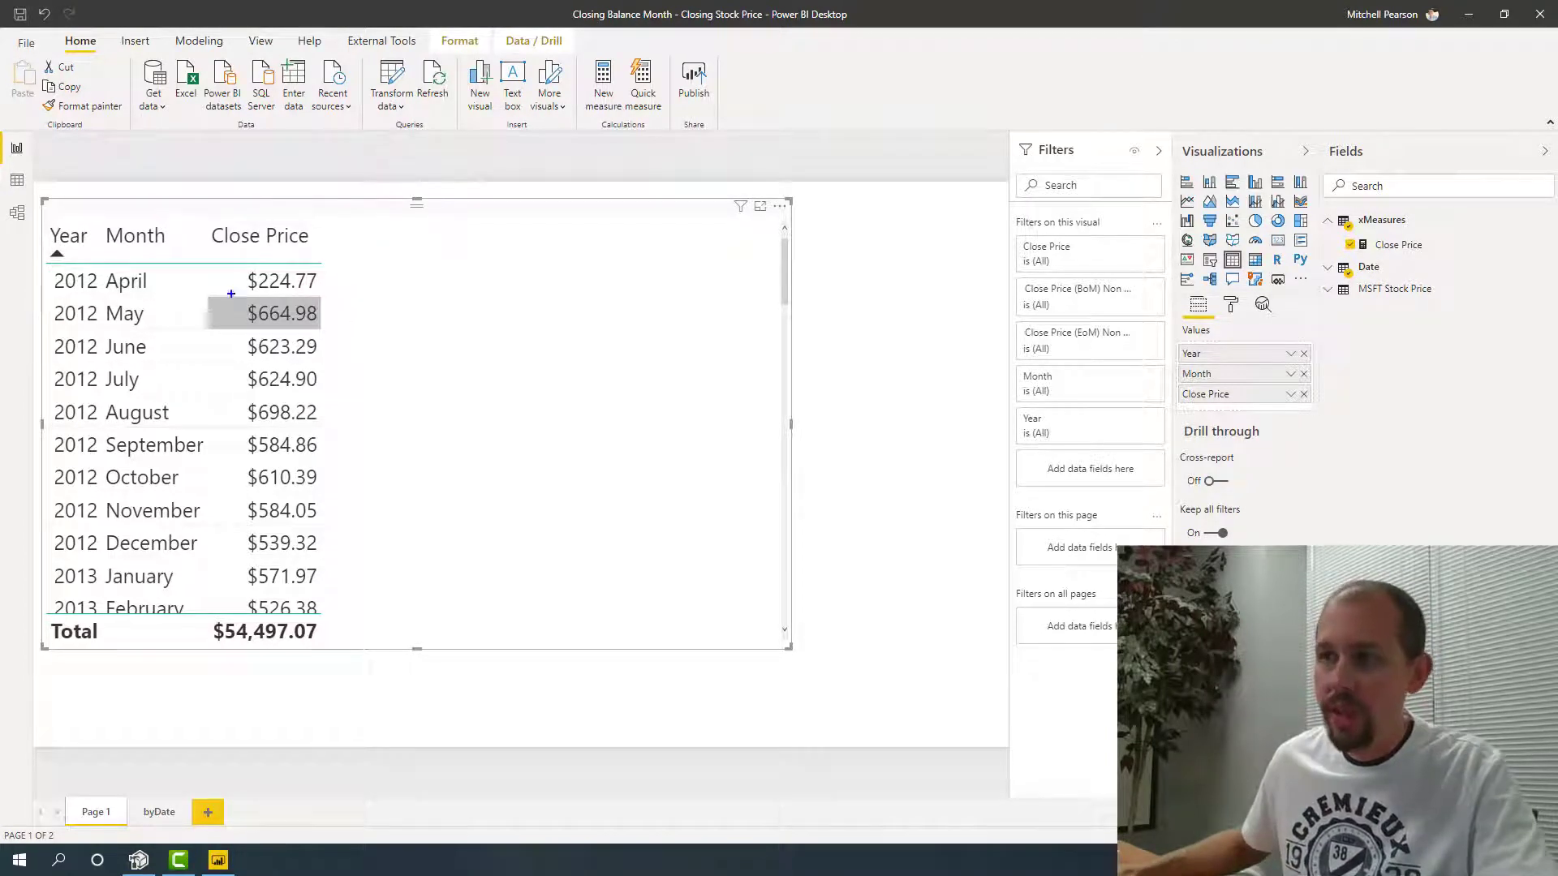
Mark the May close price, the Close Price heading and the July value with ink, then clear the ink.
mouse_move(231, 293)
mouse_down()
mouse_move(349, 342)
mouse_move(330, 332)
mouse_up()
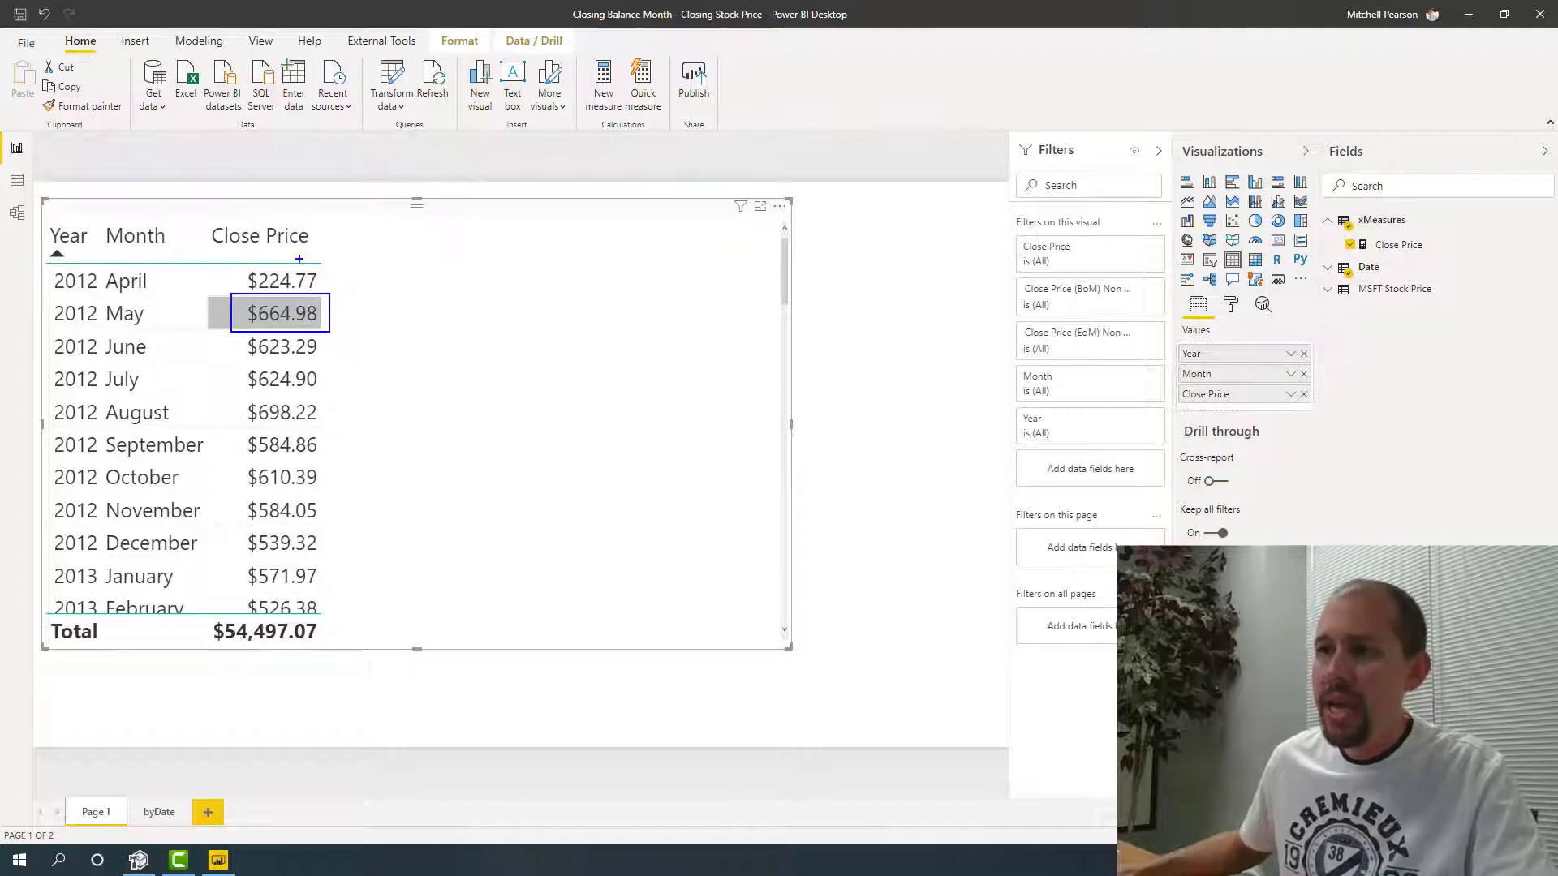
mouse_move(276, 210)
mouse_down()
mouse_move(297, 280)
mouse_move(308, 202)
mouse_up()
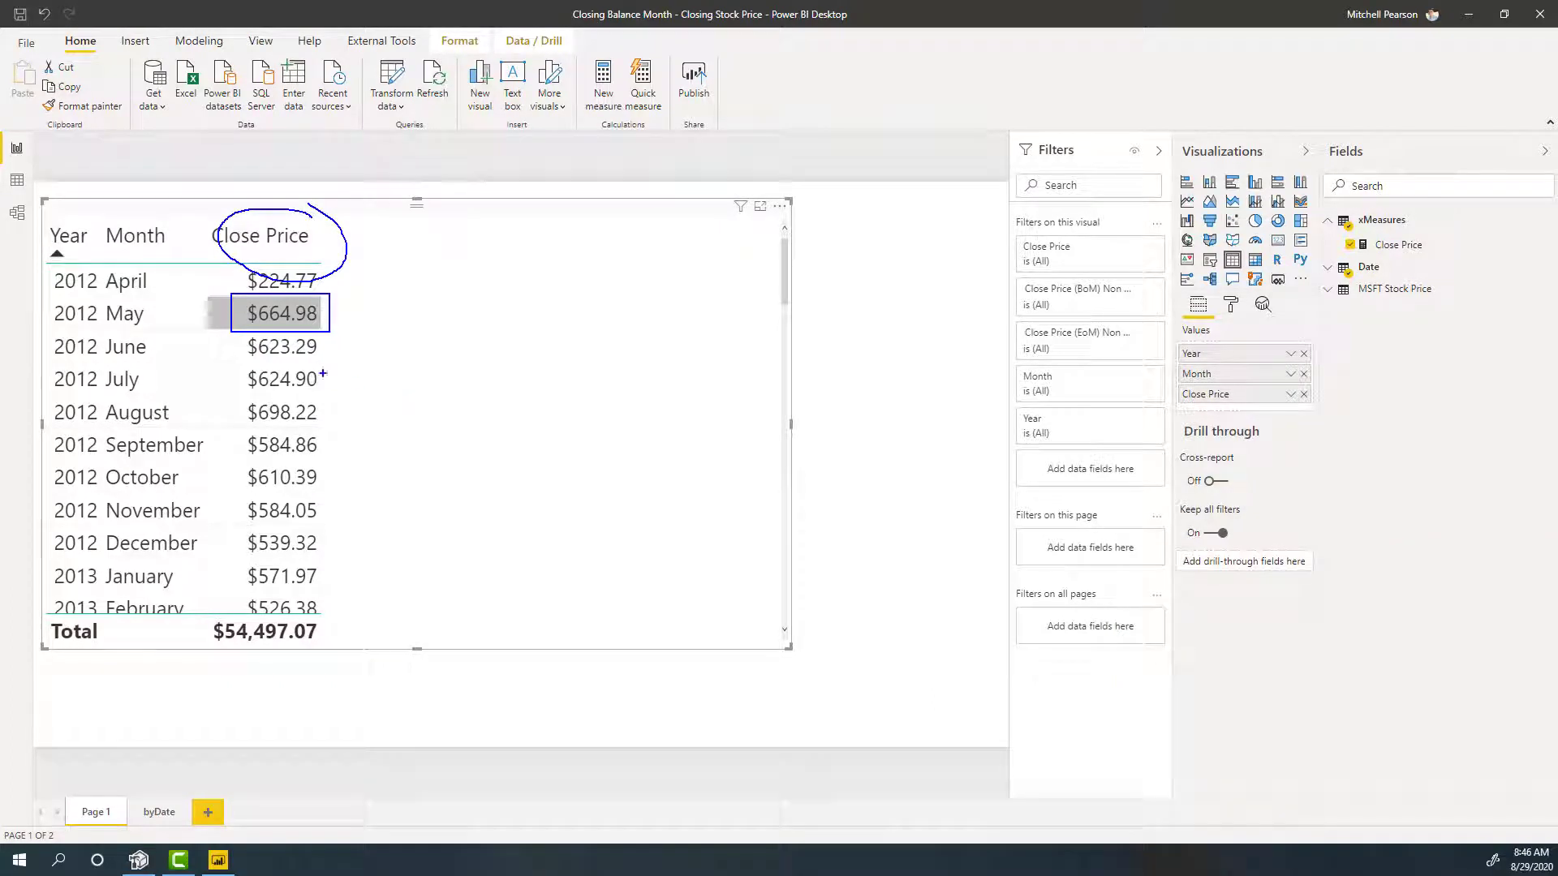
mouse_move(345, 371)
mouse_down()
mouse_move(253, 366)
mouse_move(256, 389)
mouse_move(312, 360)
mouse_up()
key(Escape)
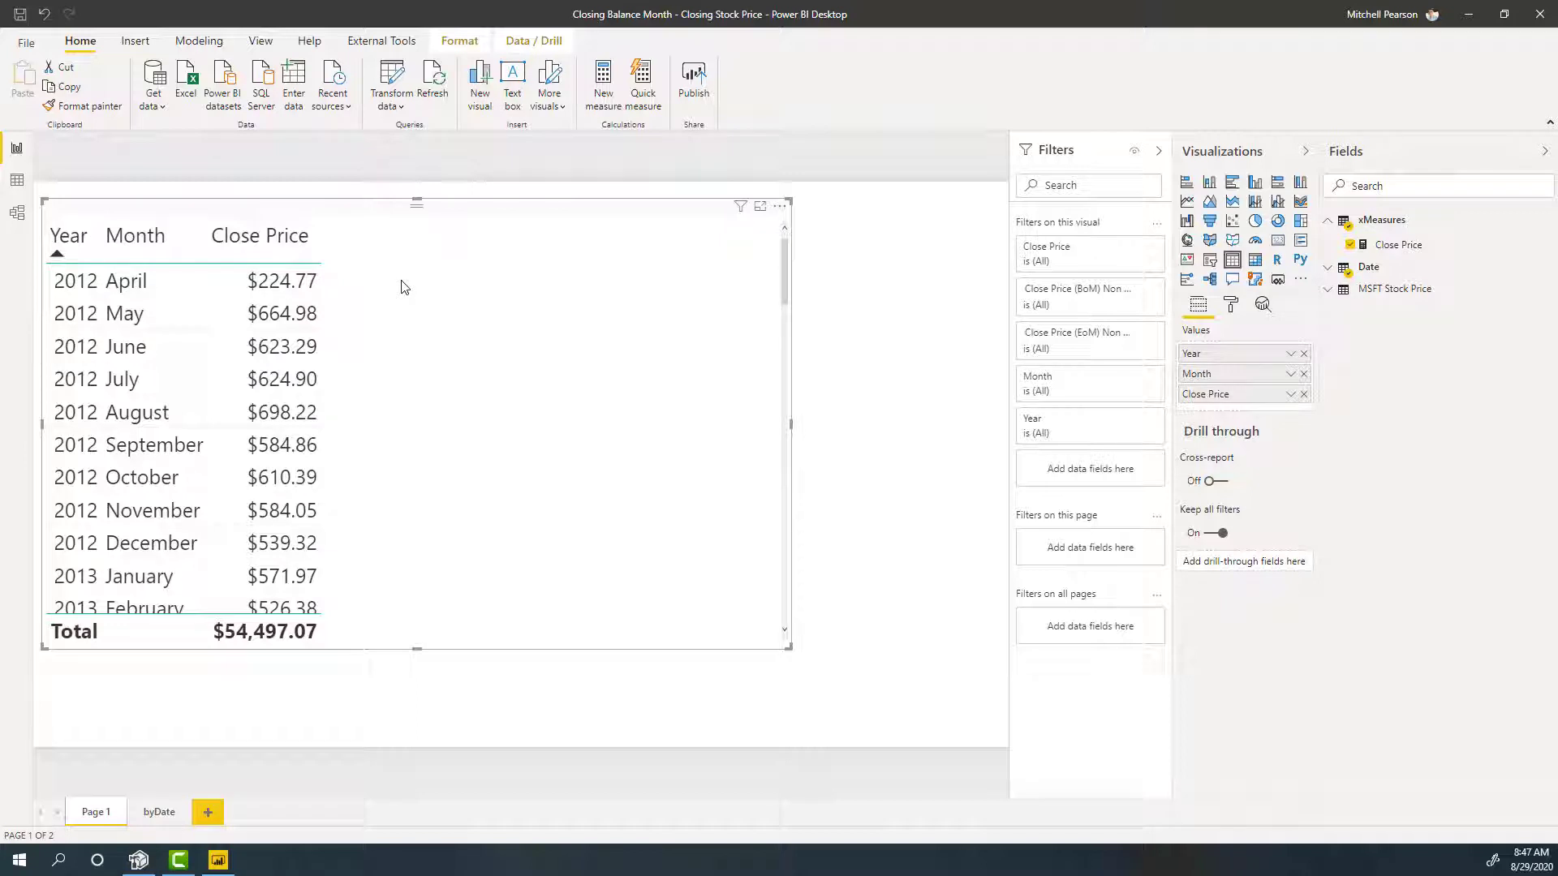
Start a new measure in xMeasures named Closing Price (EoM).
right_click(1386, 221)
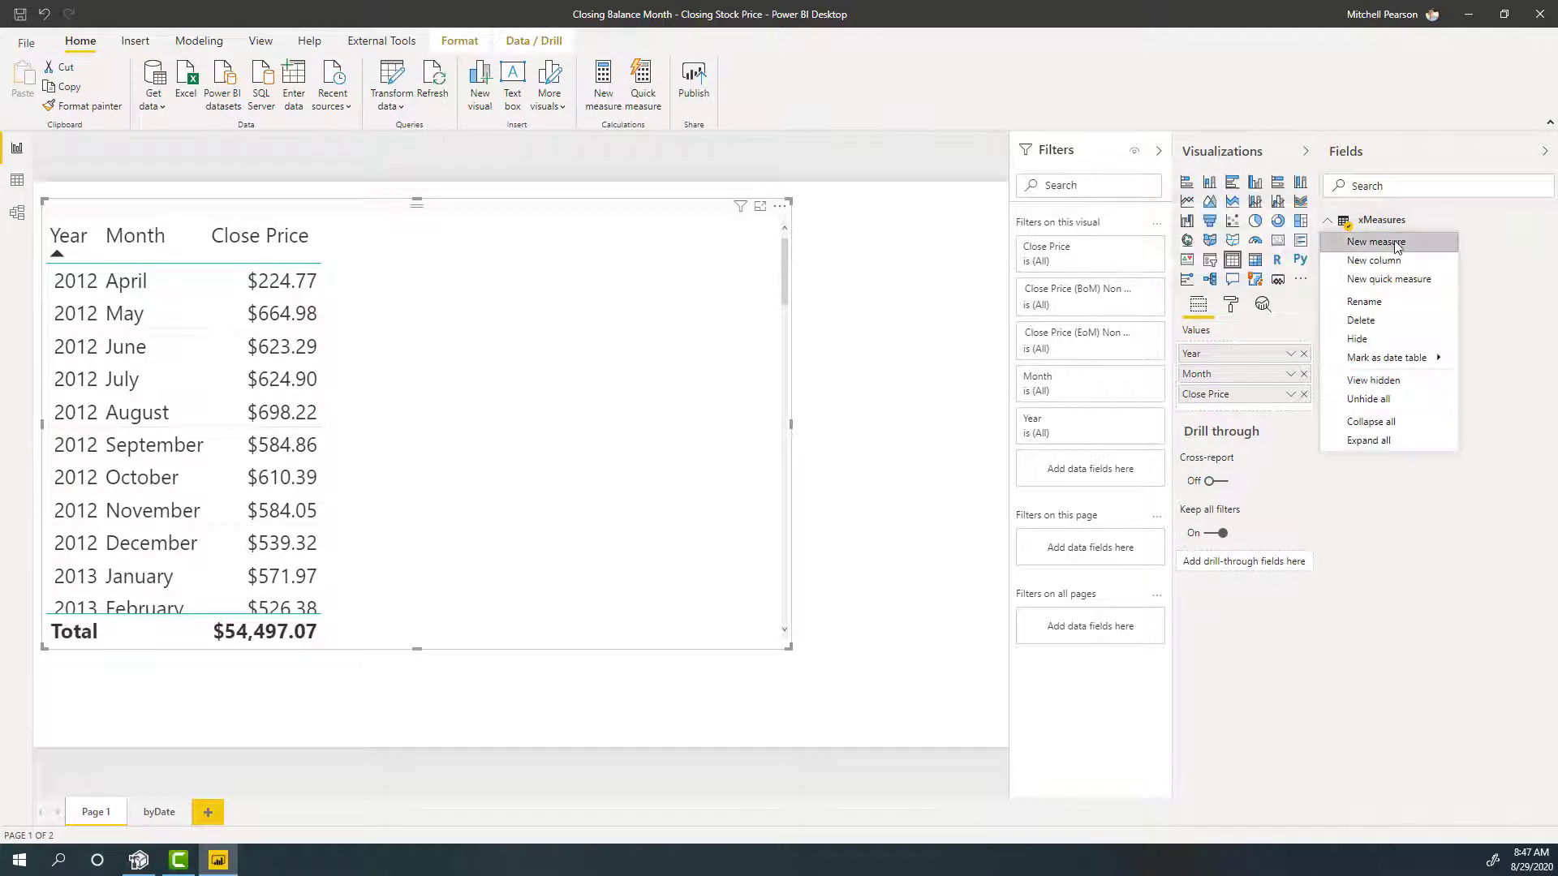
key(Escape)
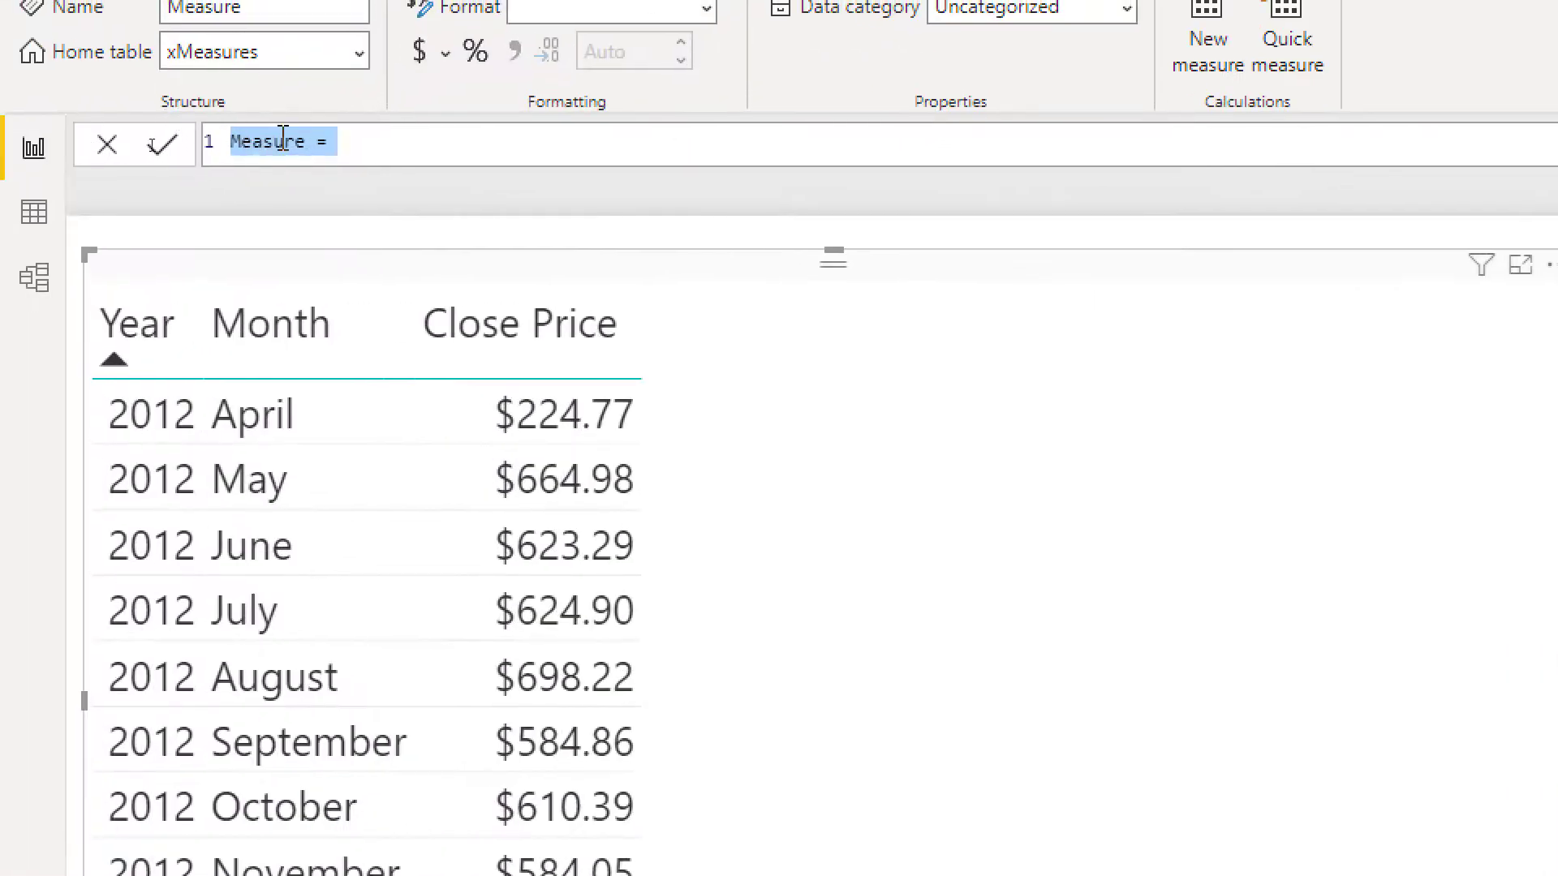
key(BackSpace)
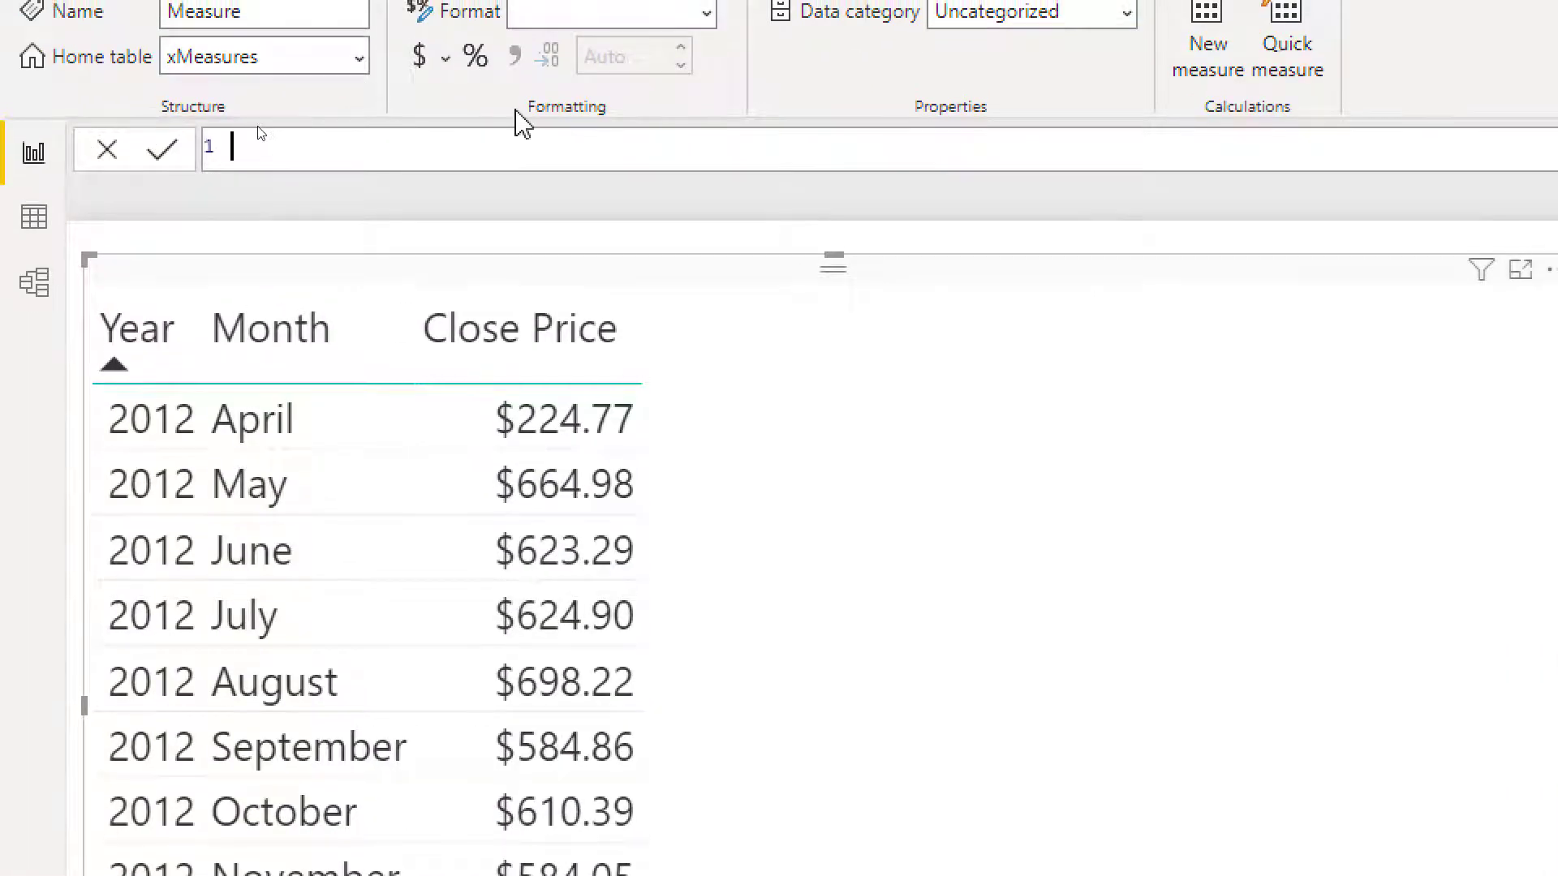
text(Closing Price ()
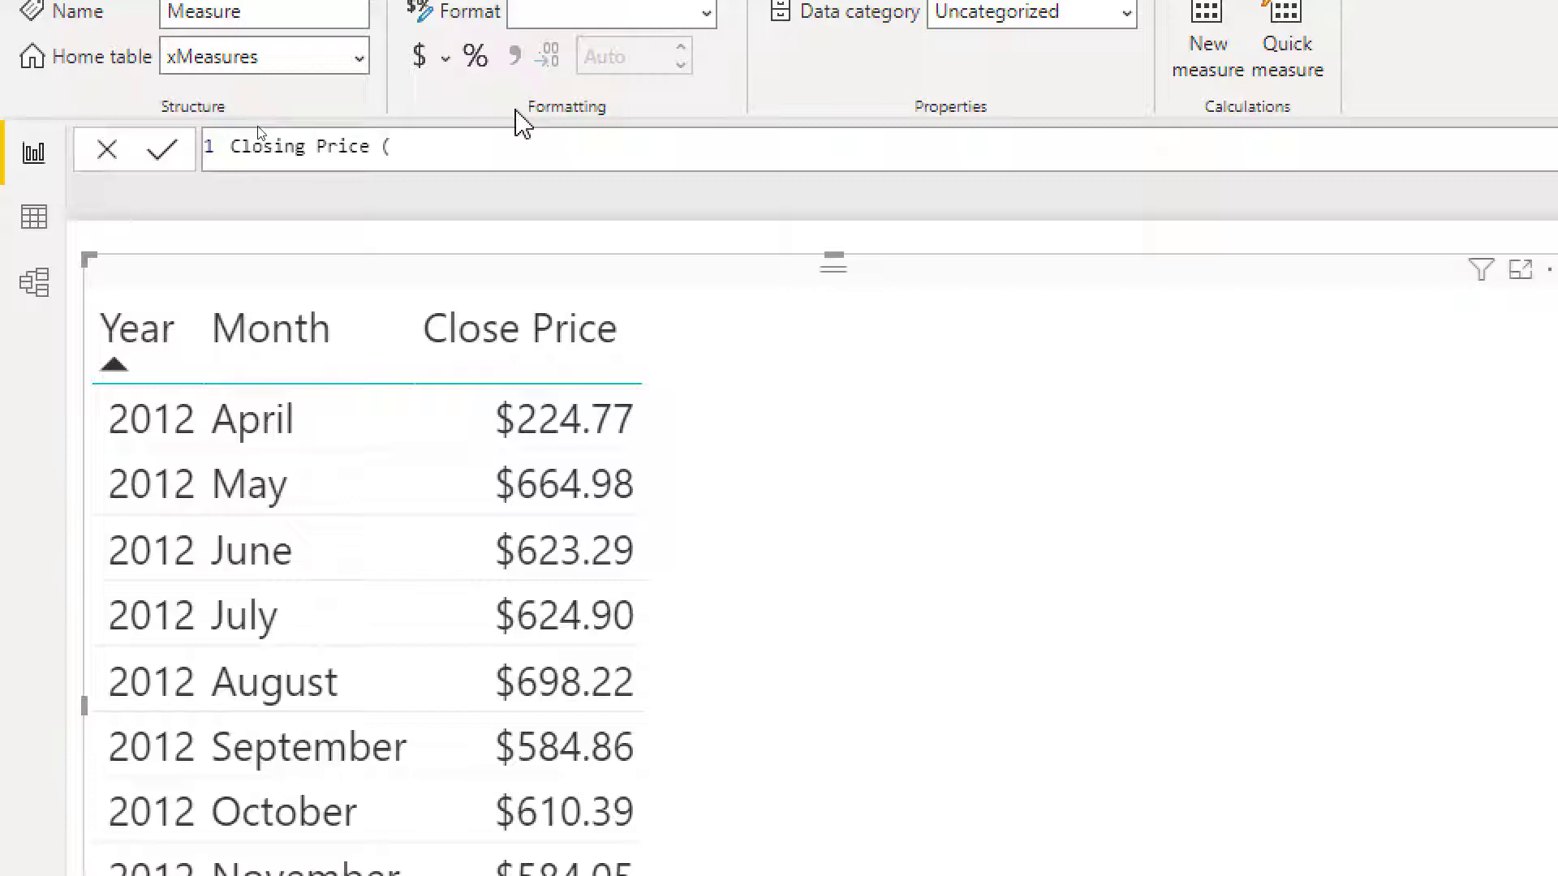
text(EoM) =)
key(shift+Return)
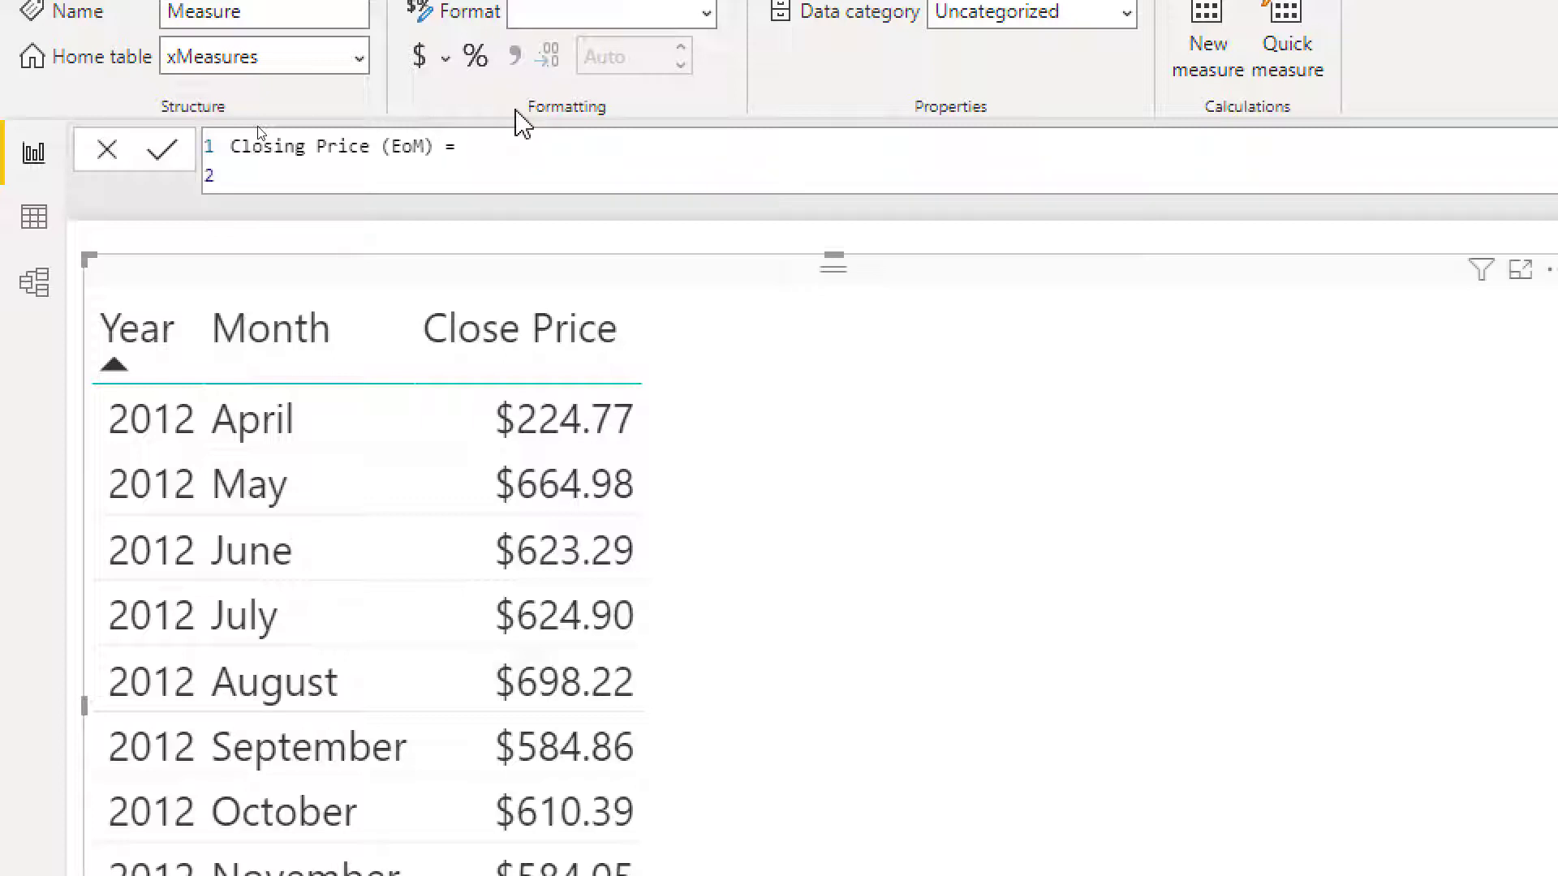
Define it as CALCULATE([Close Price], LASTDATE('Date'[Date])) and commit the measure.
text(cal)
key(Tab)
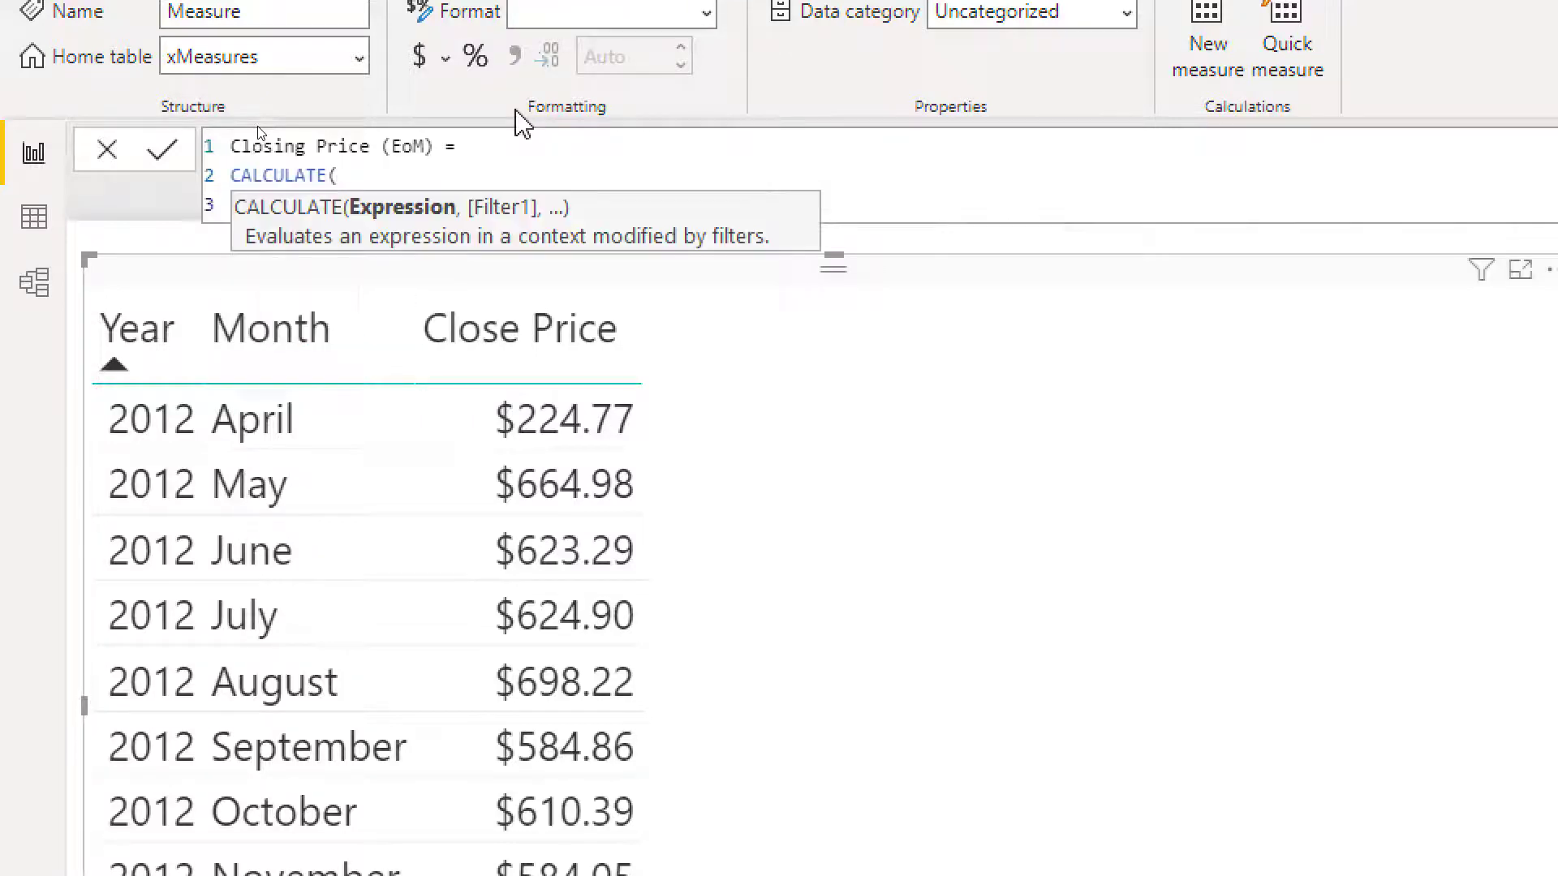
key(shift+Return)
text([)
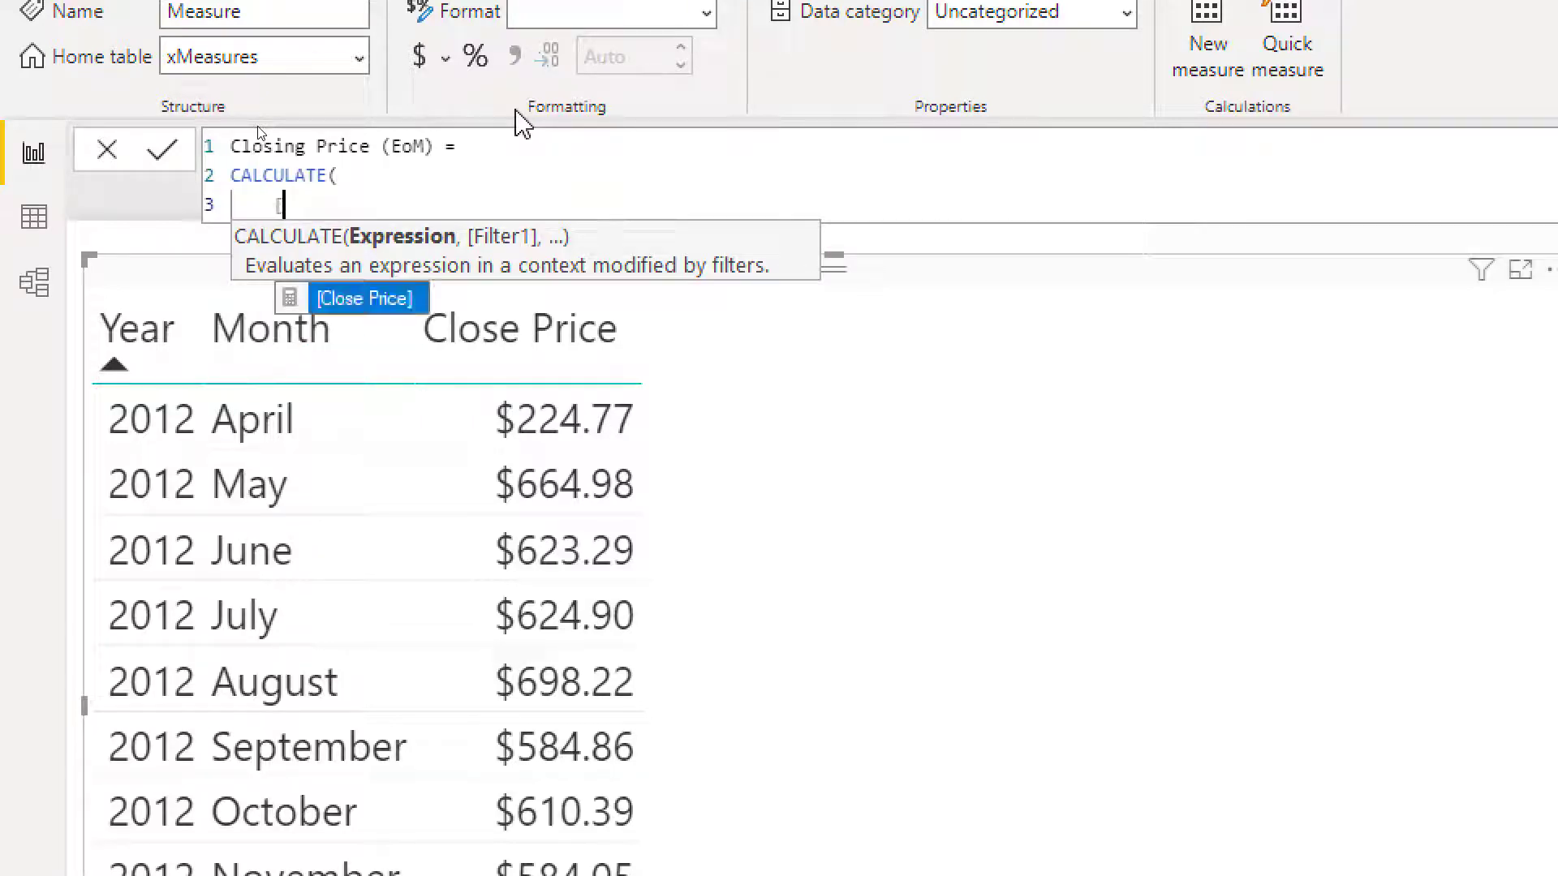
key(Tab)
text(,)
key(shift+Return)
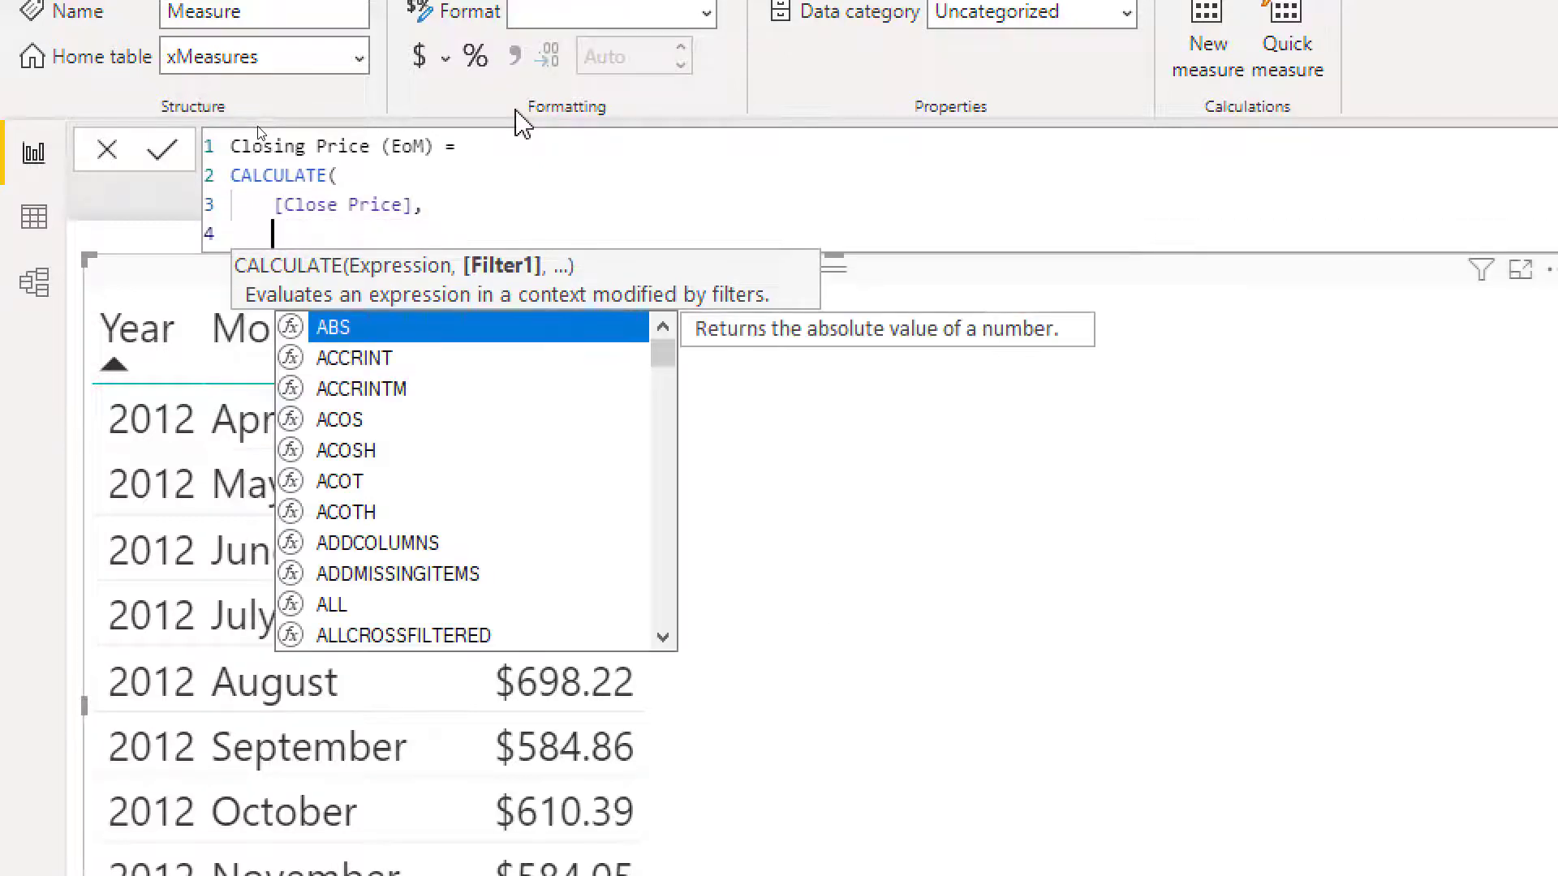
text(lastdate)
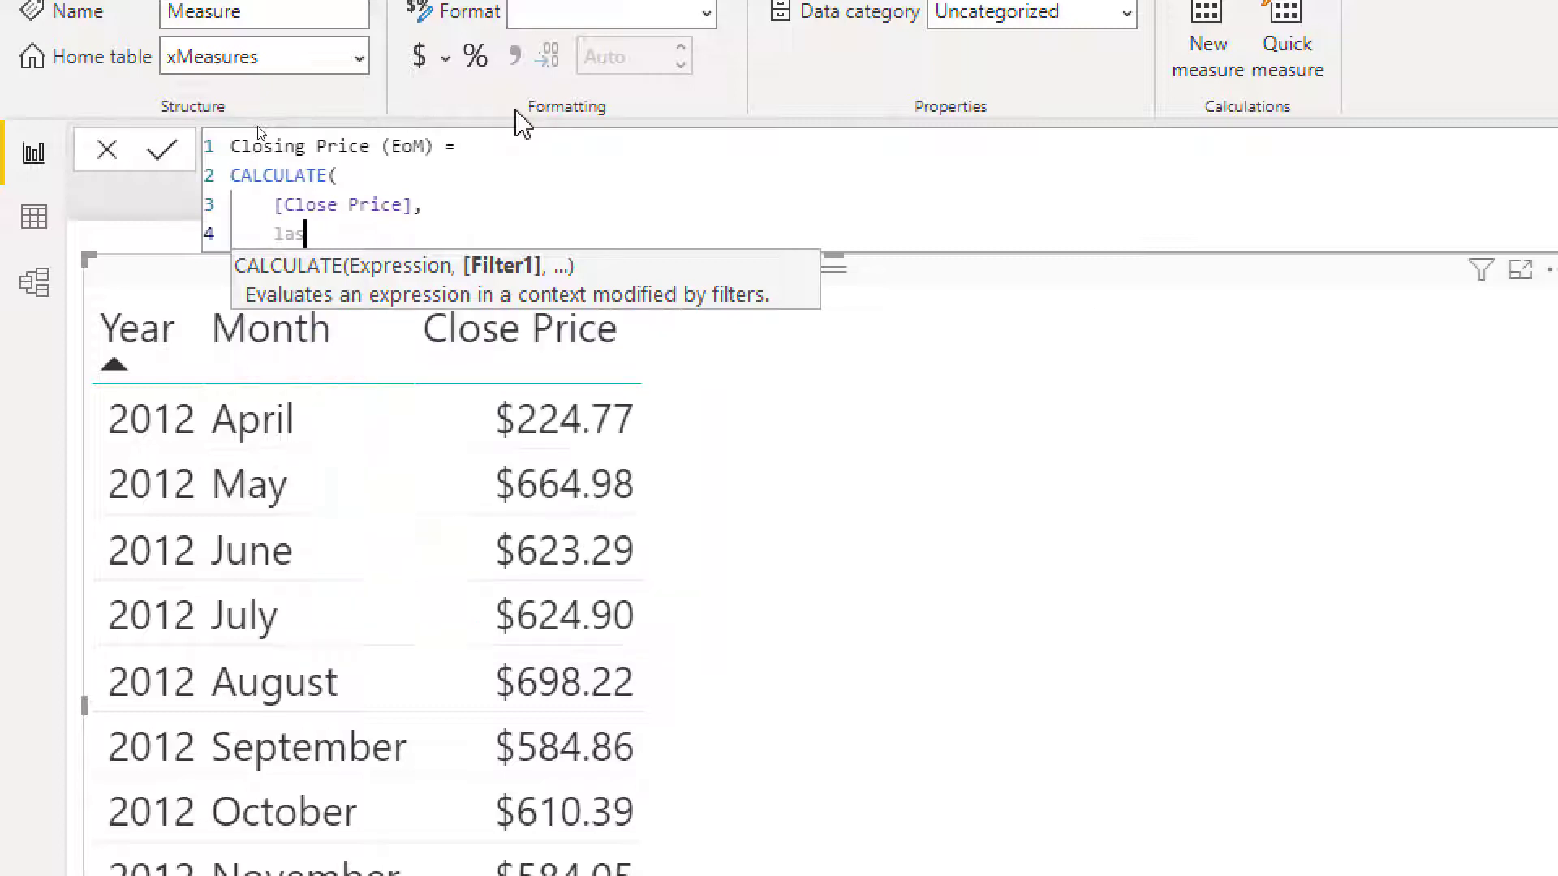
key(BackSpace)
key(BackSpace)
key(BackSpace)
key(BackSpace)
key(Tab)
text('date')
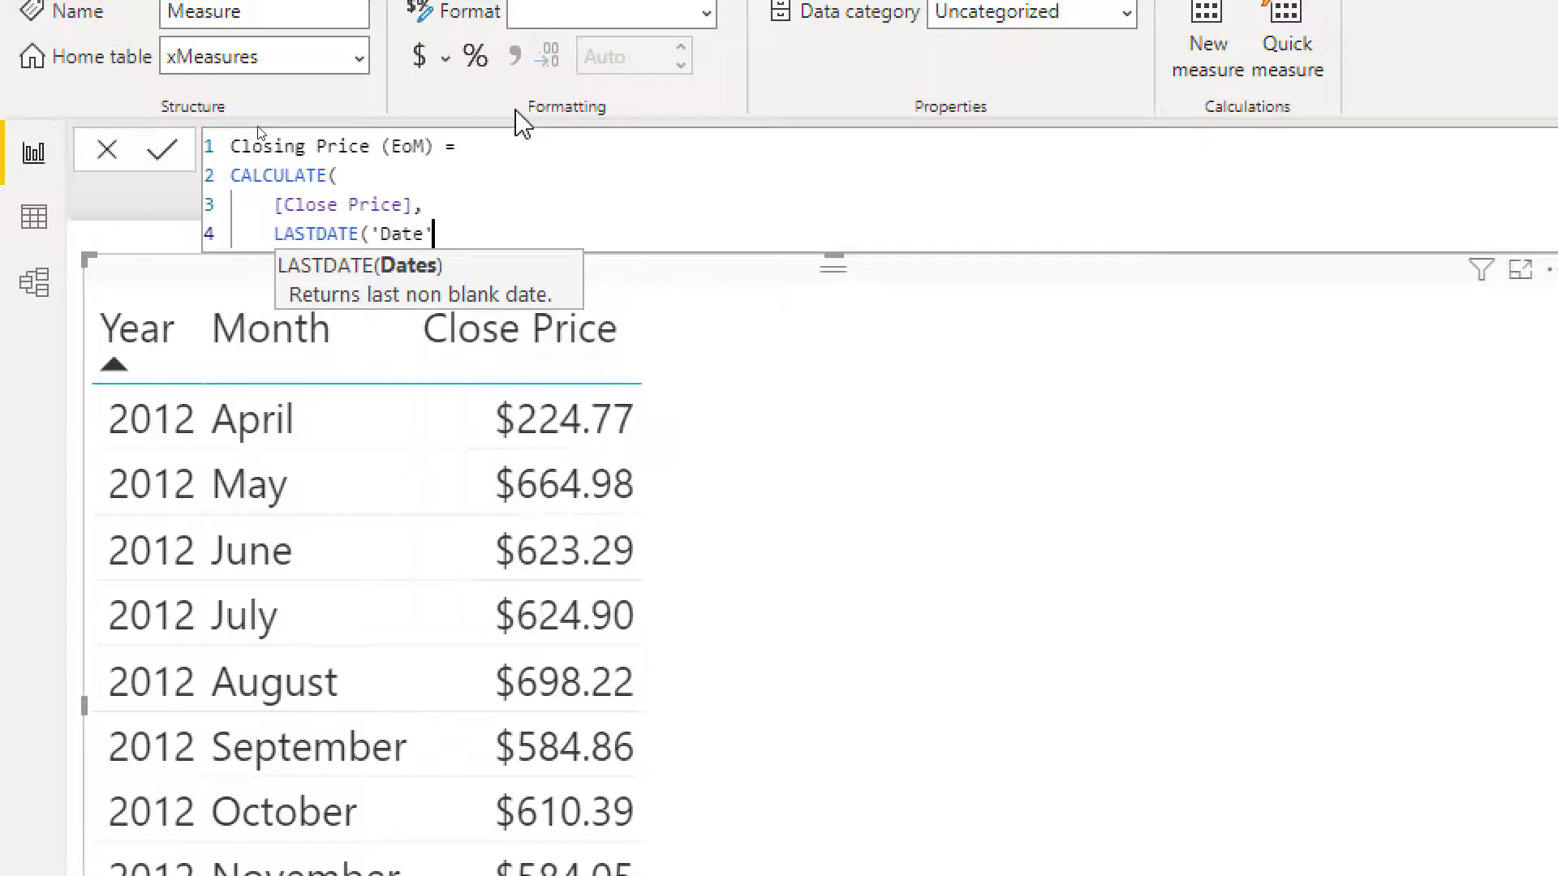
text([Date])))
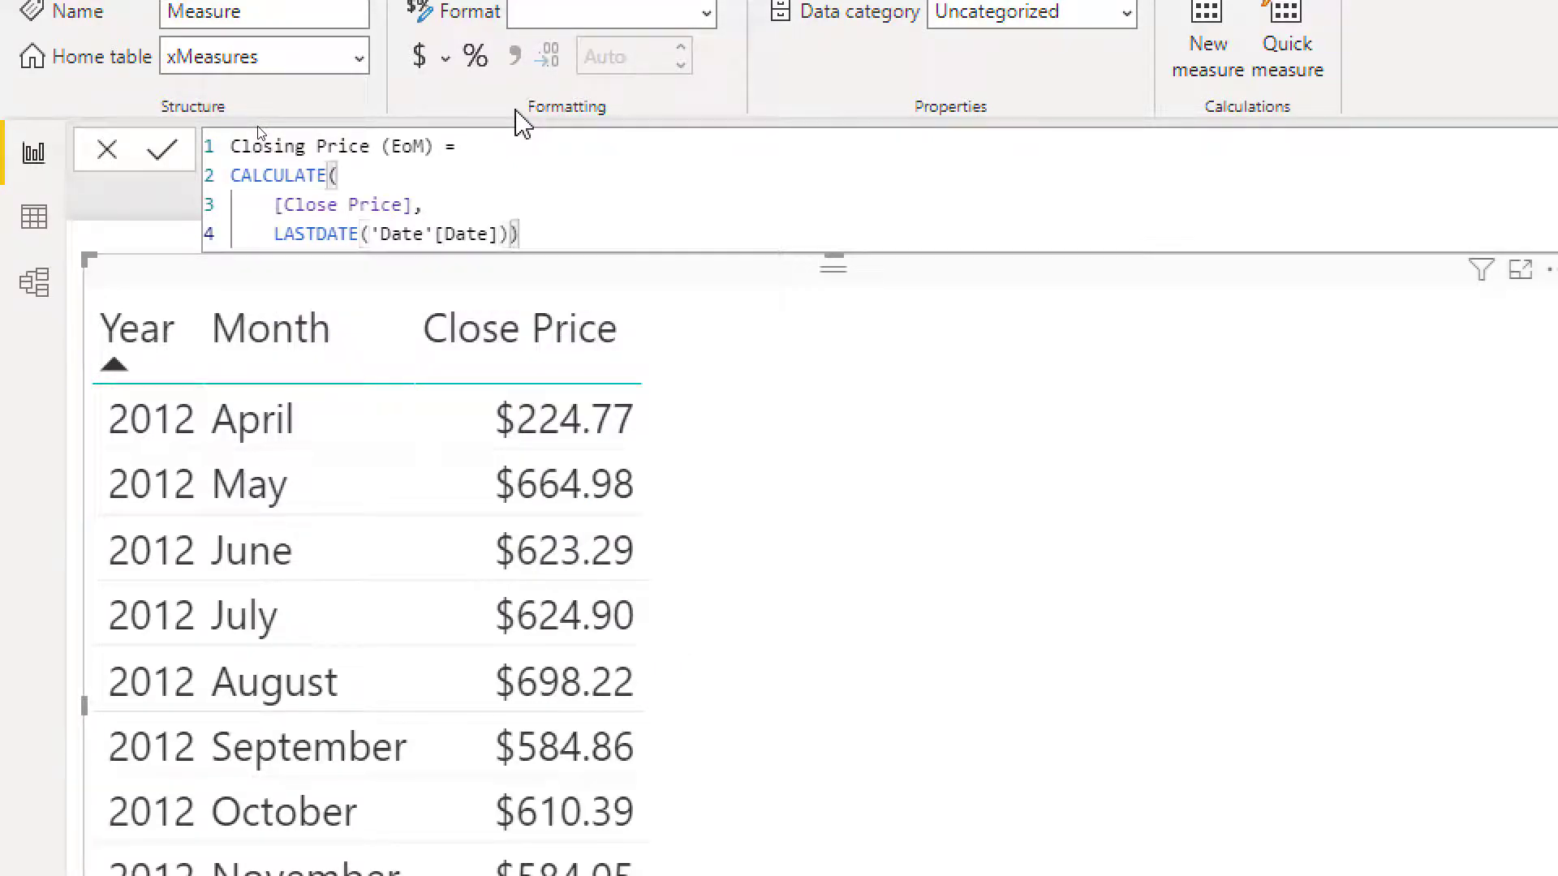
key(Return)
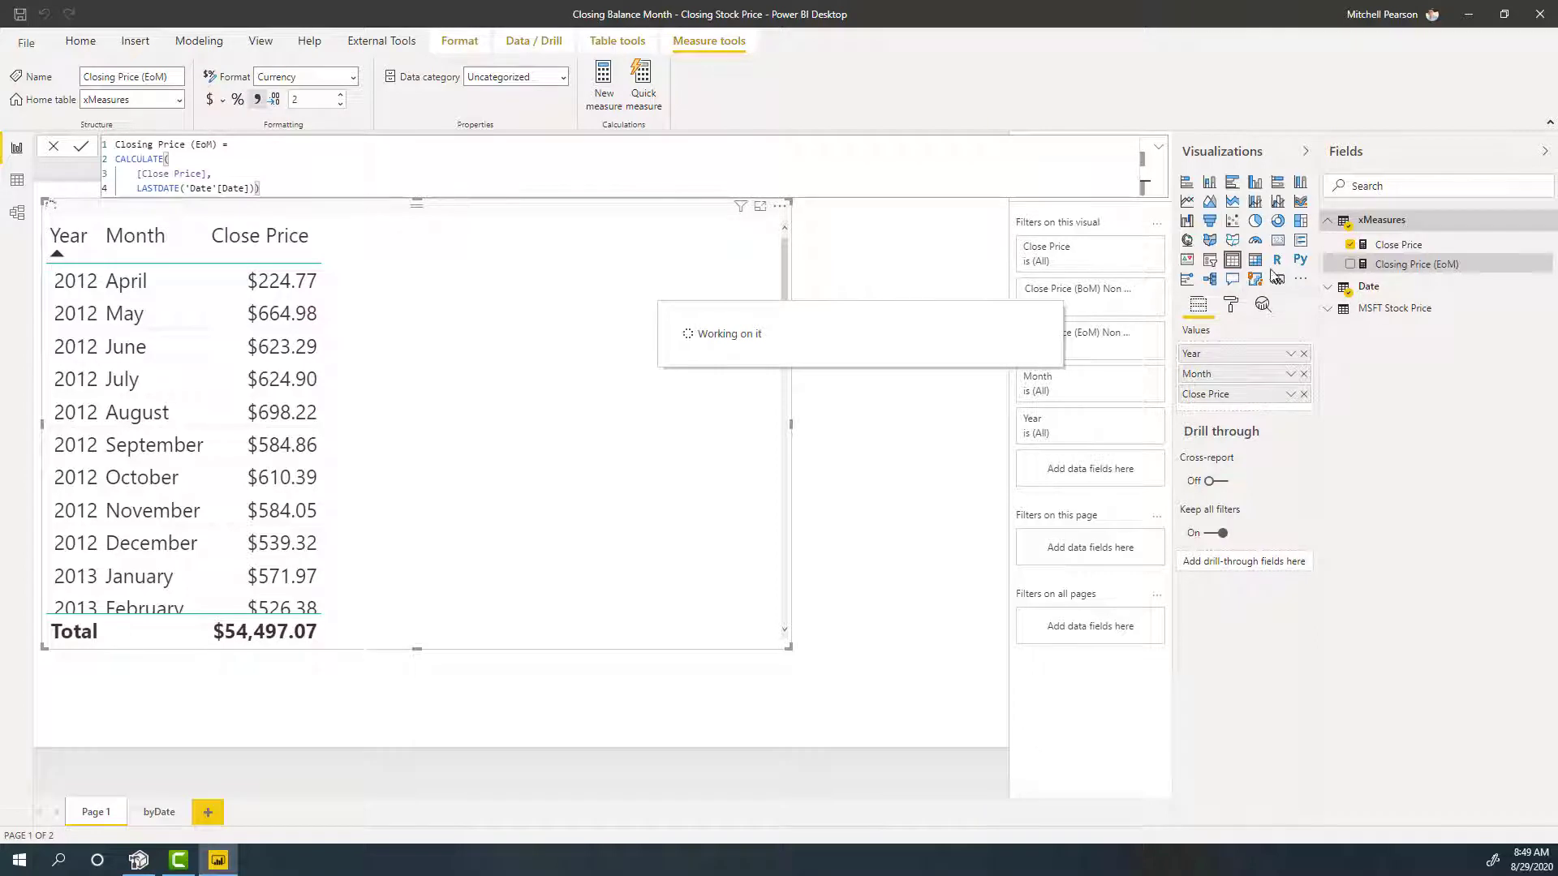
Add Closing Price (EoM) to the monthly table and format it as $ English (United States).
drag(1415, 273, 418, 397)
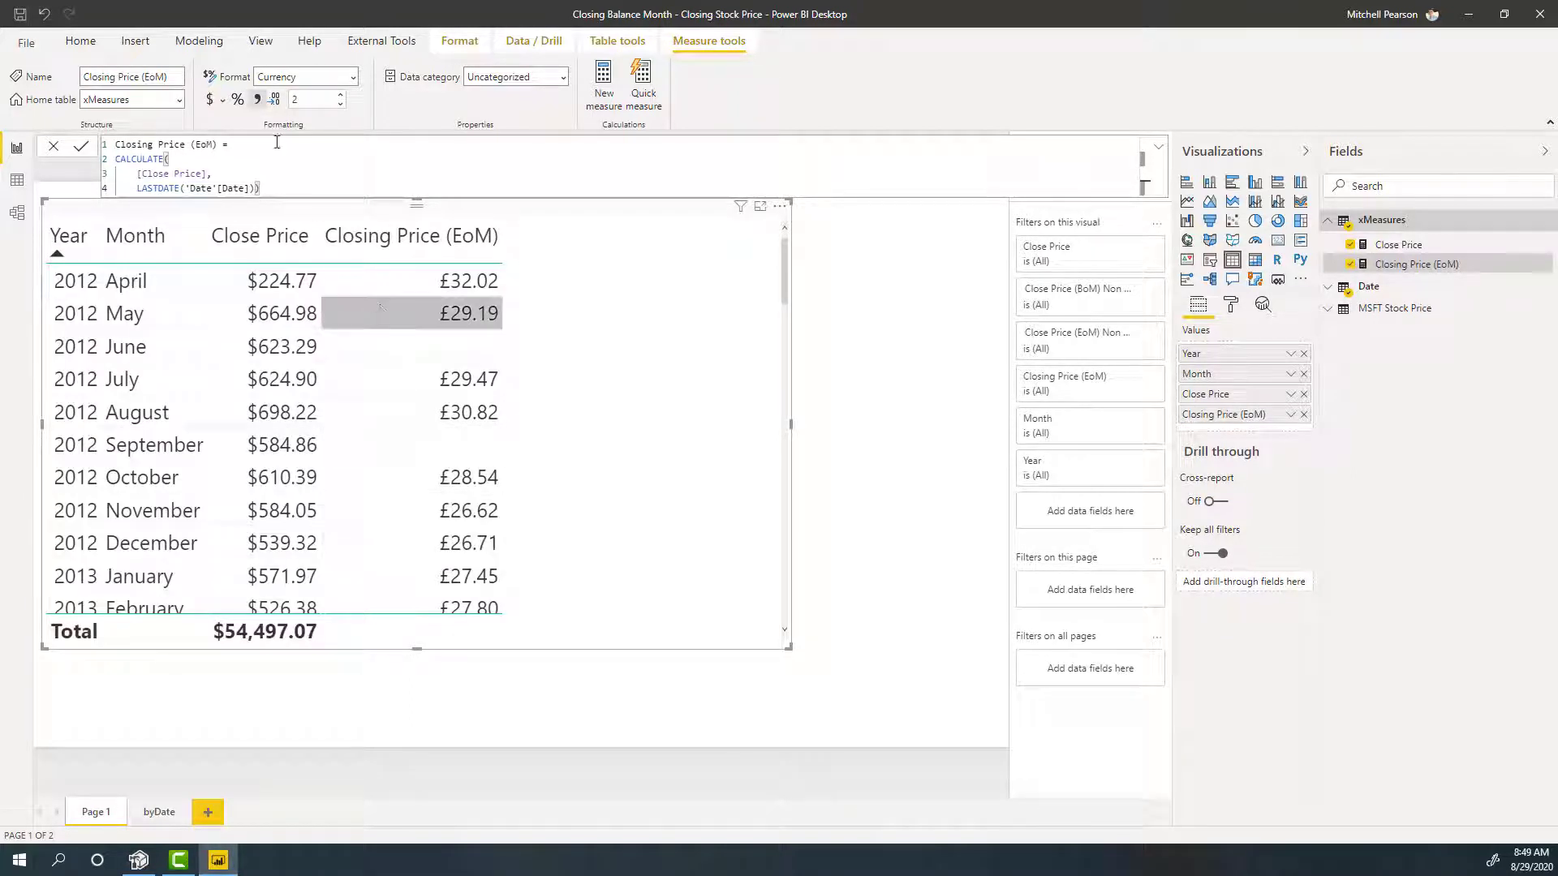
click(225, 106)
click(241, 237)
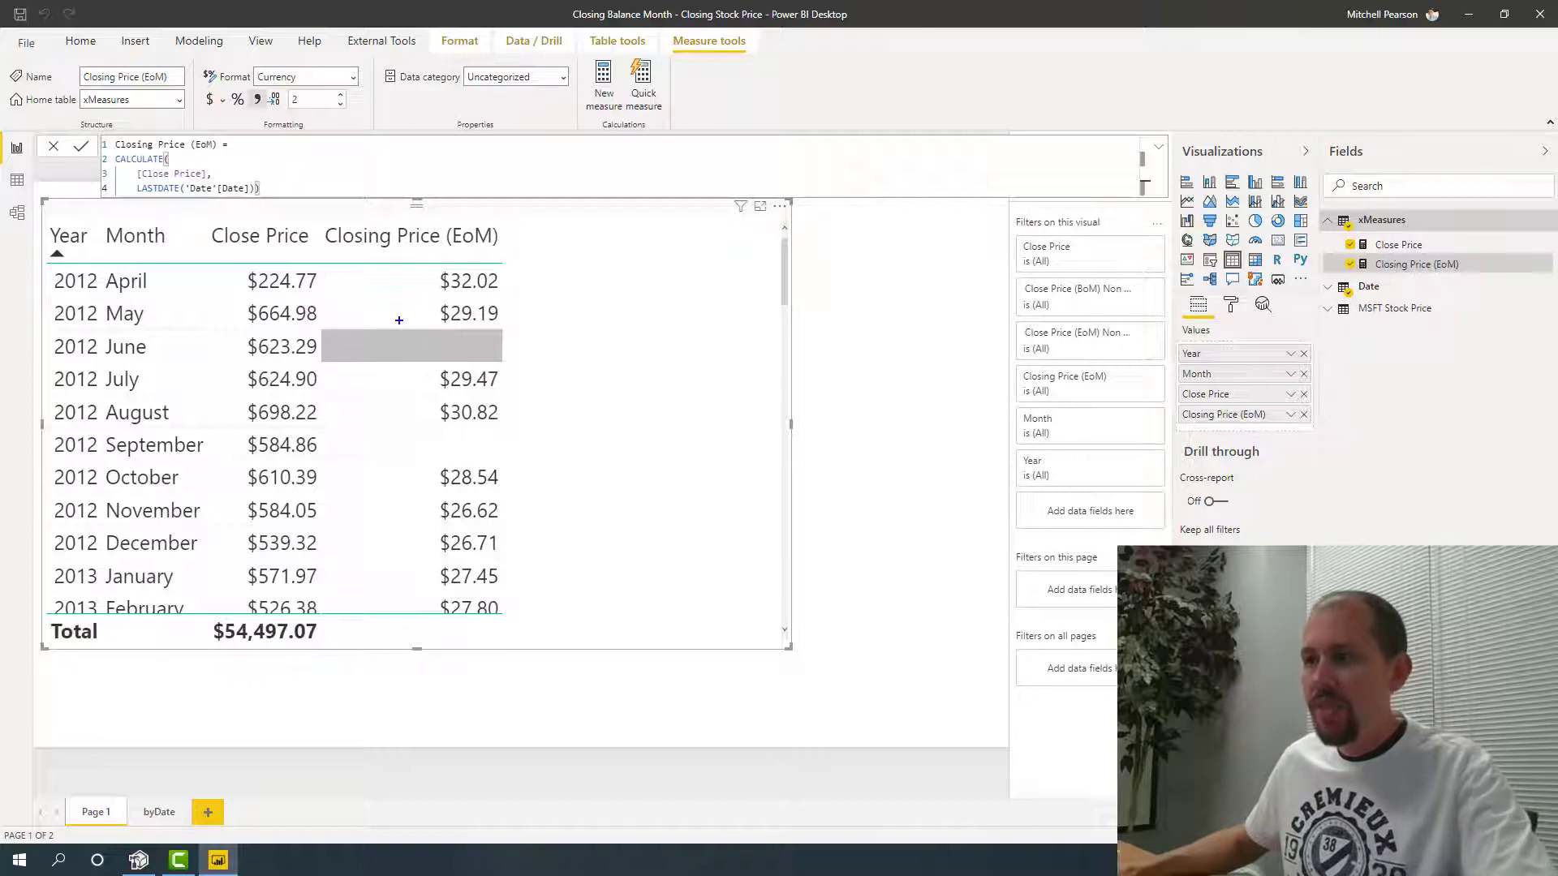
mouse_move(427, 327)
mouse_down()
mouse_move(509, 366)
mouse_move(521, 339)
mouse_move(672, 286)
mouse_up()
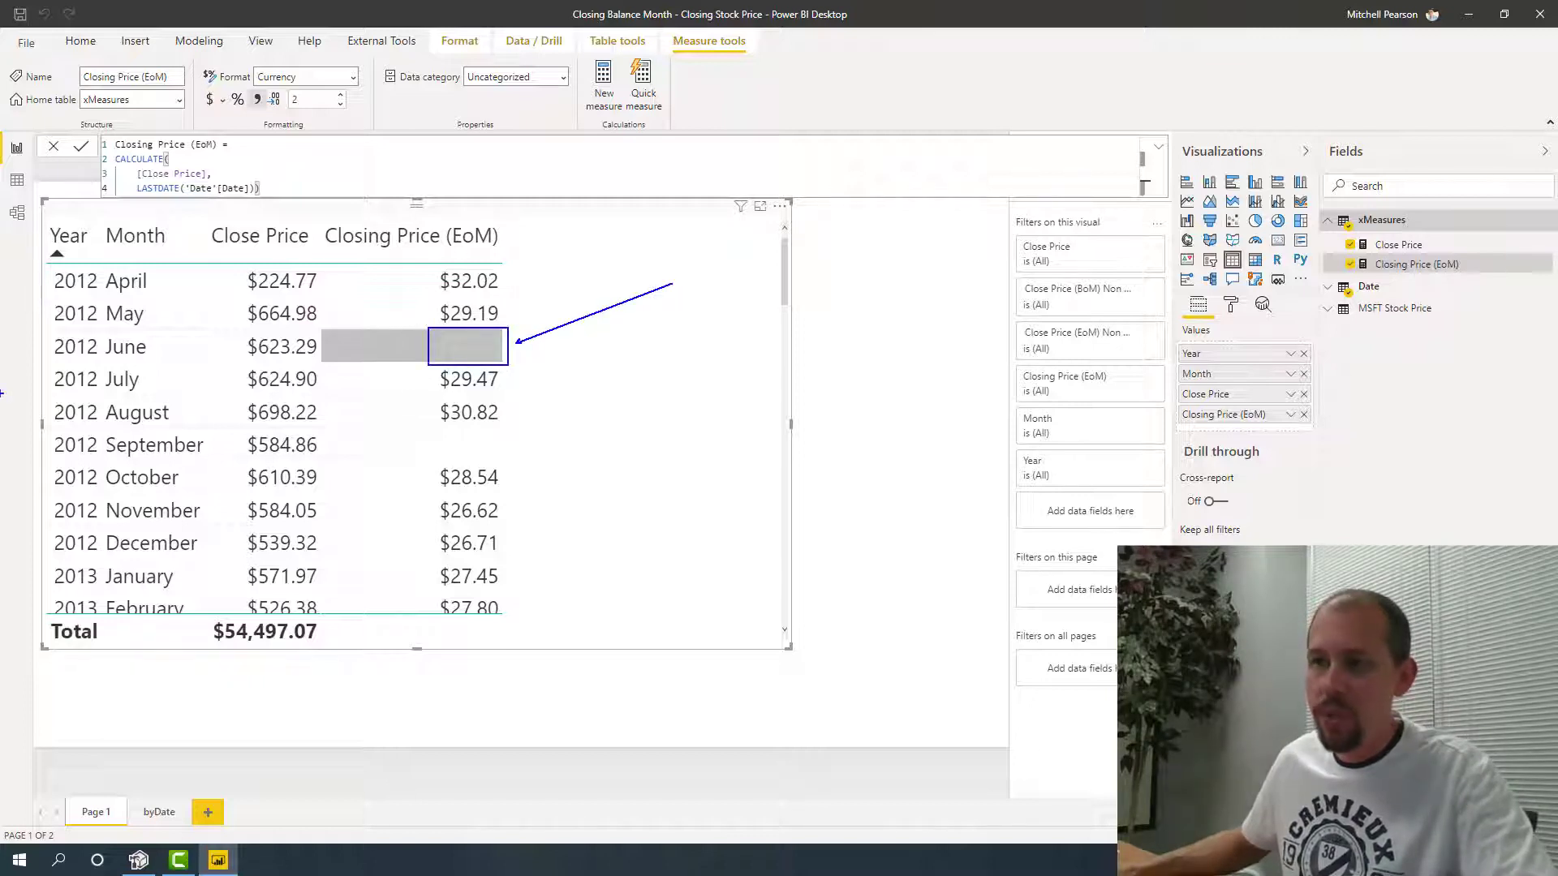
mouse_move(104, 341)
mouse_down()
mouse_move(172, 359)
mouse_move(158, 335)
mouse_move(112, 332)
mouse_up()
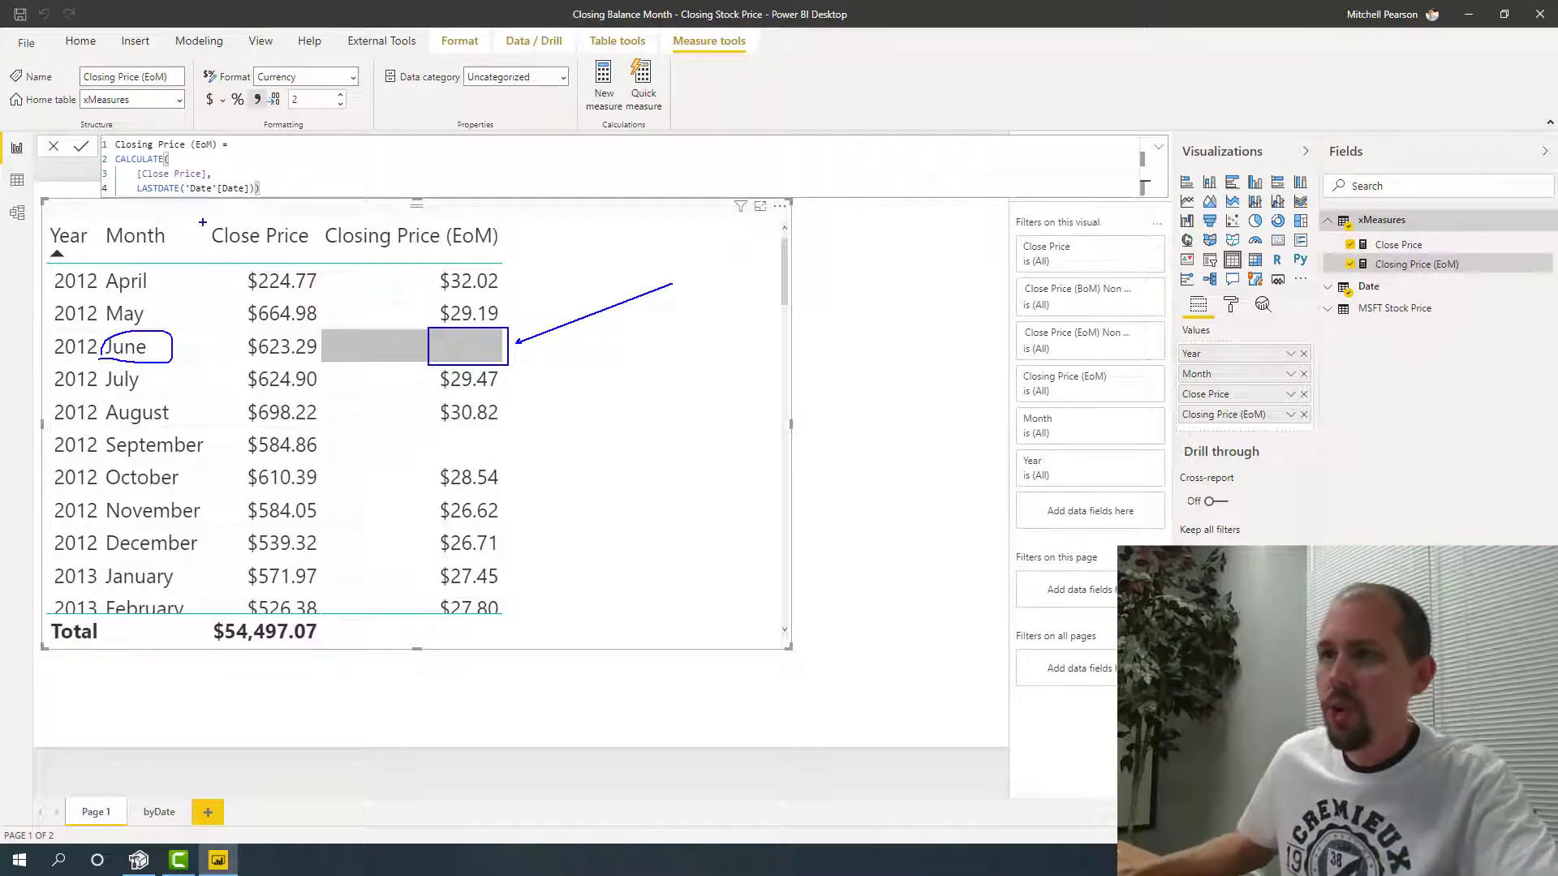
key(Escape)
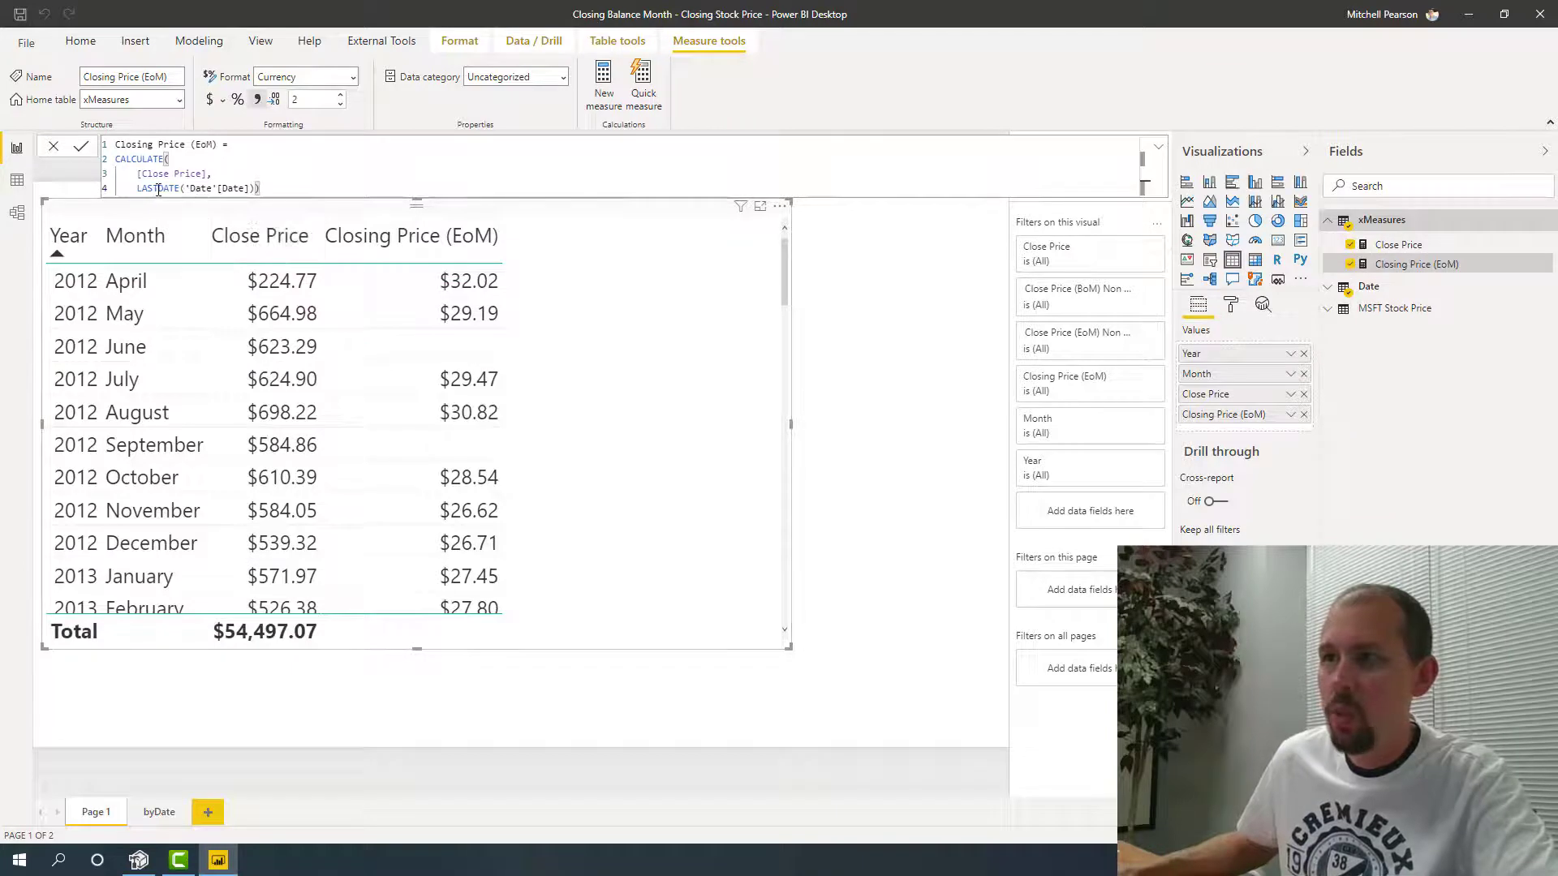
Replace LASTDATE with LASTNONBLANK('Date'[Date], [Close Price]) in the formula and commit it.
drag(159, 188, 180, 189)
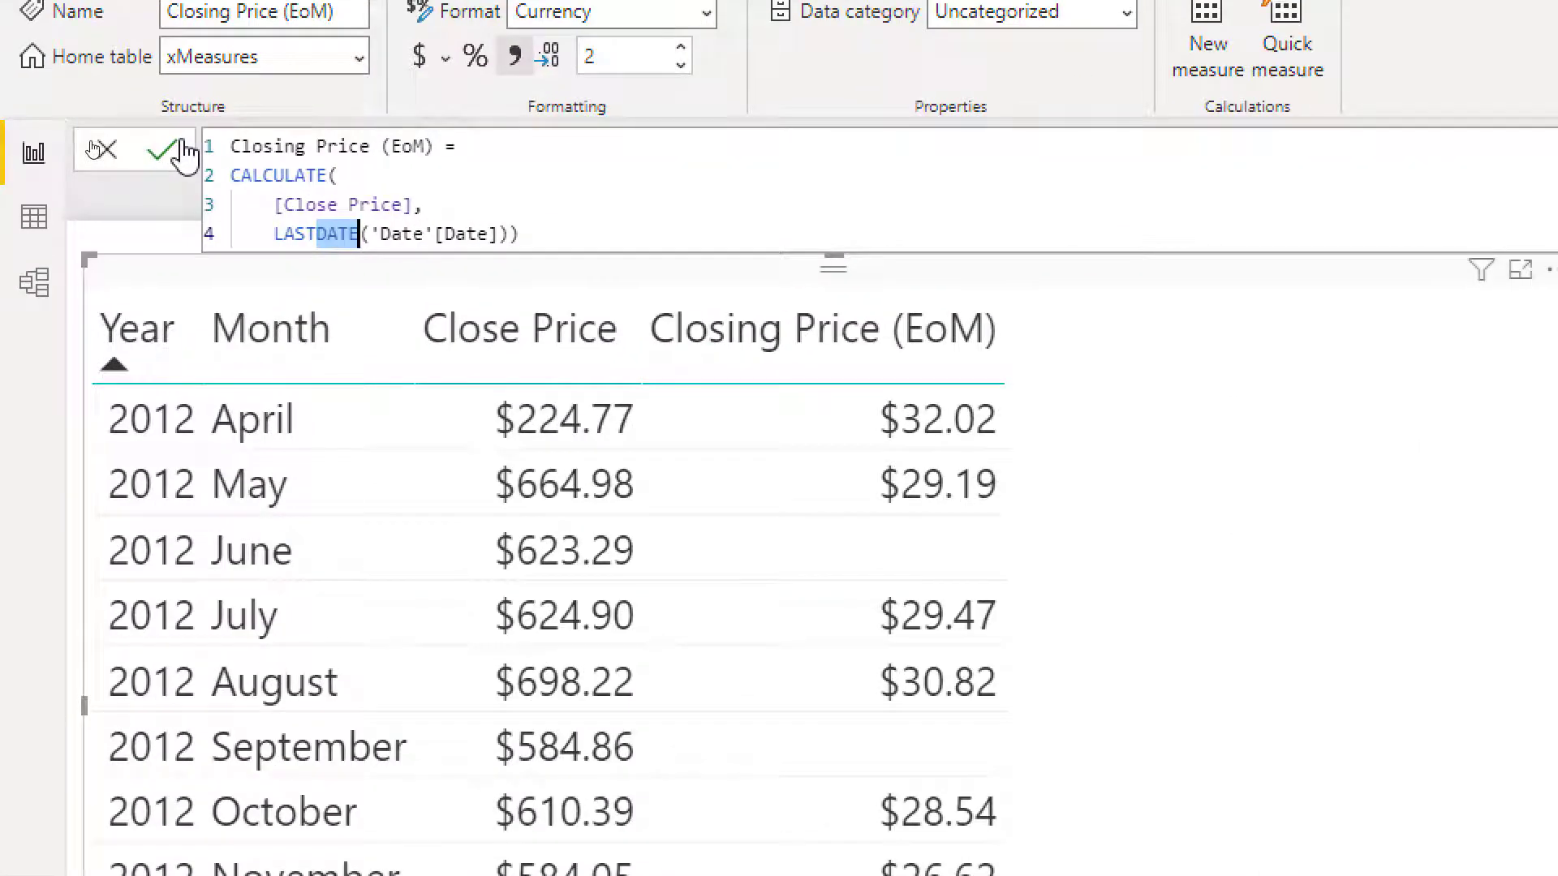
text(non)
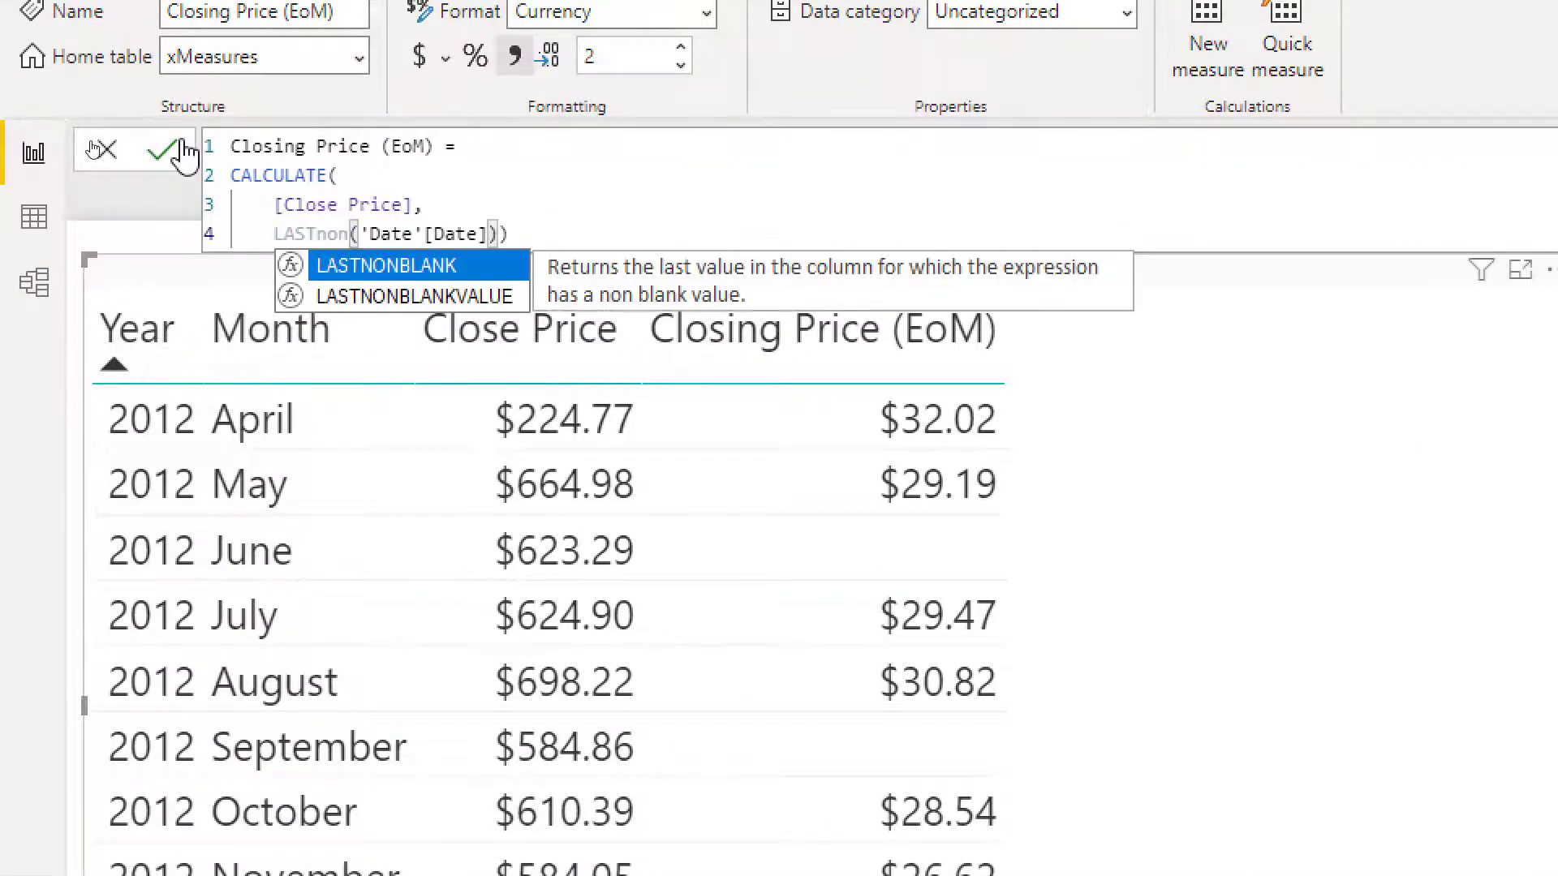
key(Tab)
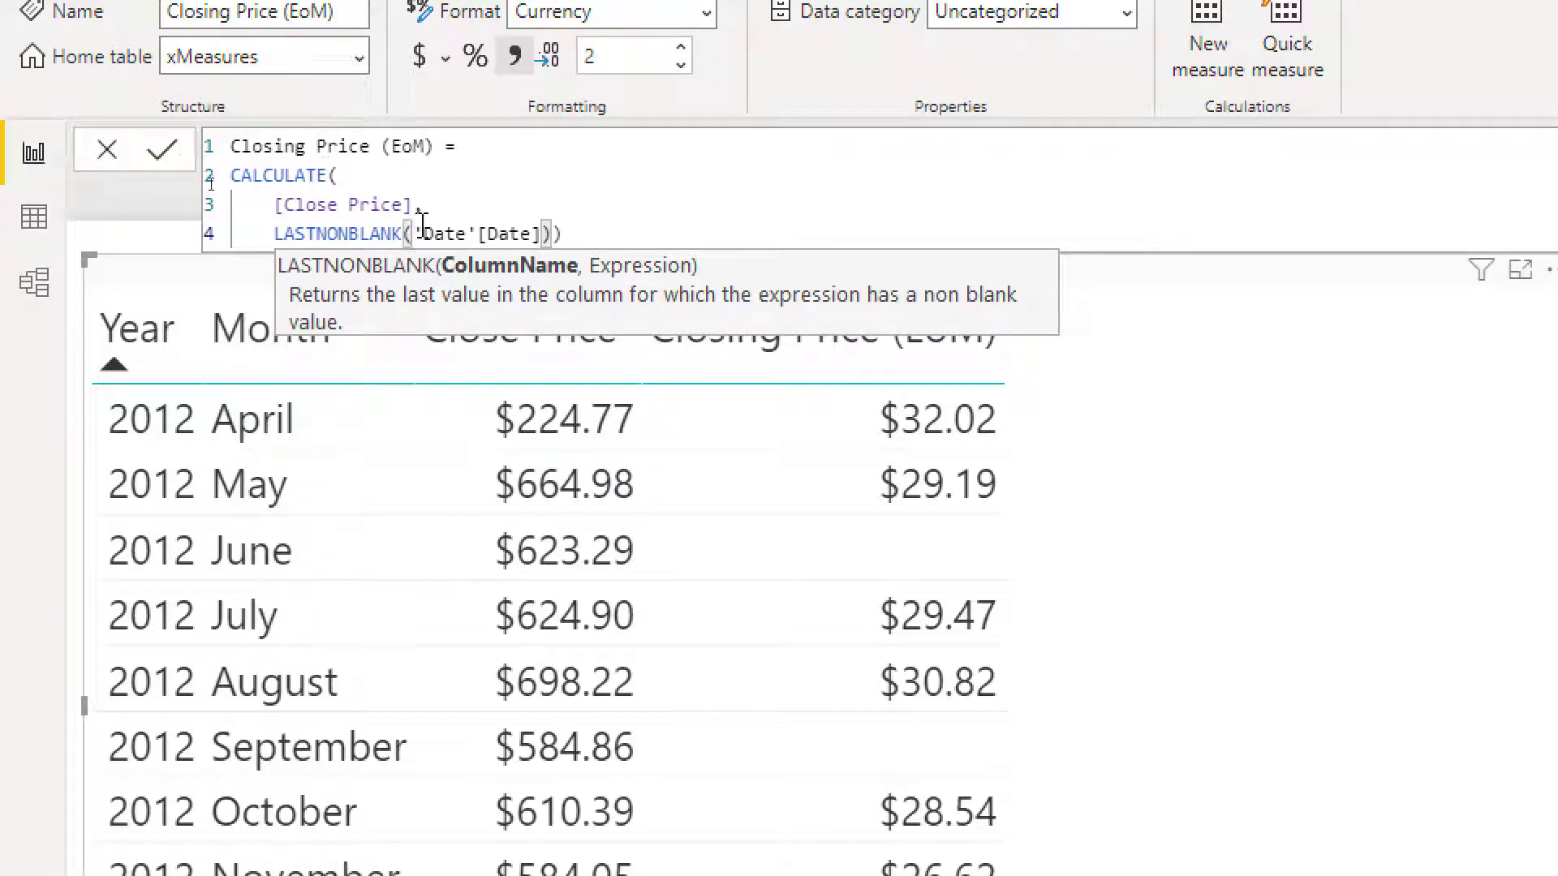
key(shift+Return)
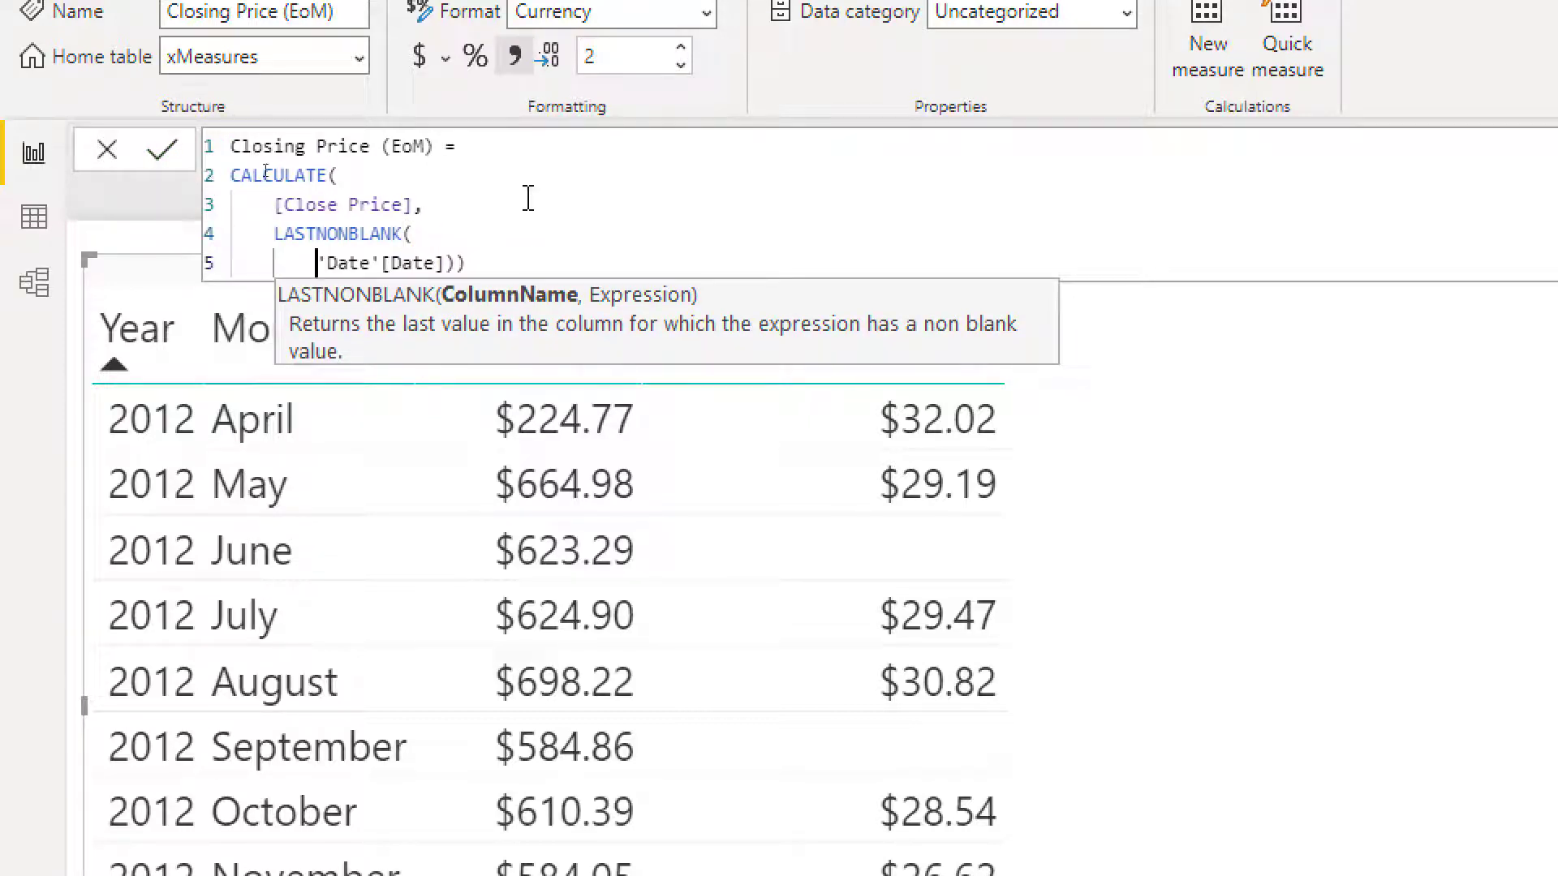
click(446, 265)
text(,)
key(shift+Return)
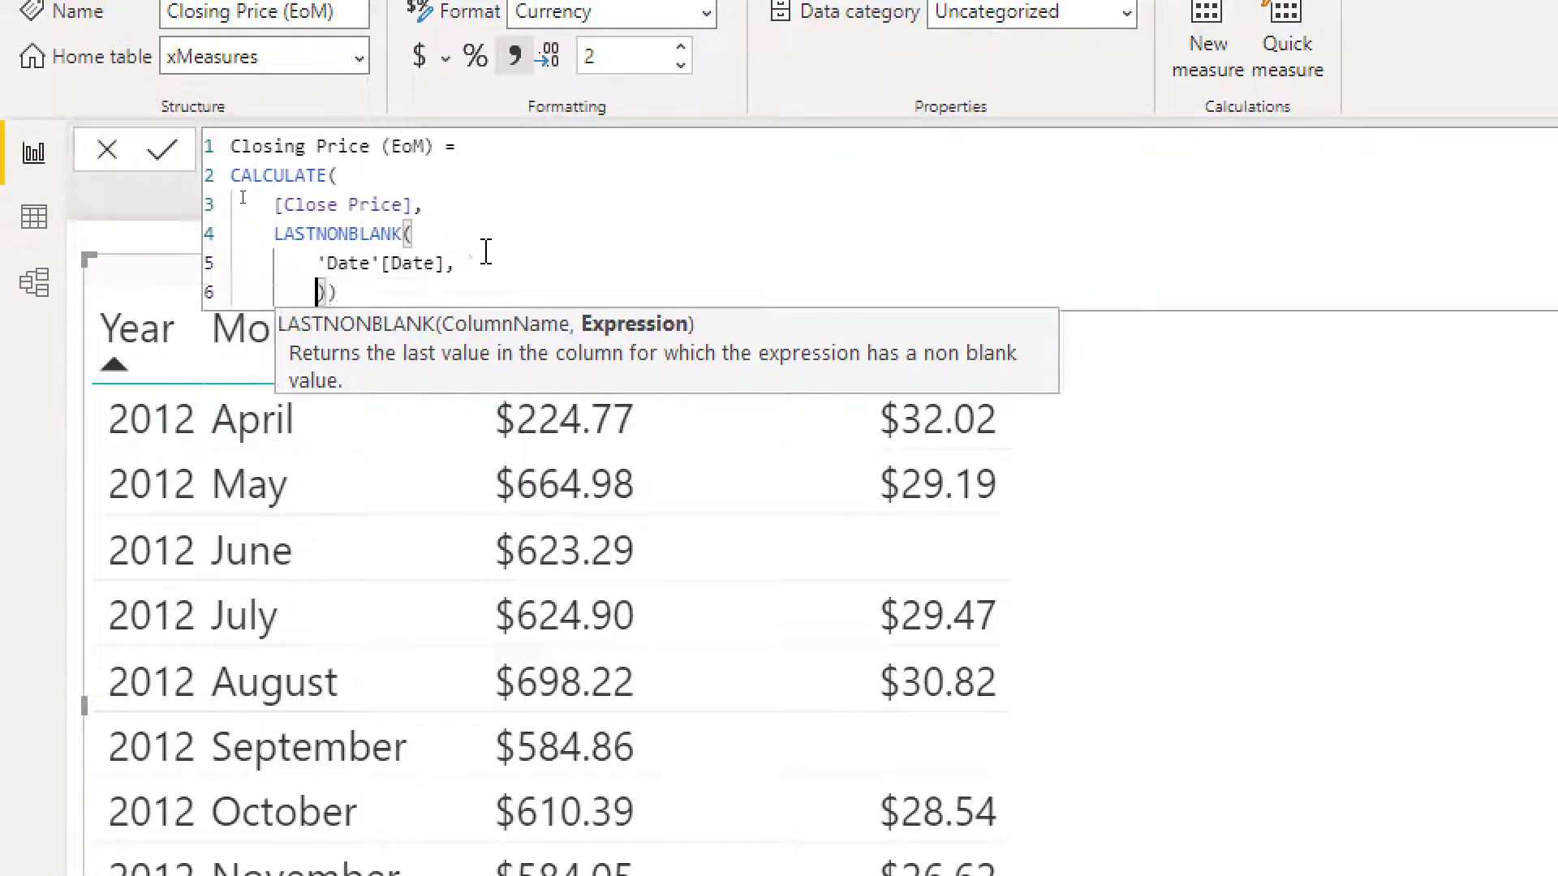
text([clos)
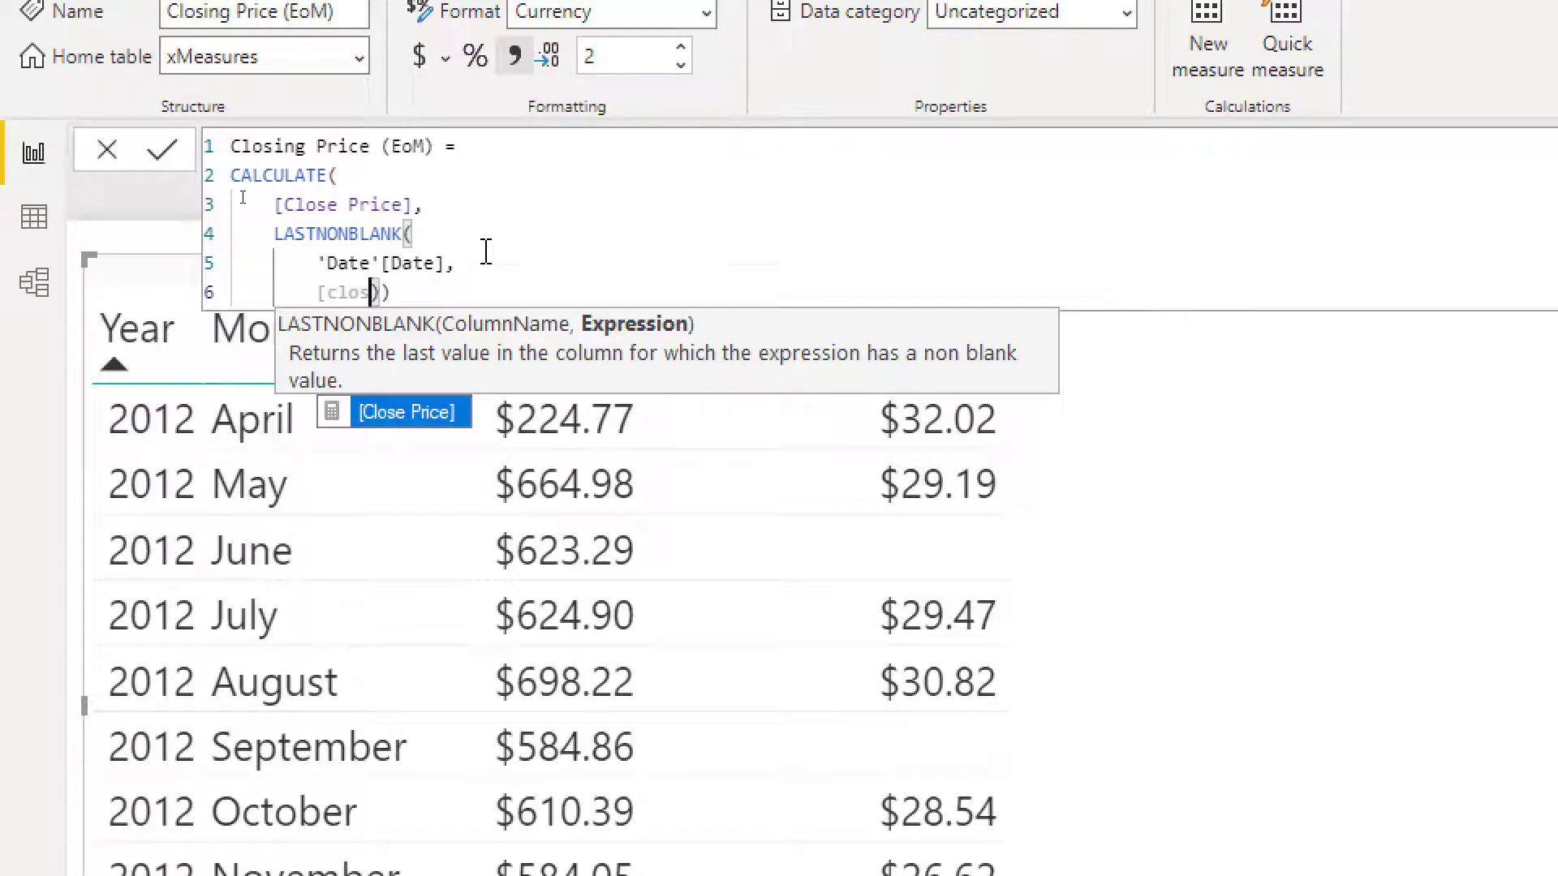
key(Tab)
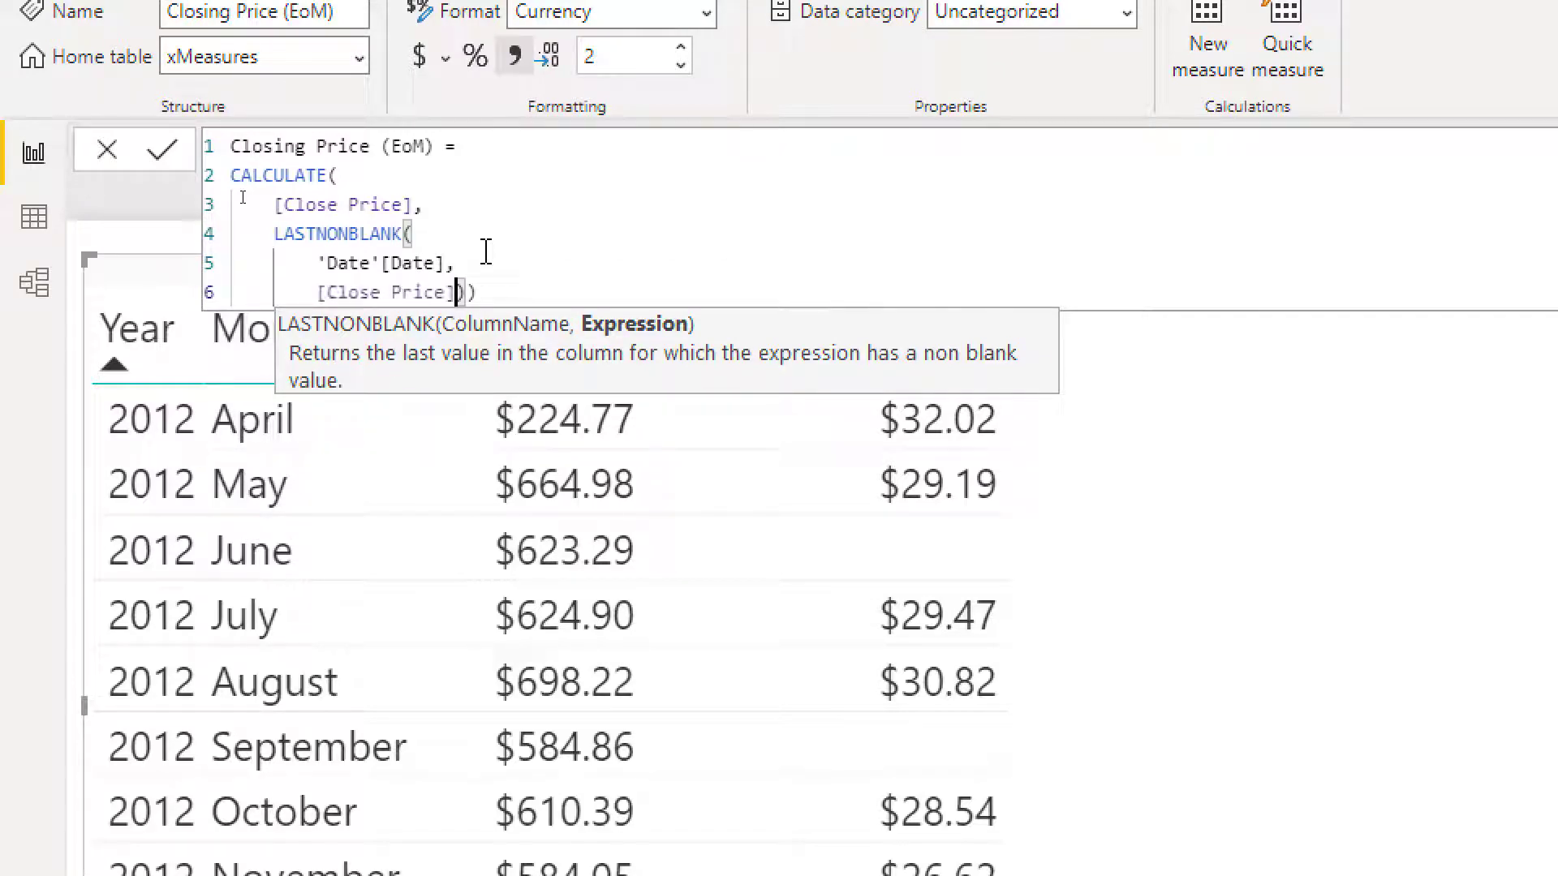
key(Right)
key(Return)
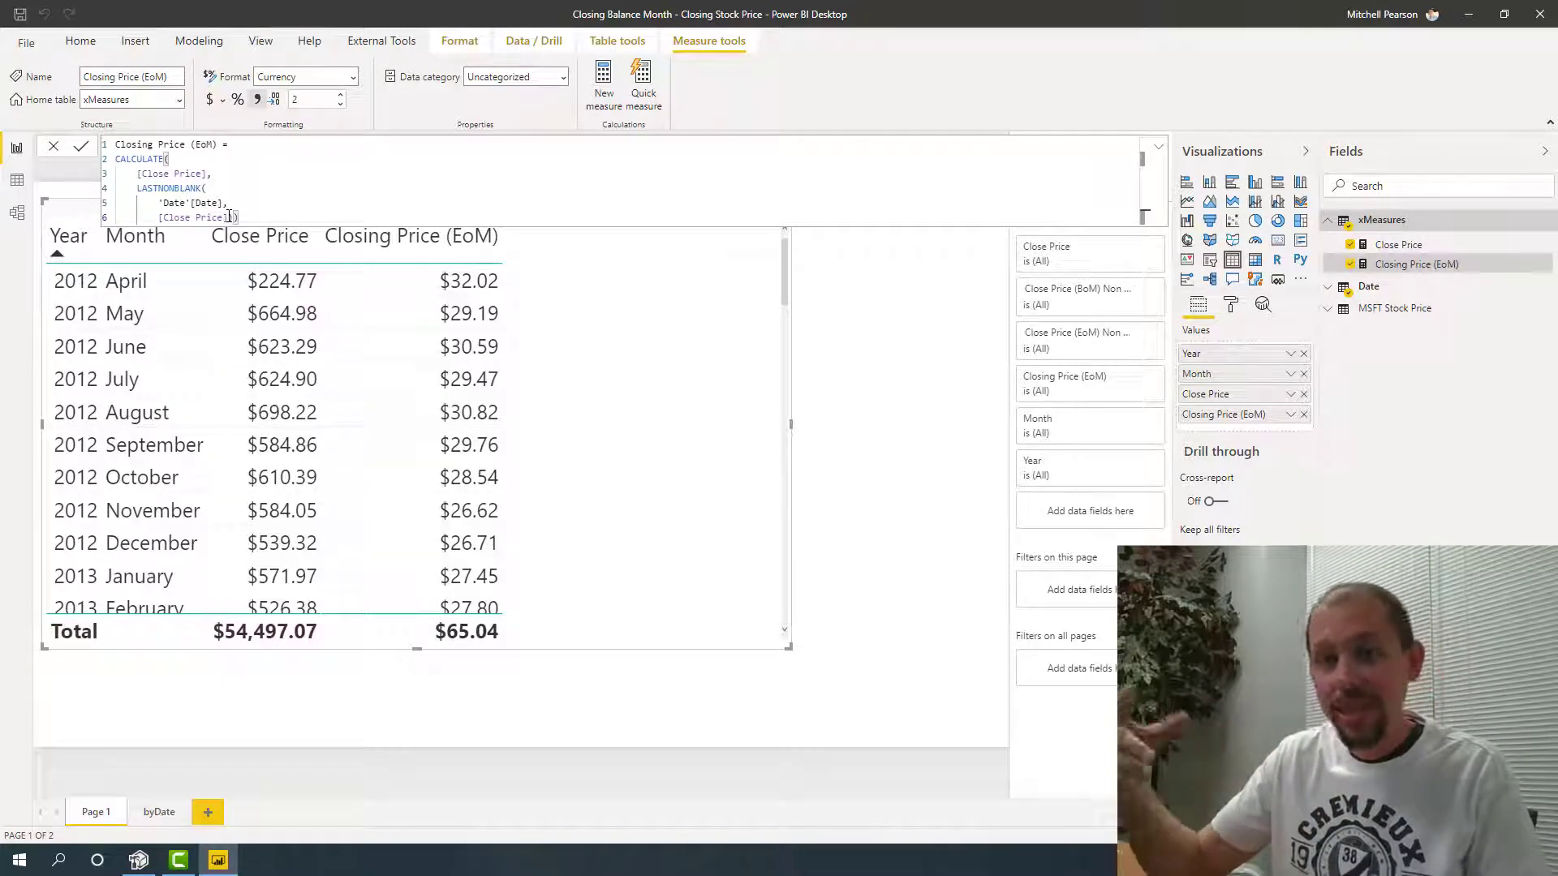
click(164, 819)
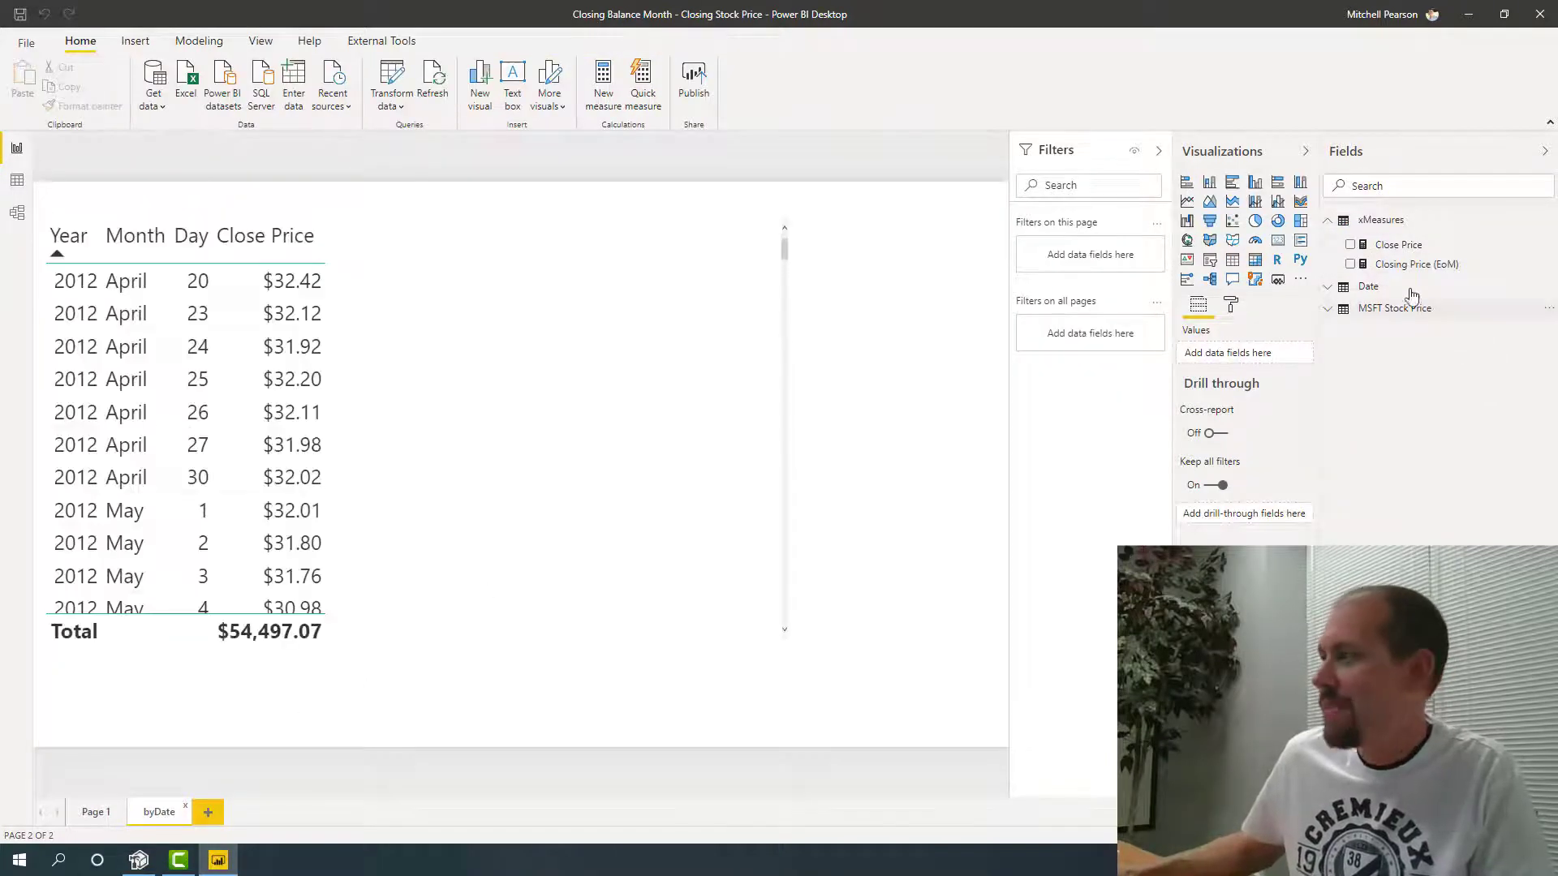
drag(1407, 265, 386, 463)
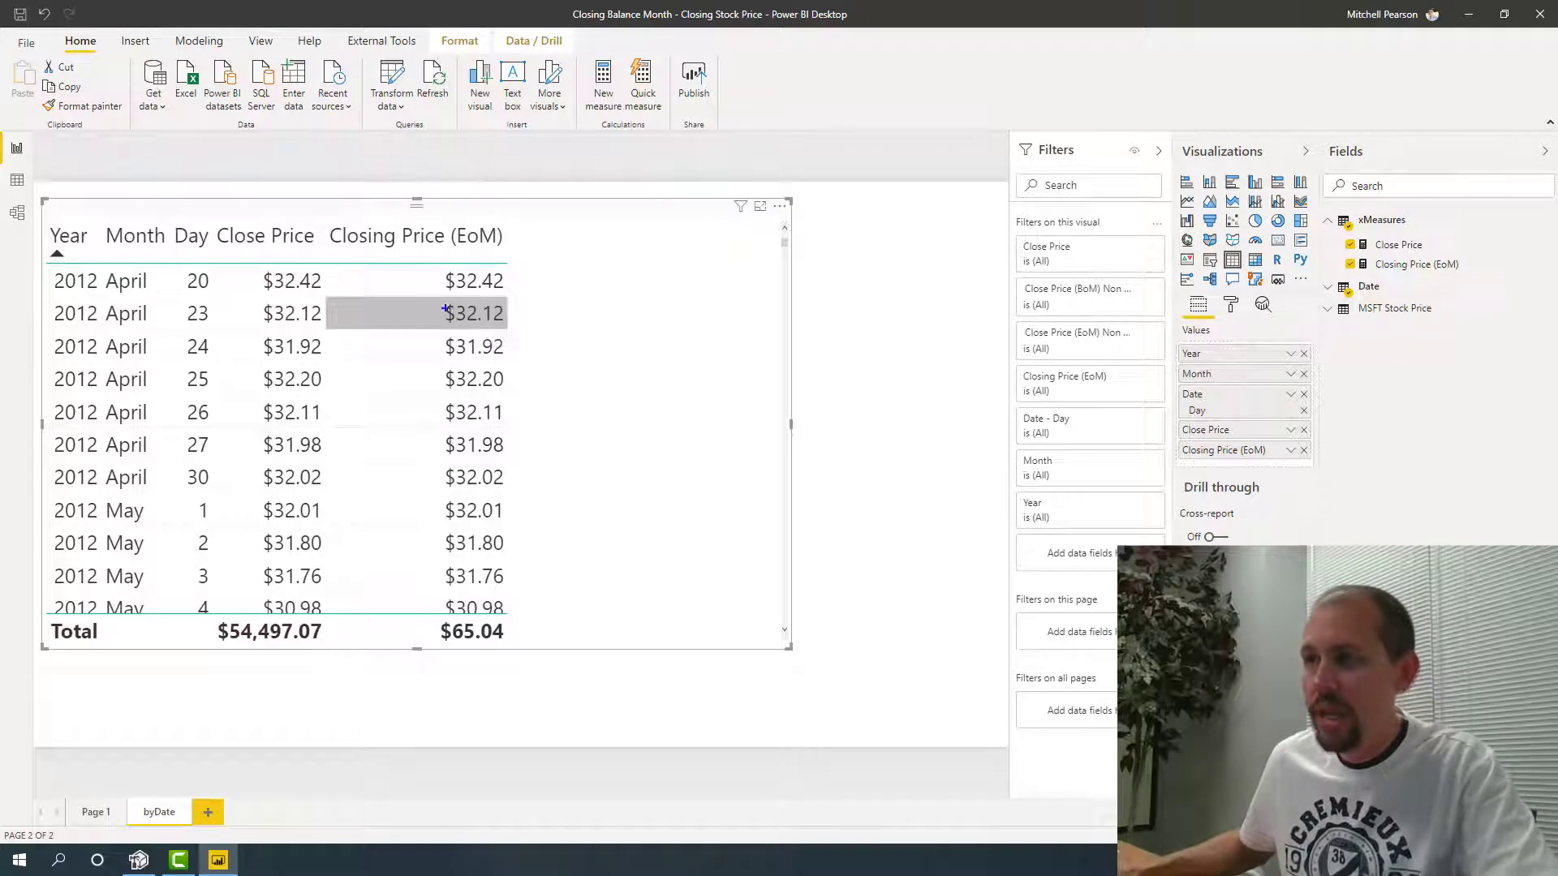
drag(436, 290, 549, 335)
drag(164, 312, 305, 213)
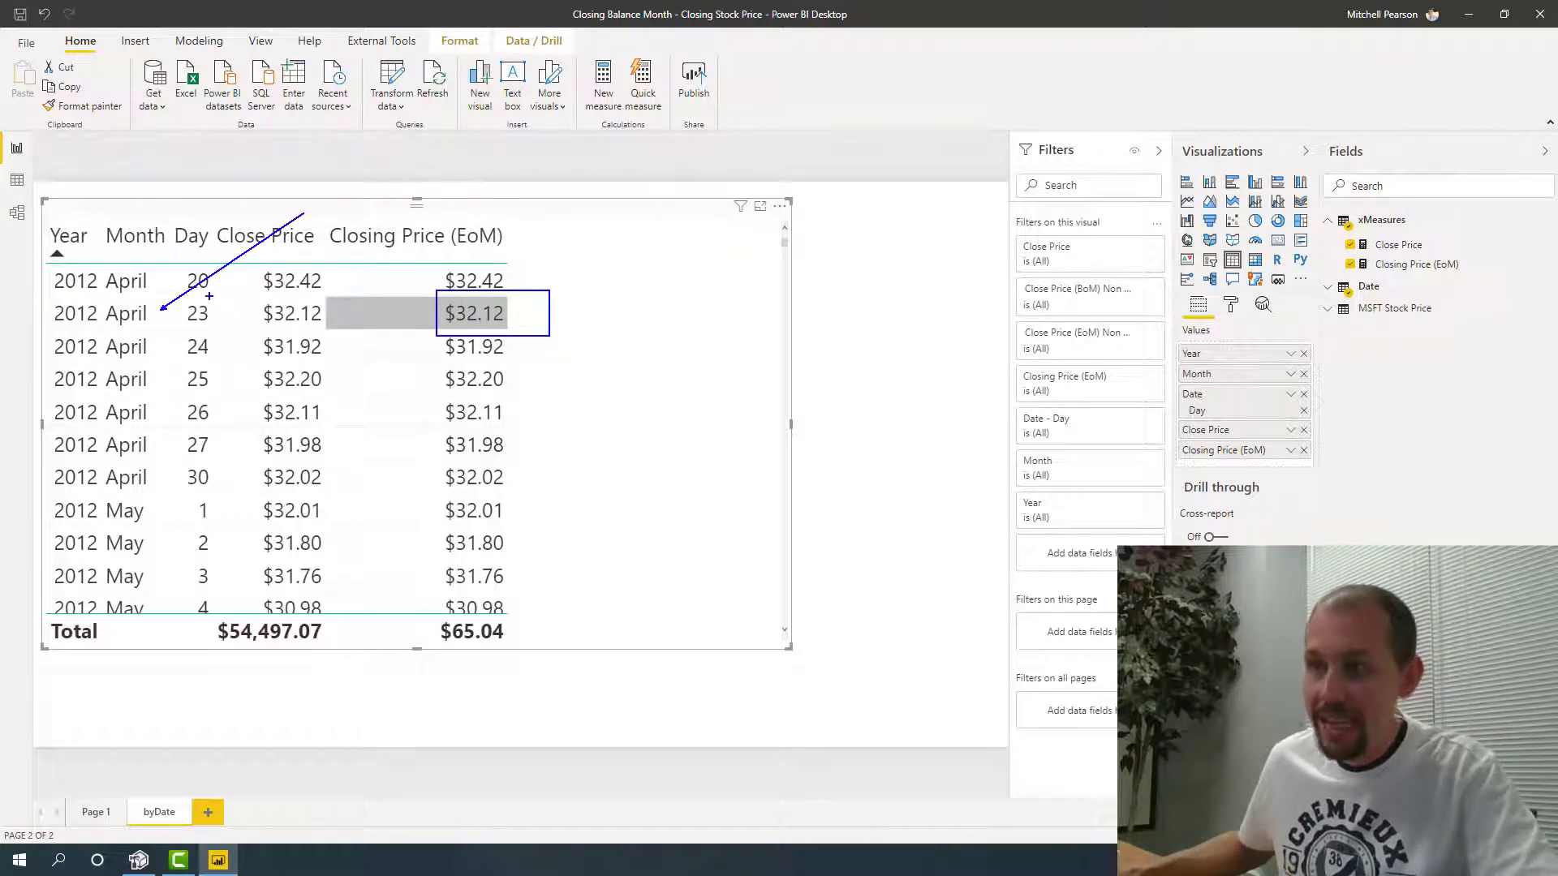
key(ctrl+z)
drag(212, 305, 292, 229)
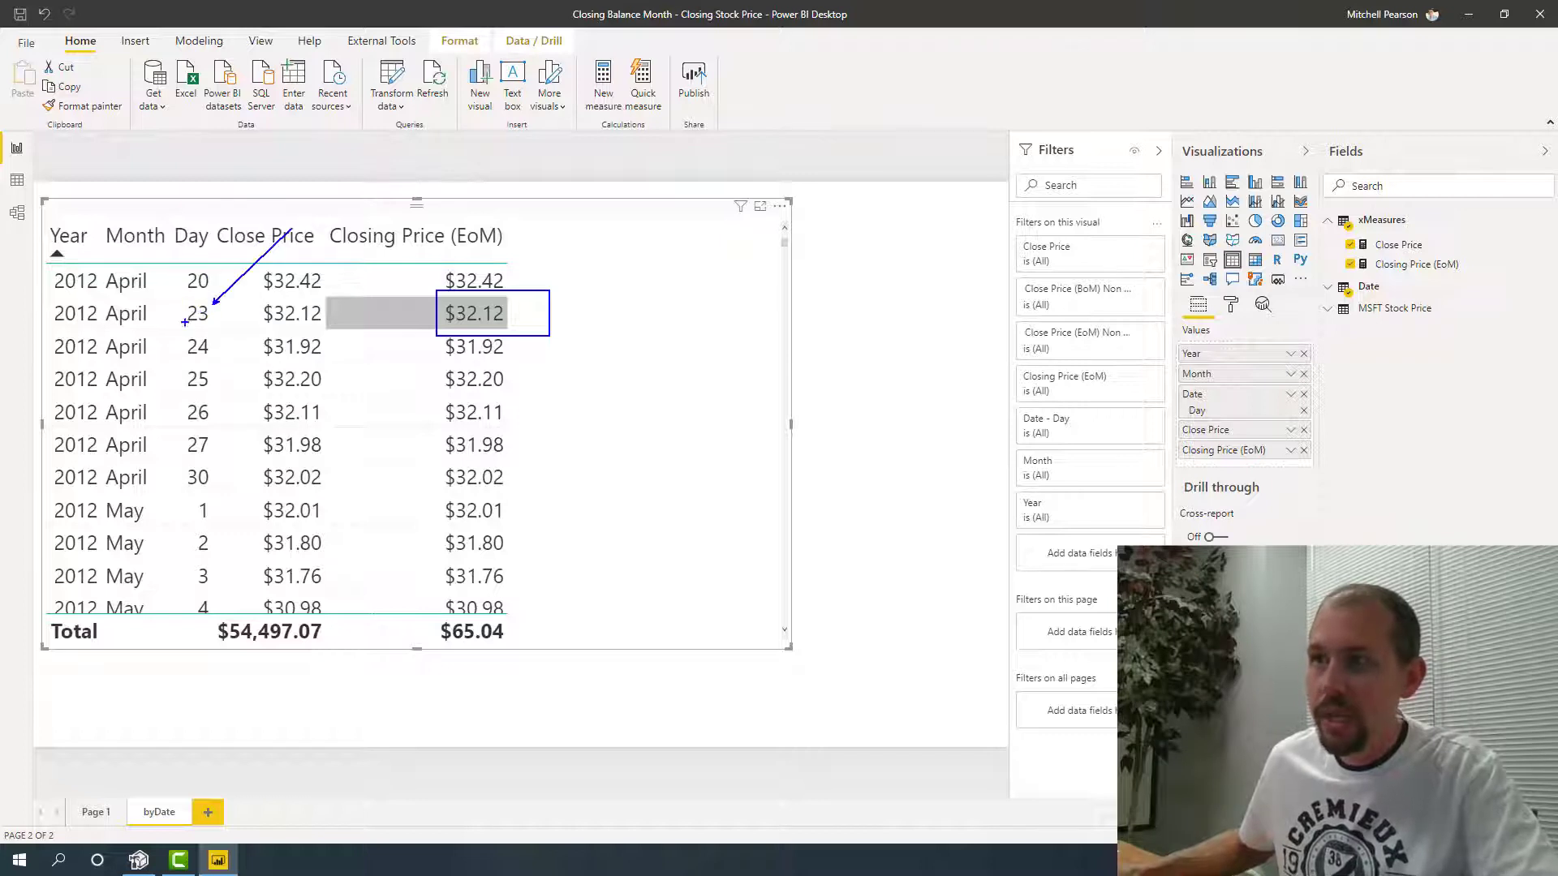
drag(183, 301, 218, 328)
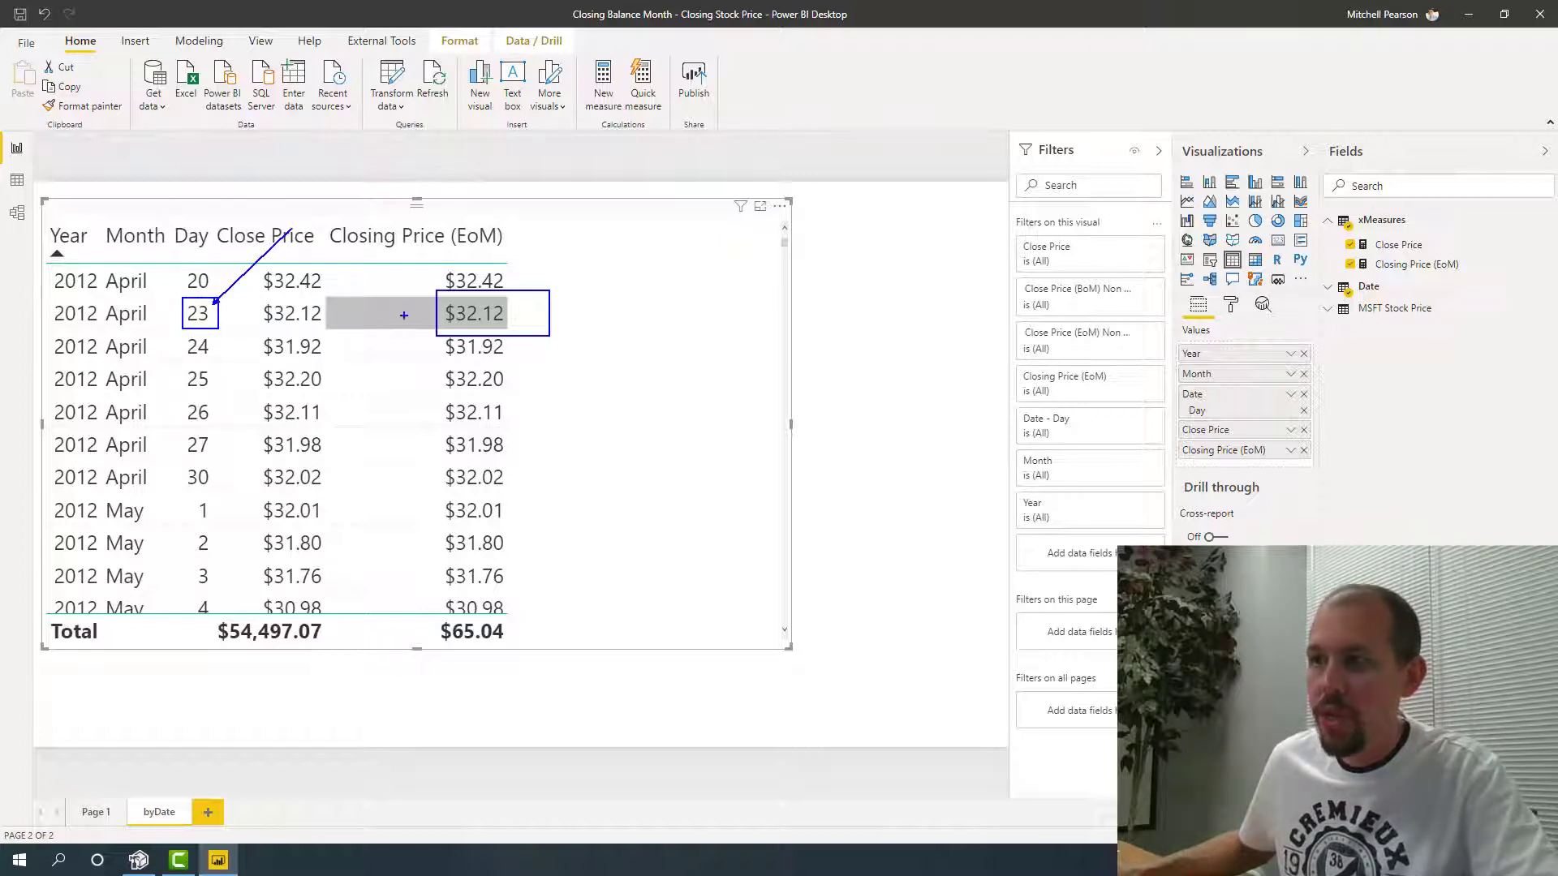
drag(327, 315, 428, 315)
drag(183, 334, 211, 360)
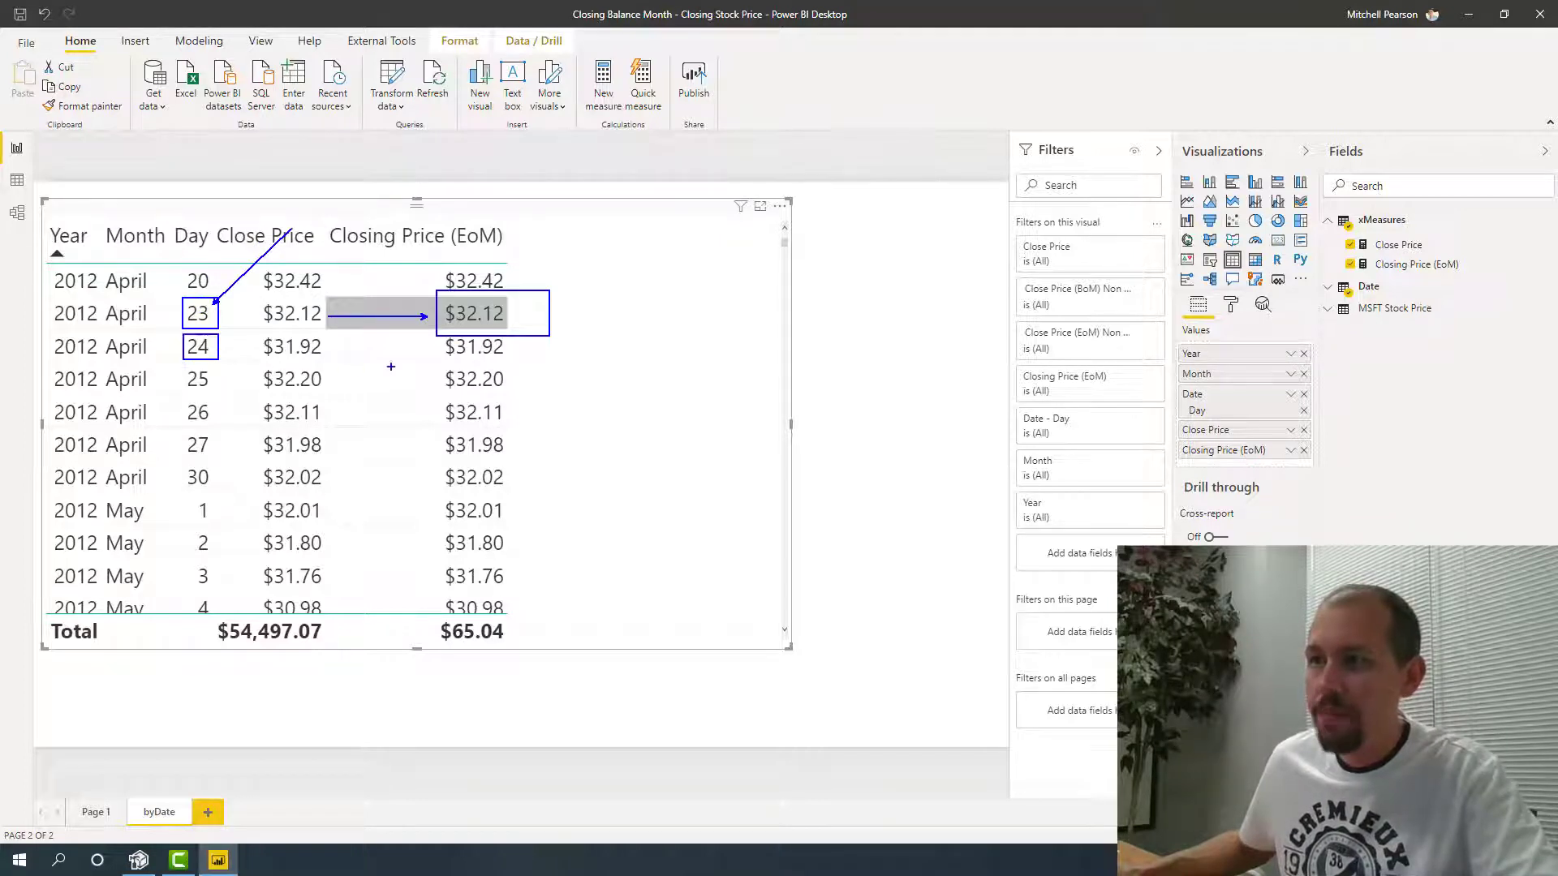
mouse_move(337, 351)
mouse_down()
mouse_move(428, 352)
mouse_move(311, 385)
mouse_up()
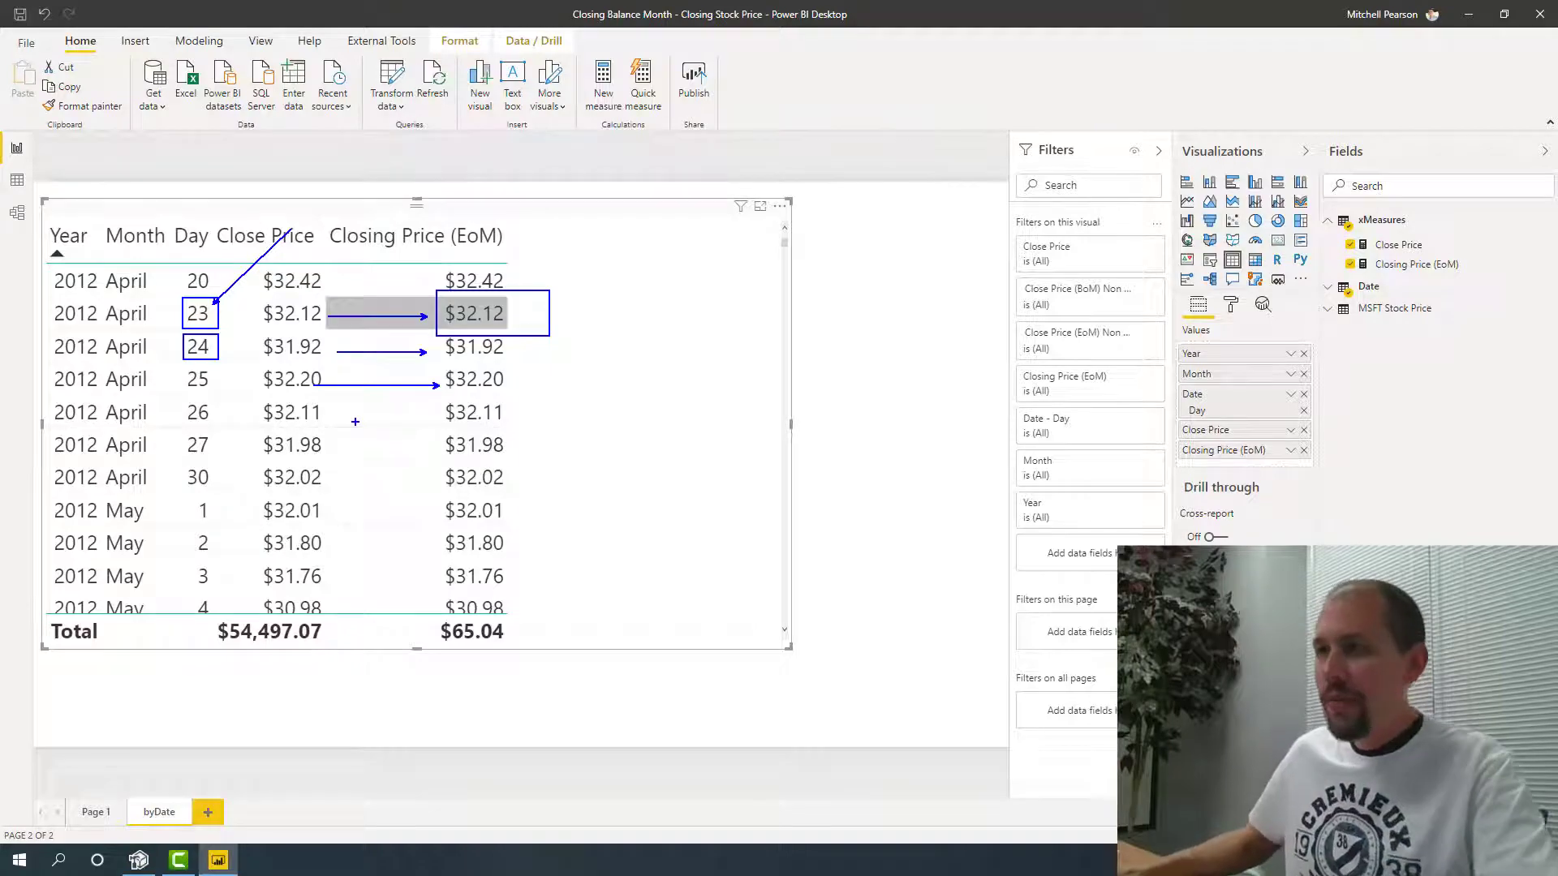
key(Escape)
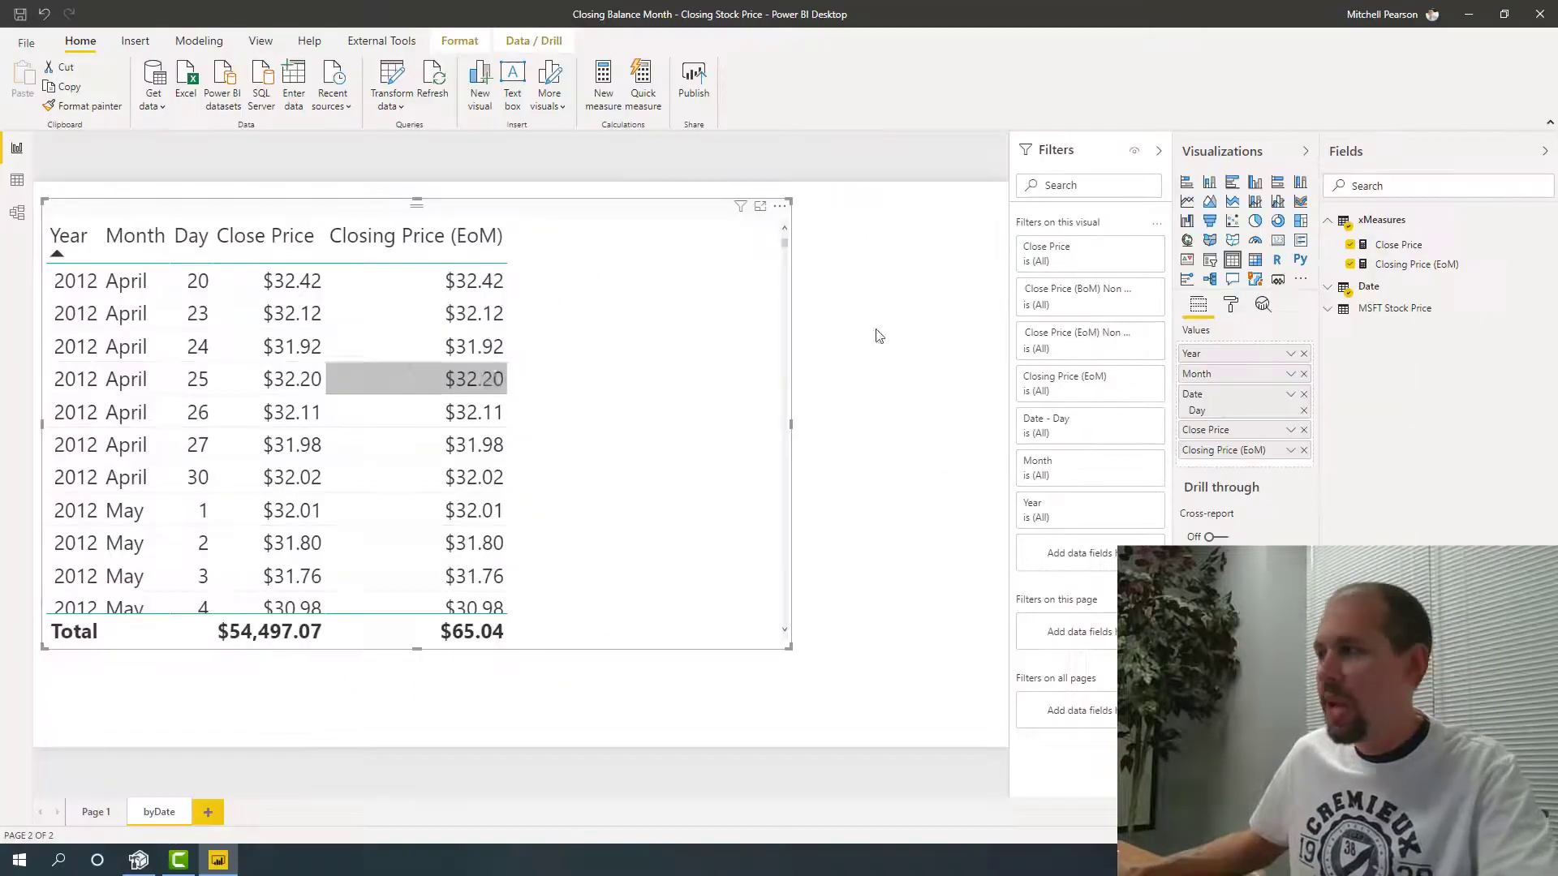
Open the Closing Price (EoM) formula, add blank lines, and comment out the old CALCULATE formula.
click(1409, 271)
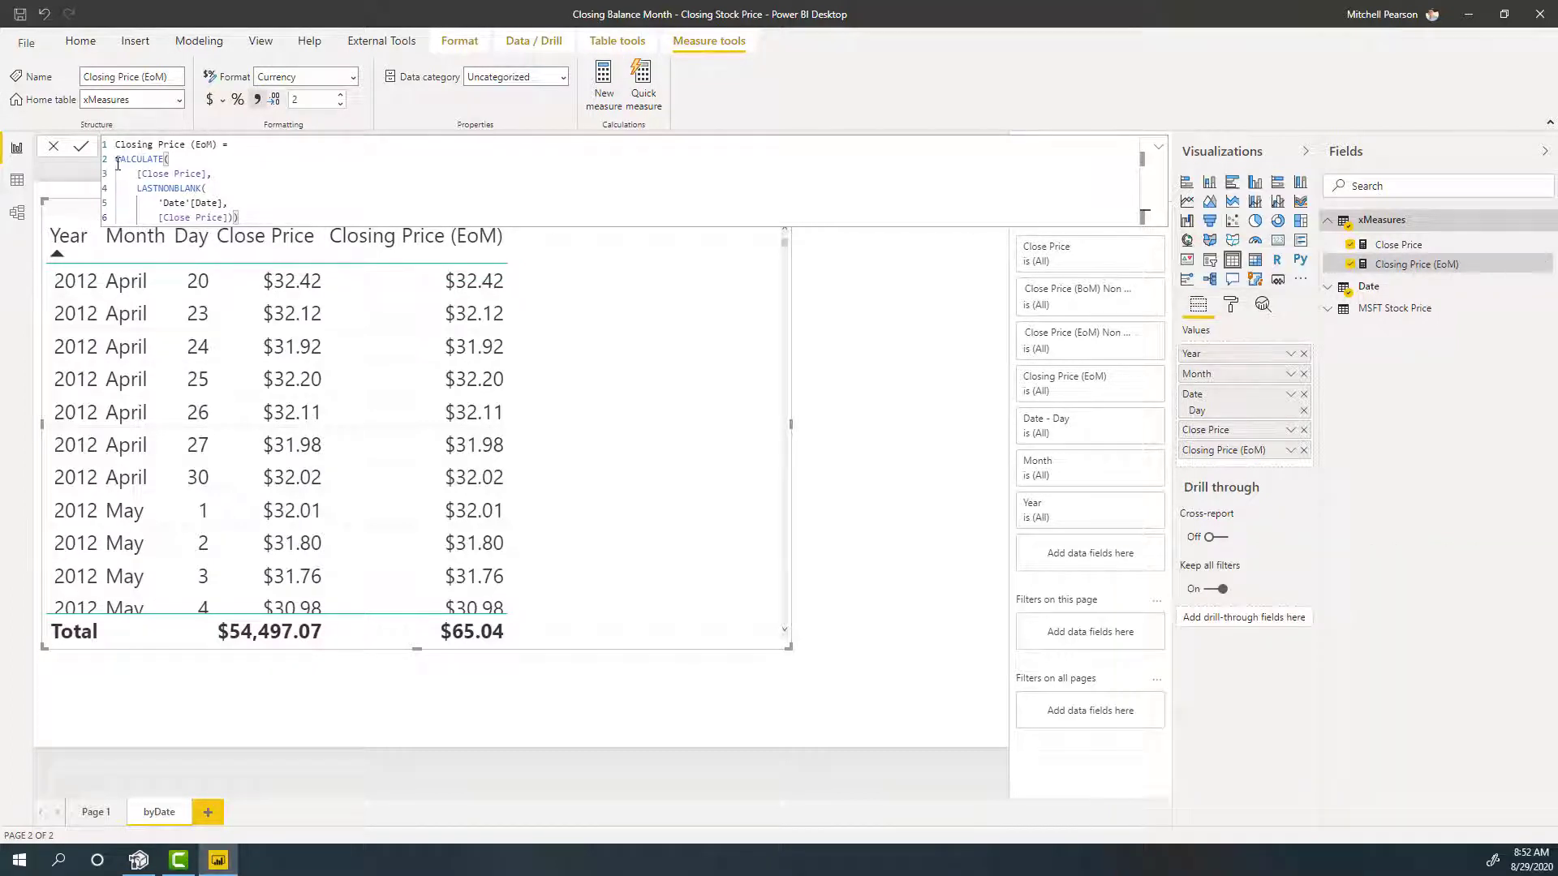
click(222, 168)
key(shift+Return)
key(shift+Return)
key(shift+Return)
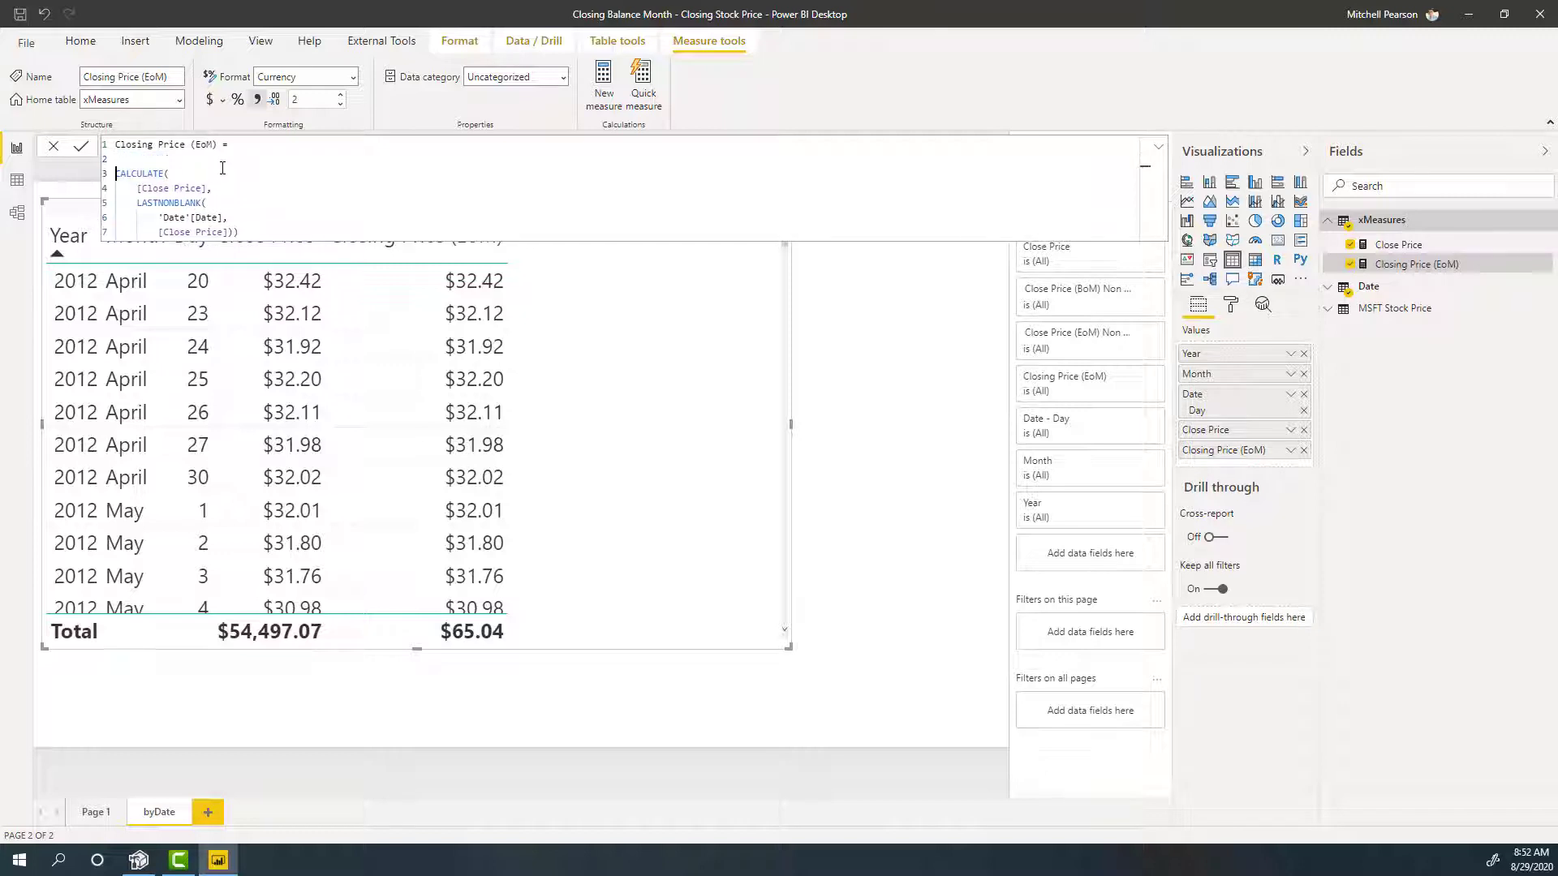
key(shift+Down)
key(shift+Down)
key(shift+Down)
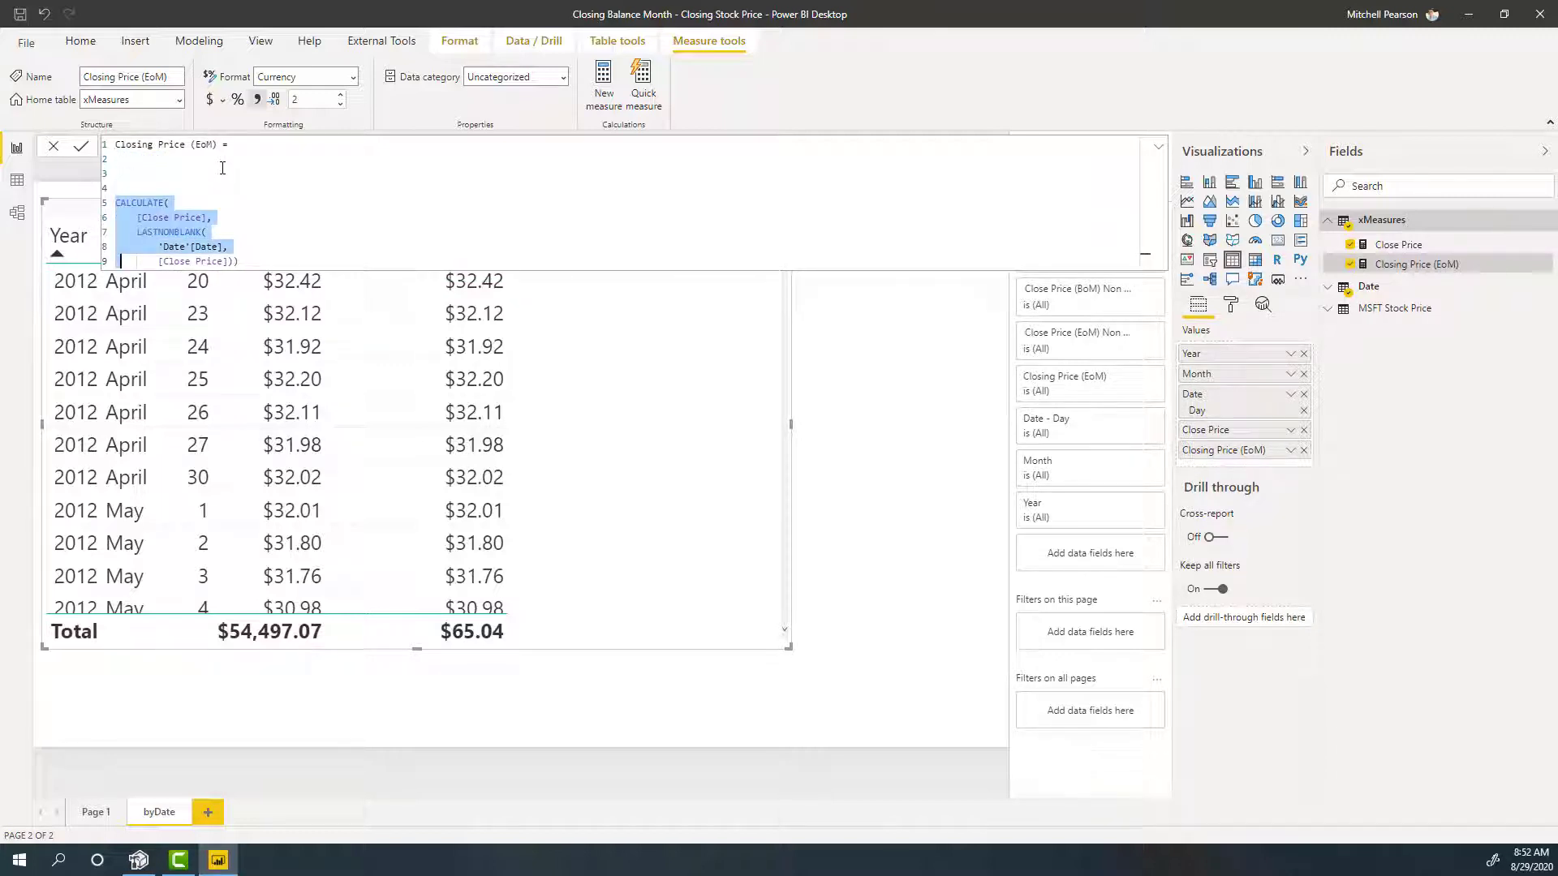
key(shift+Down)
key(ctrl+/)
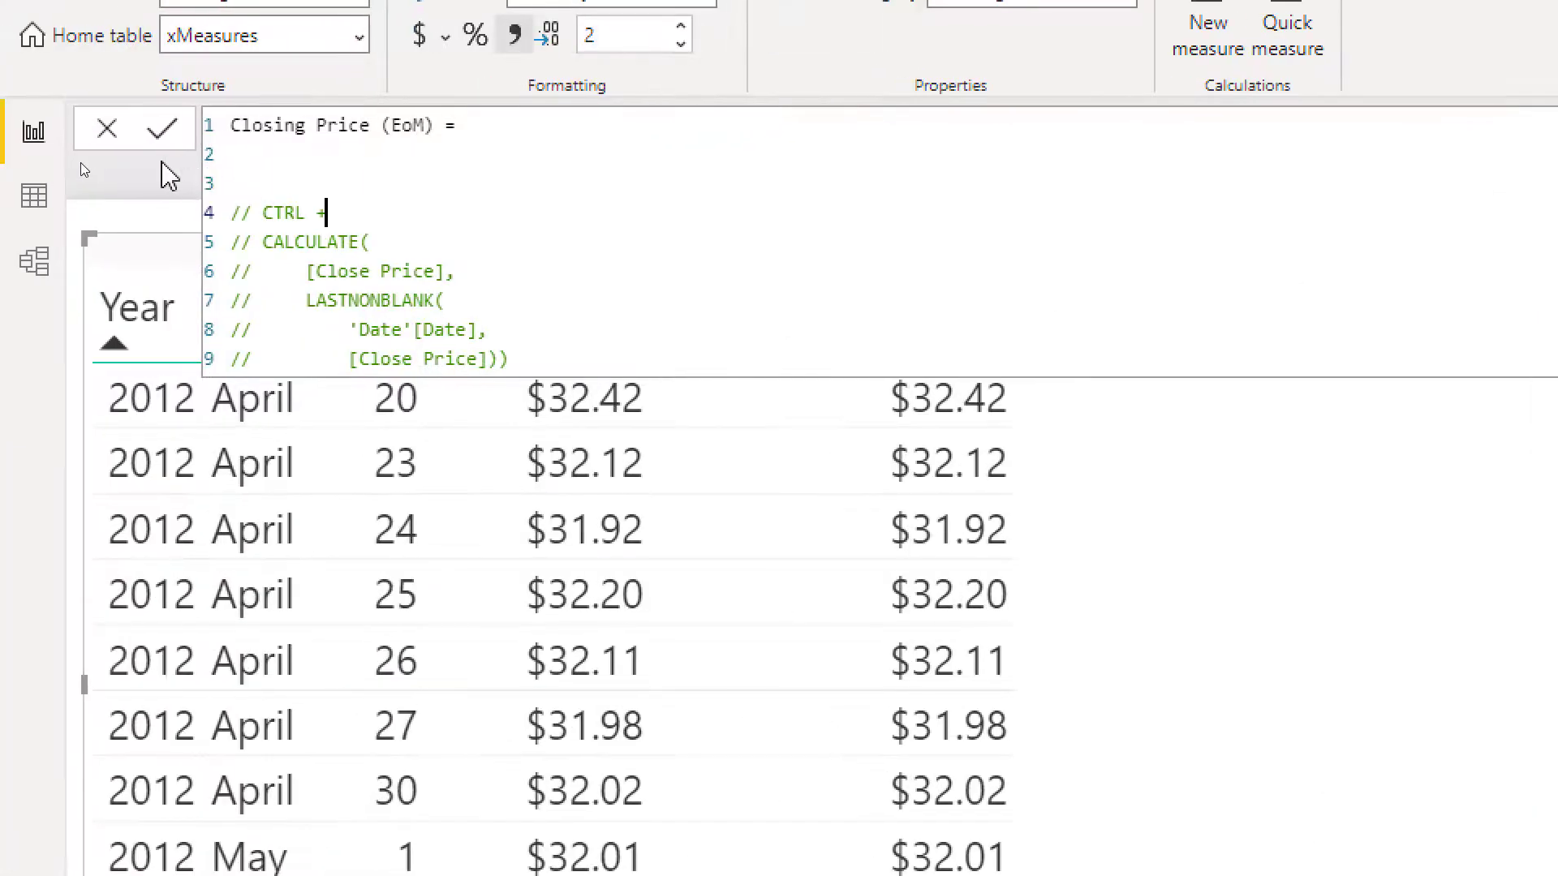
Write a note with the comment shortcuts (Ctrl+K+C, Ctrl+K+U) above the commented formula.
text(k c)
key(BackSpace)
key(BackSpace)
key(BackSpace)
key(BackSpace)
text(k)
key(BackSpace)
text(k + C      CTRL + K + U)
key(Up)
key(Up)
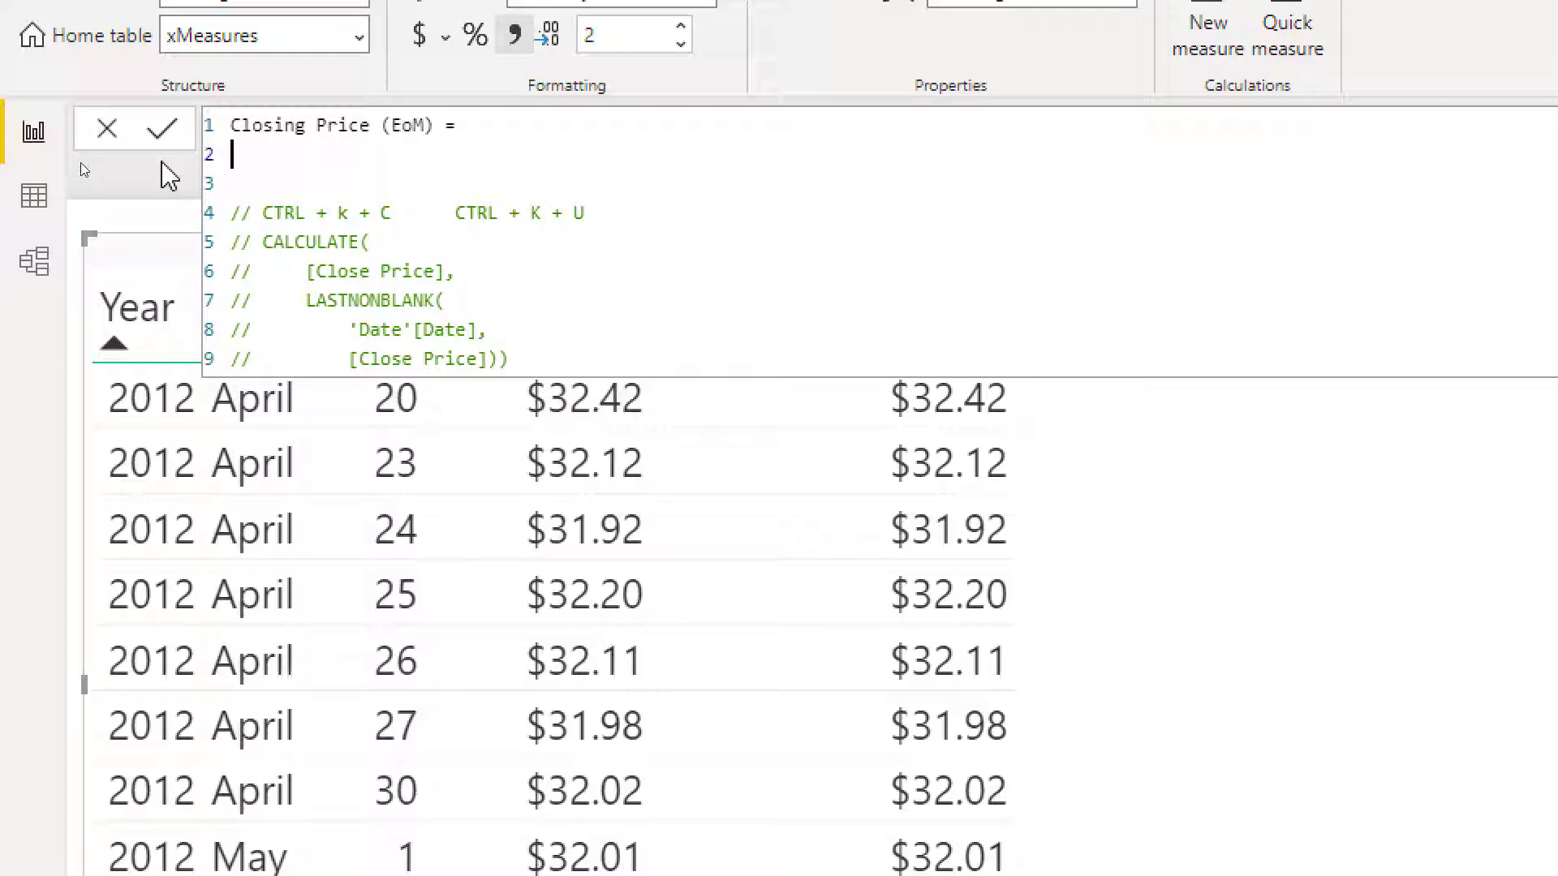
Start CLOSINGBALANCEMONTH on line 2 with [Close Price] as its expression argument.
text(c)
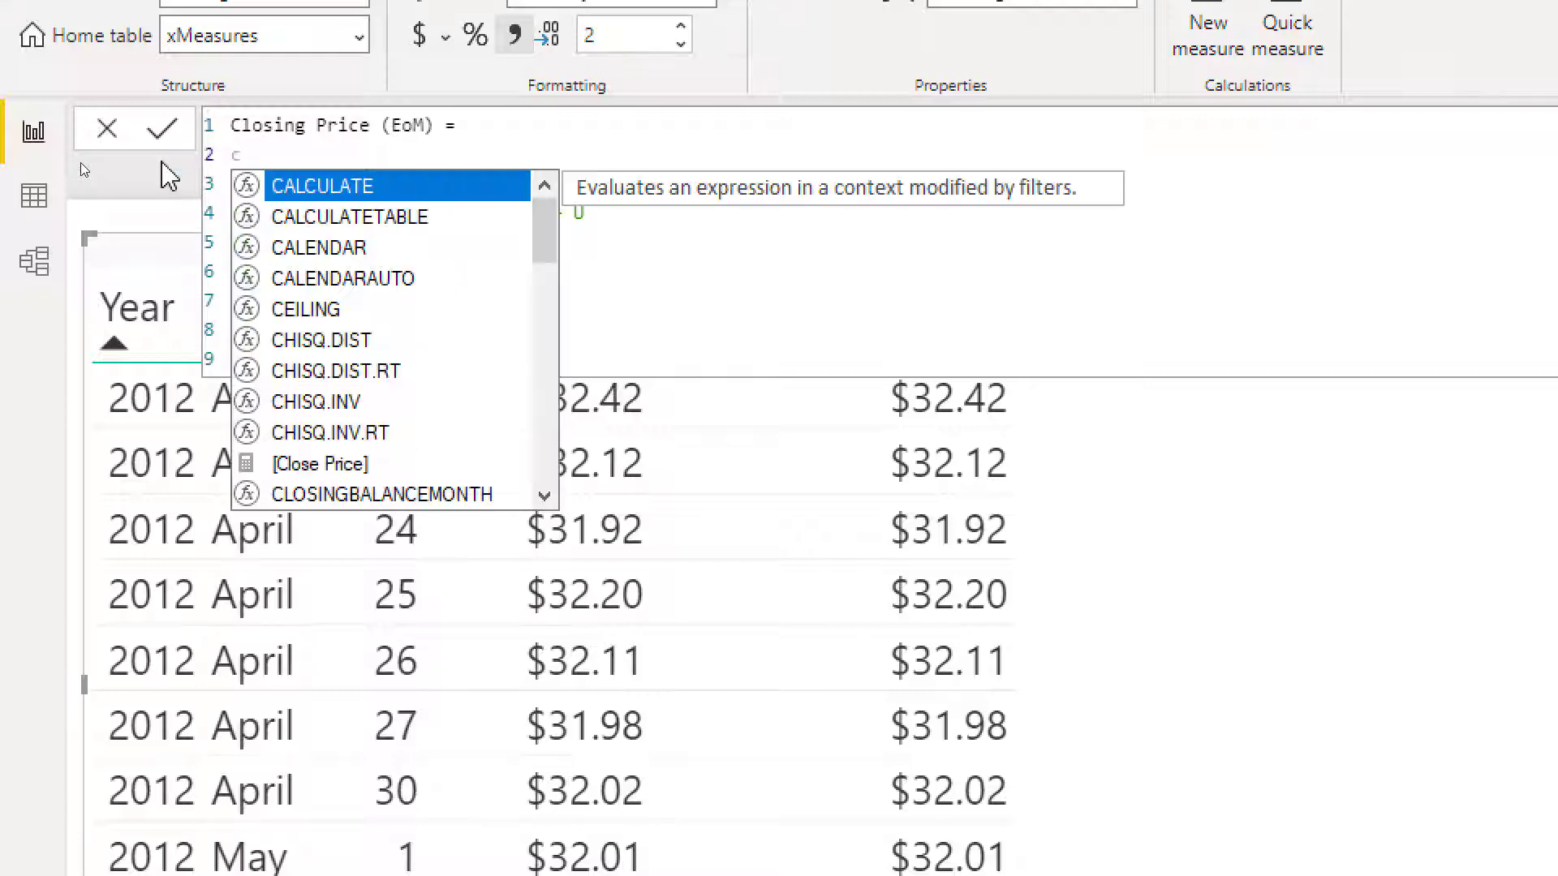
key(BackSpace)
text(CLOS)
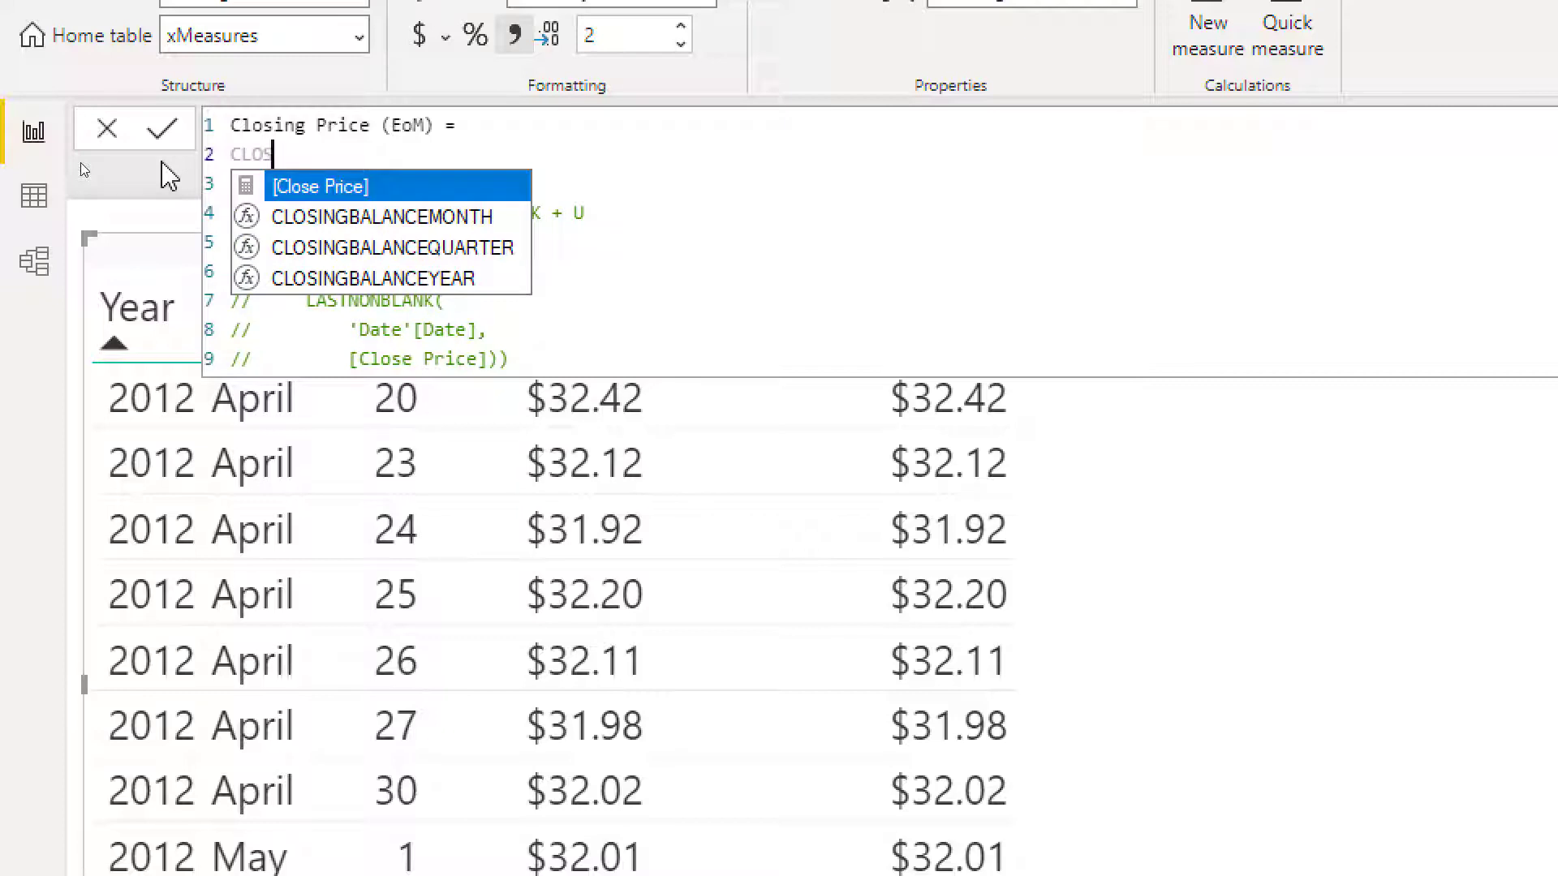
key(Down)
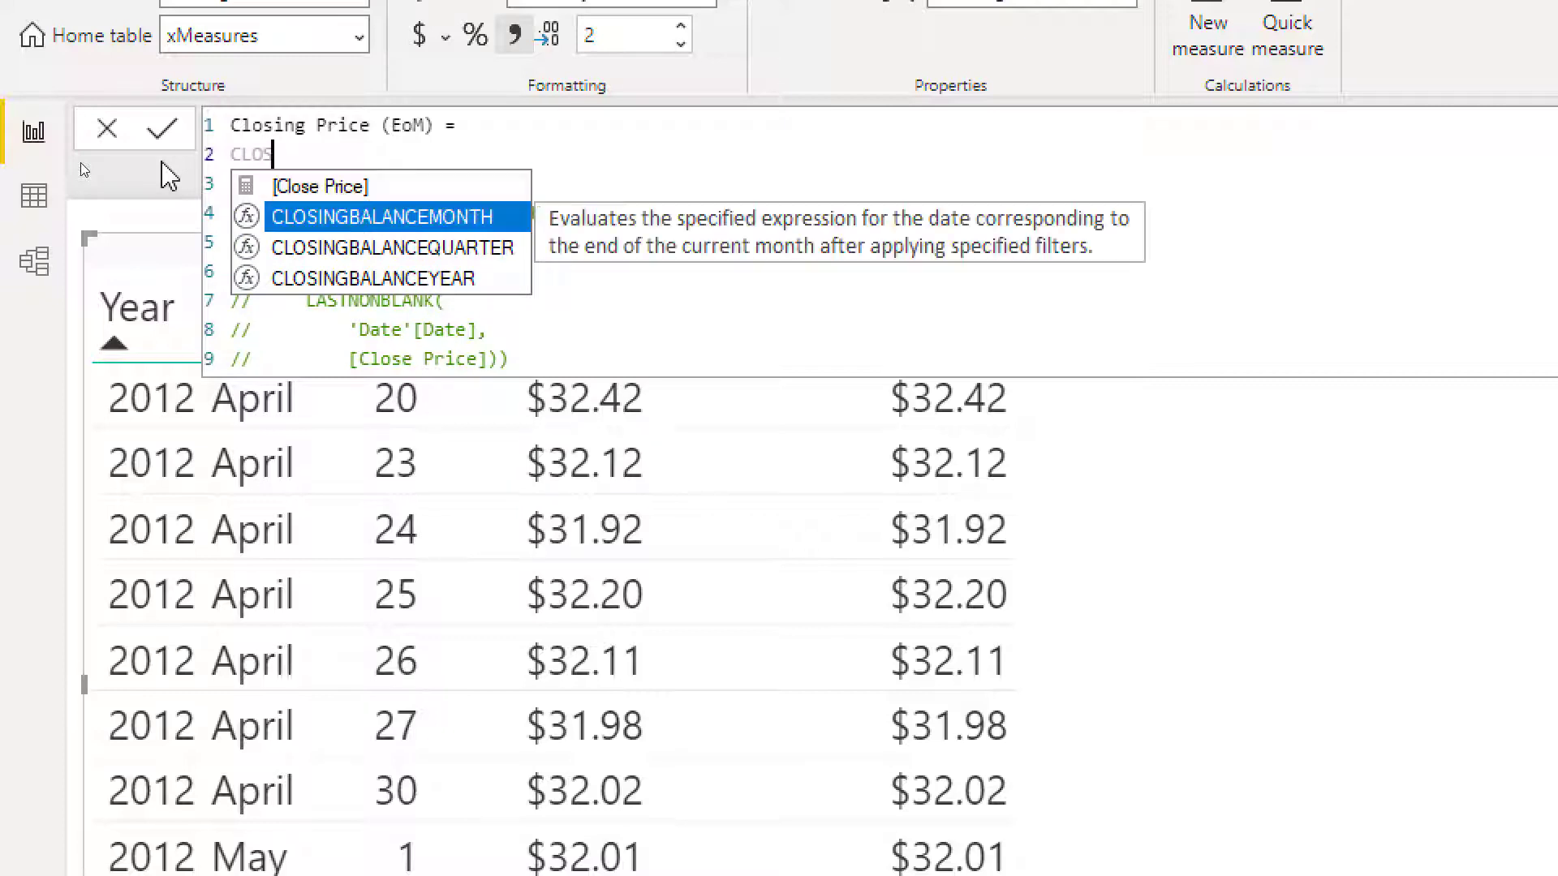
key(Tab)
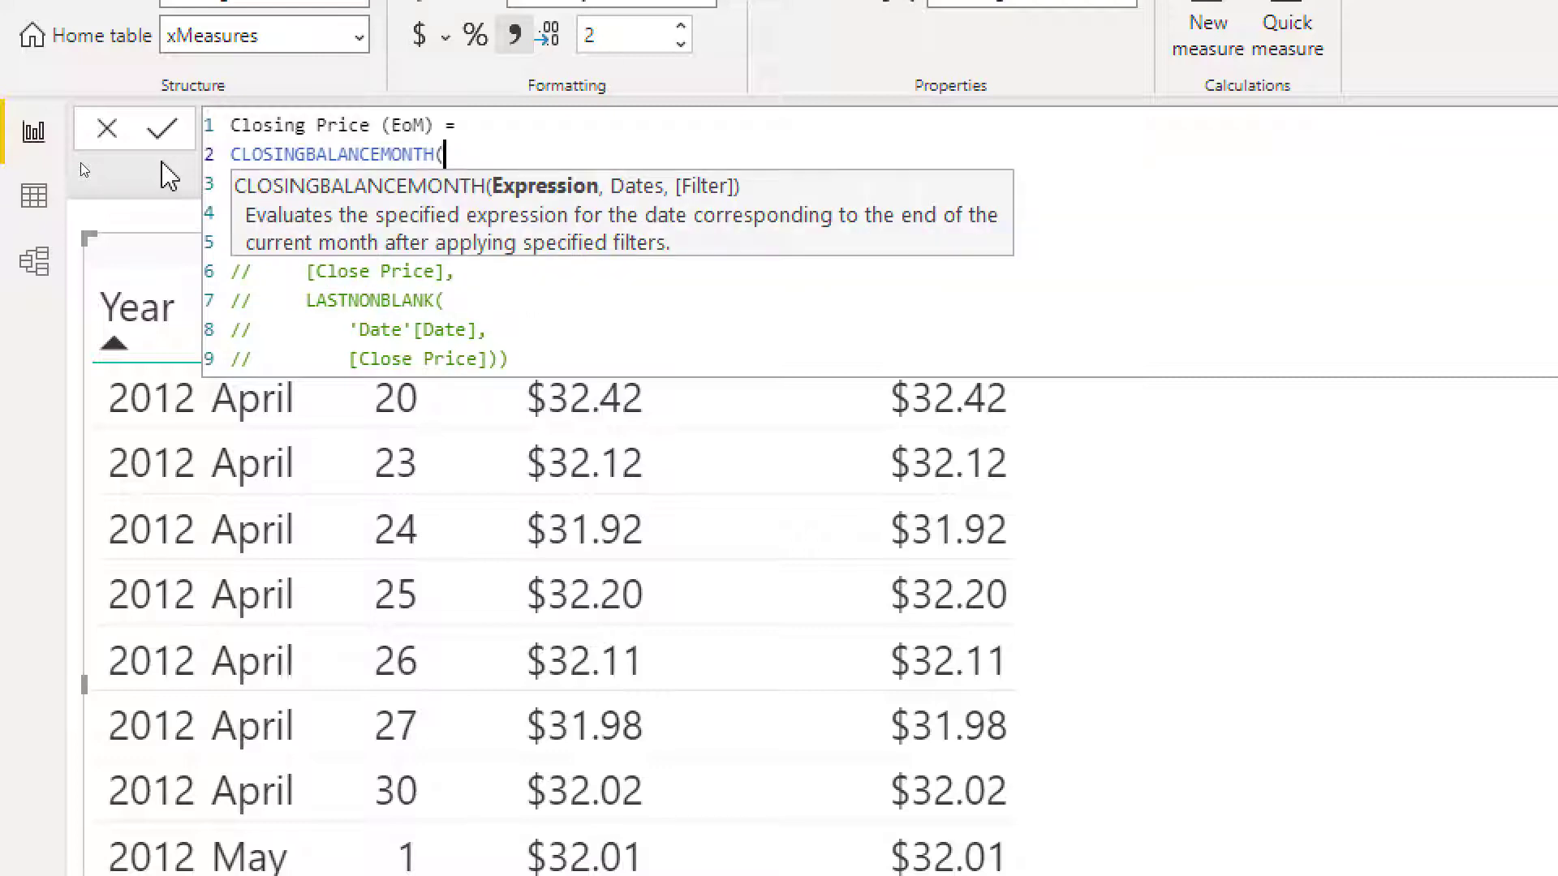
key(shift+Return)
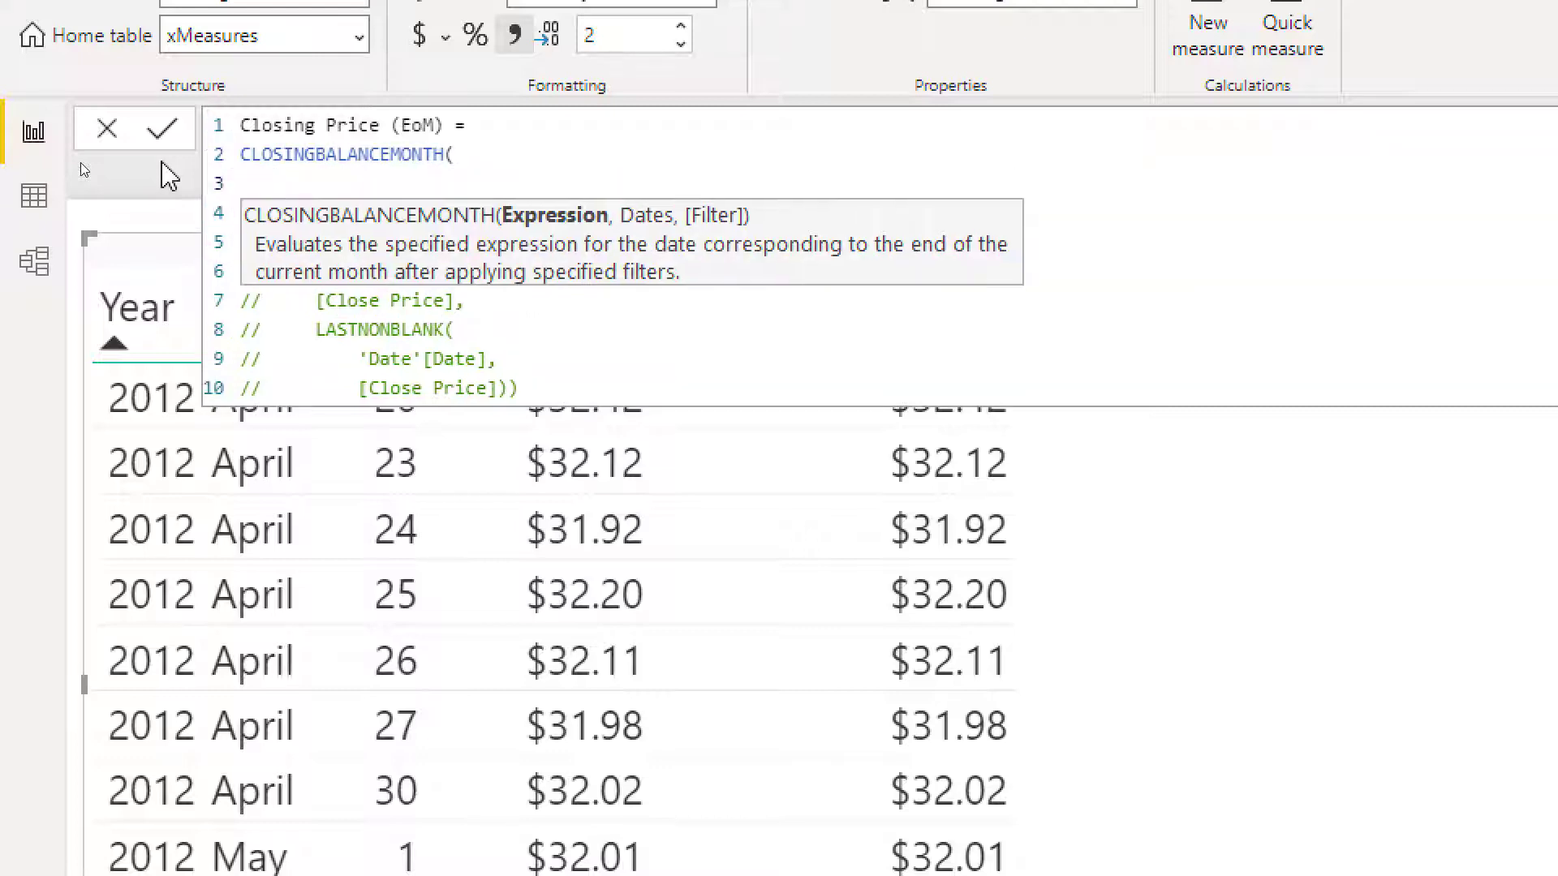
text([)
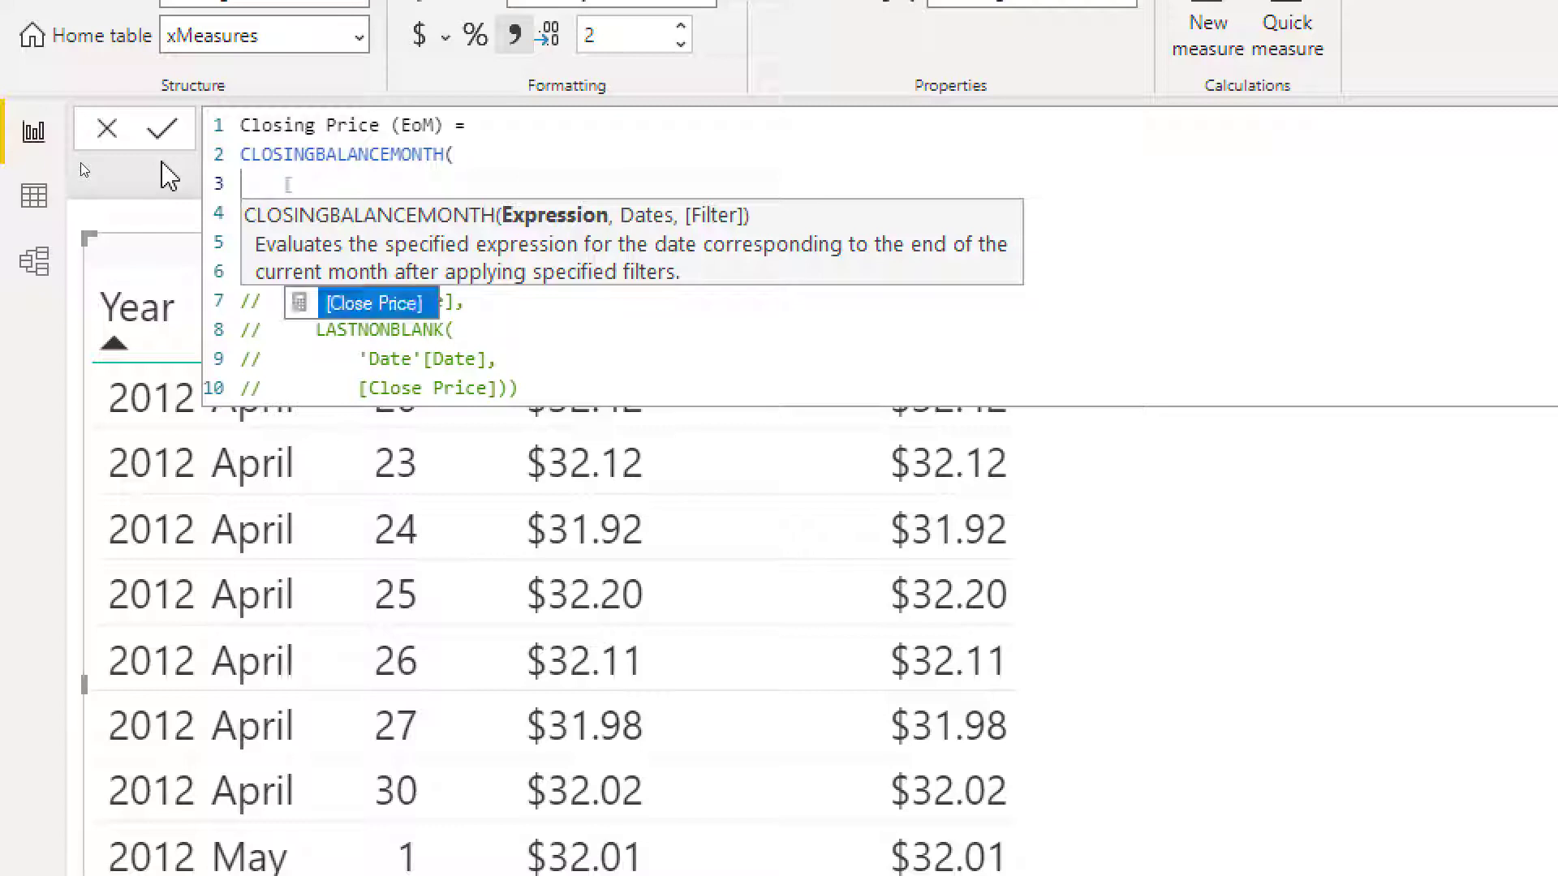
key(Tab)
Add 'Date'[Date] as the dates argument and close the CLOSINGBALANCEMONTH function.
text(,)
key(shift+Return)
text(DATE)
key(Tab)
text(()
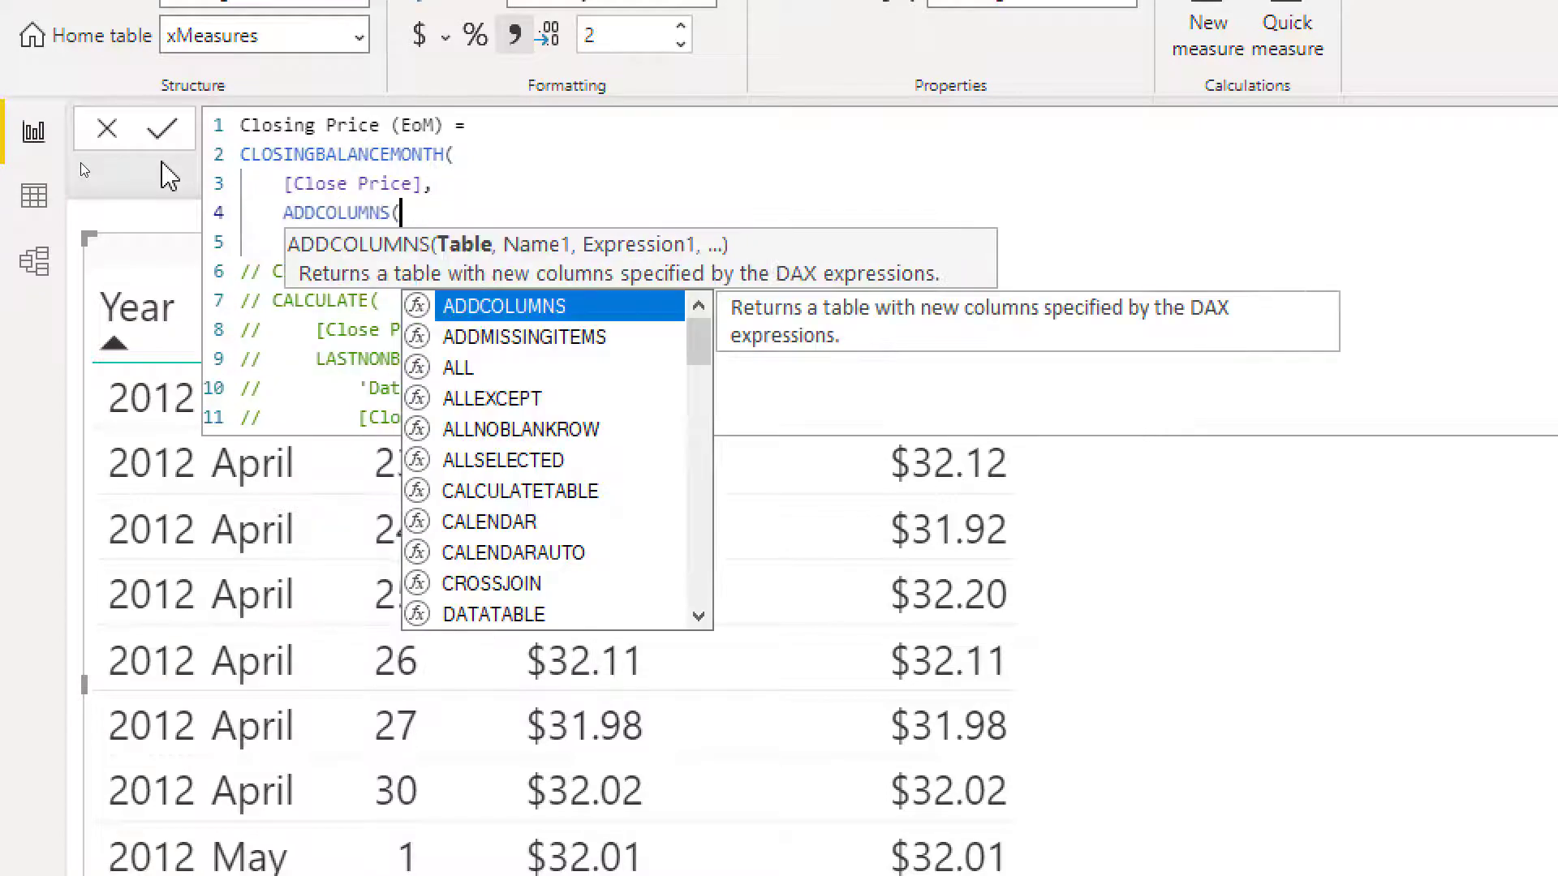
key(shift+Home)
text(')
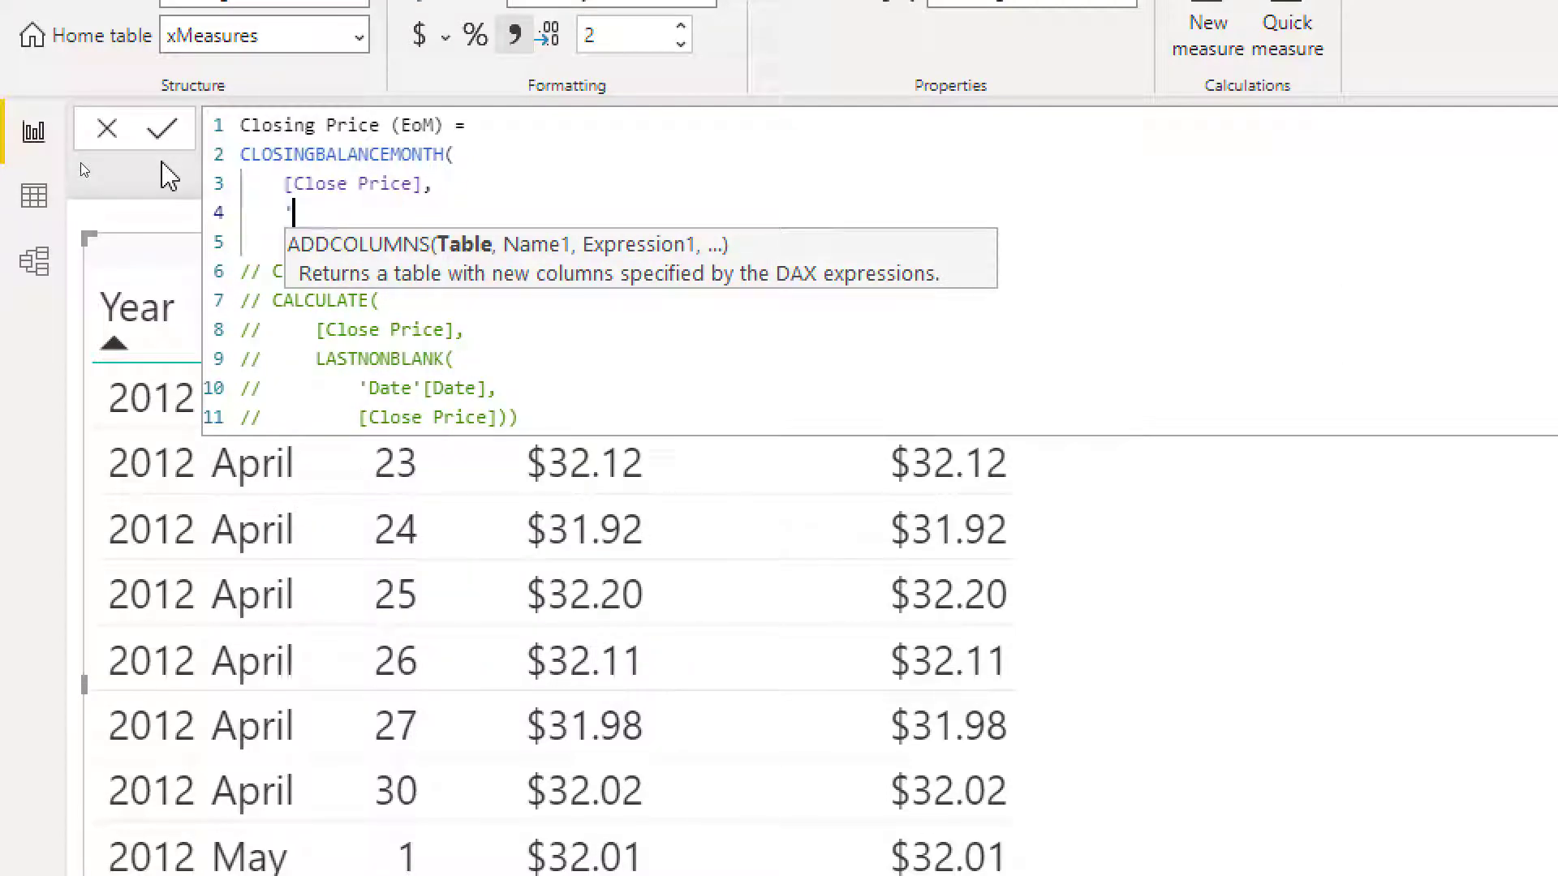
text(DATE')
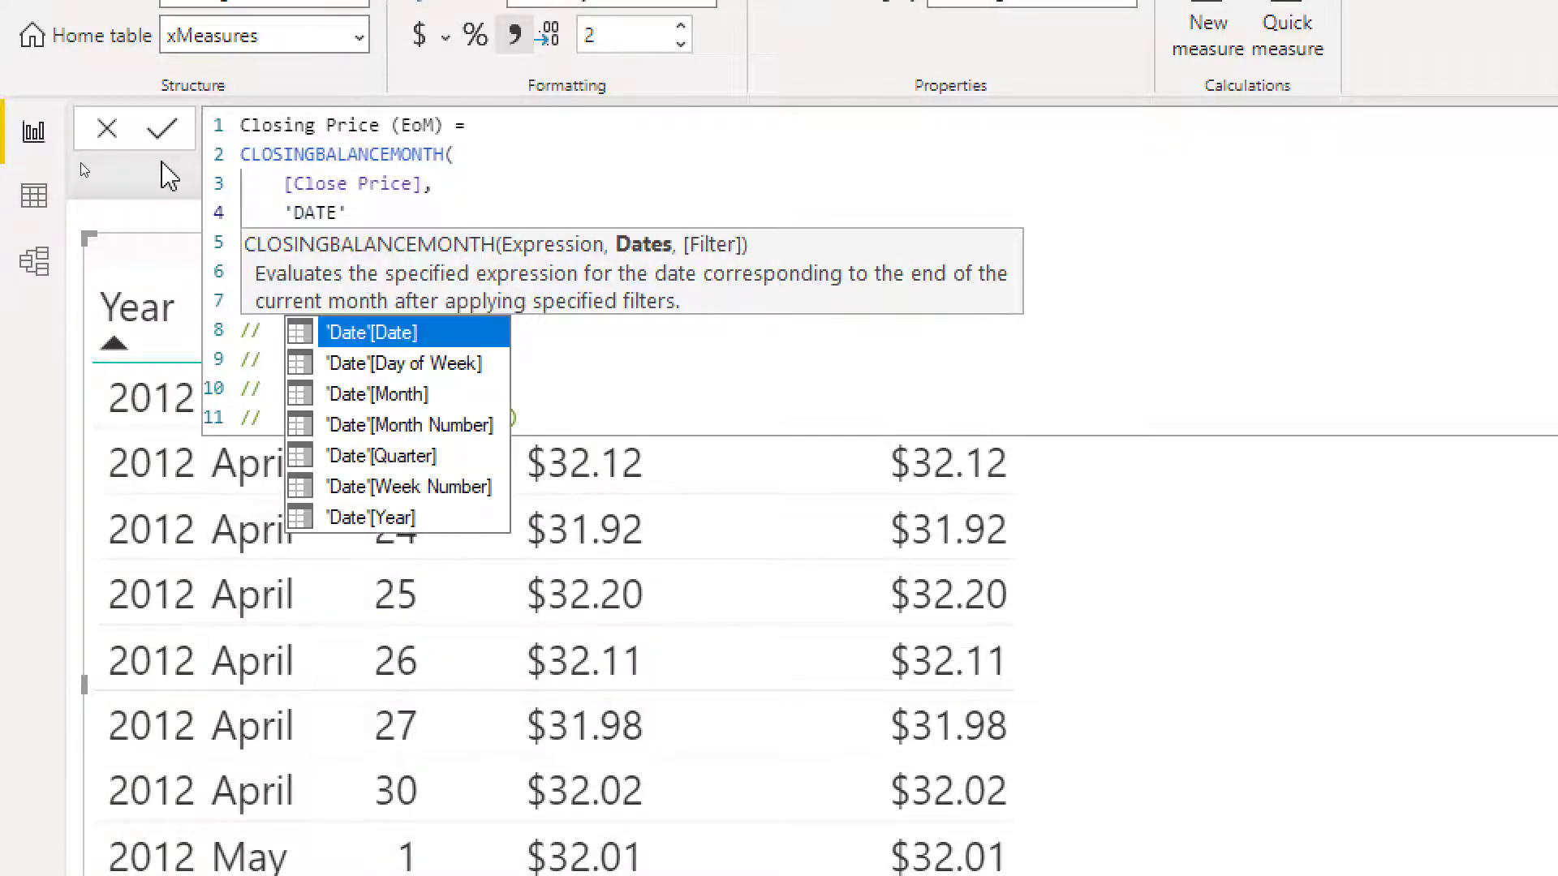
text([D)
key(Tab)
text())
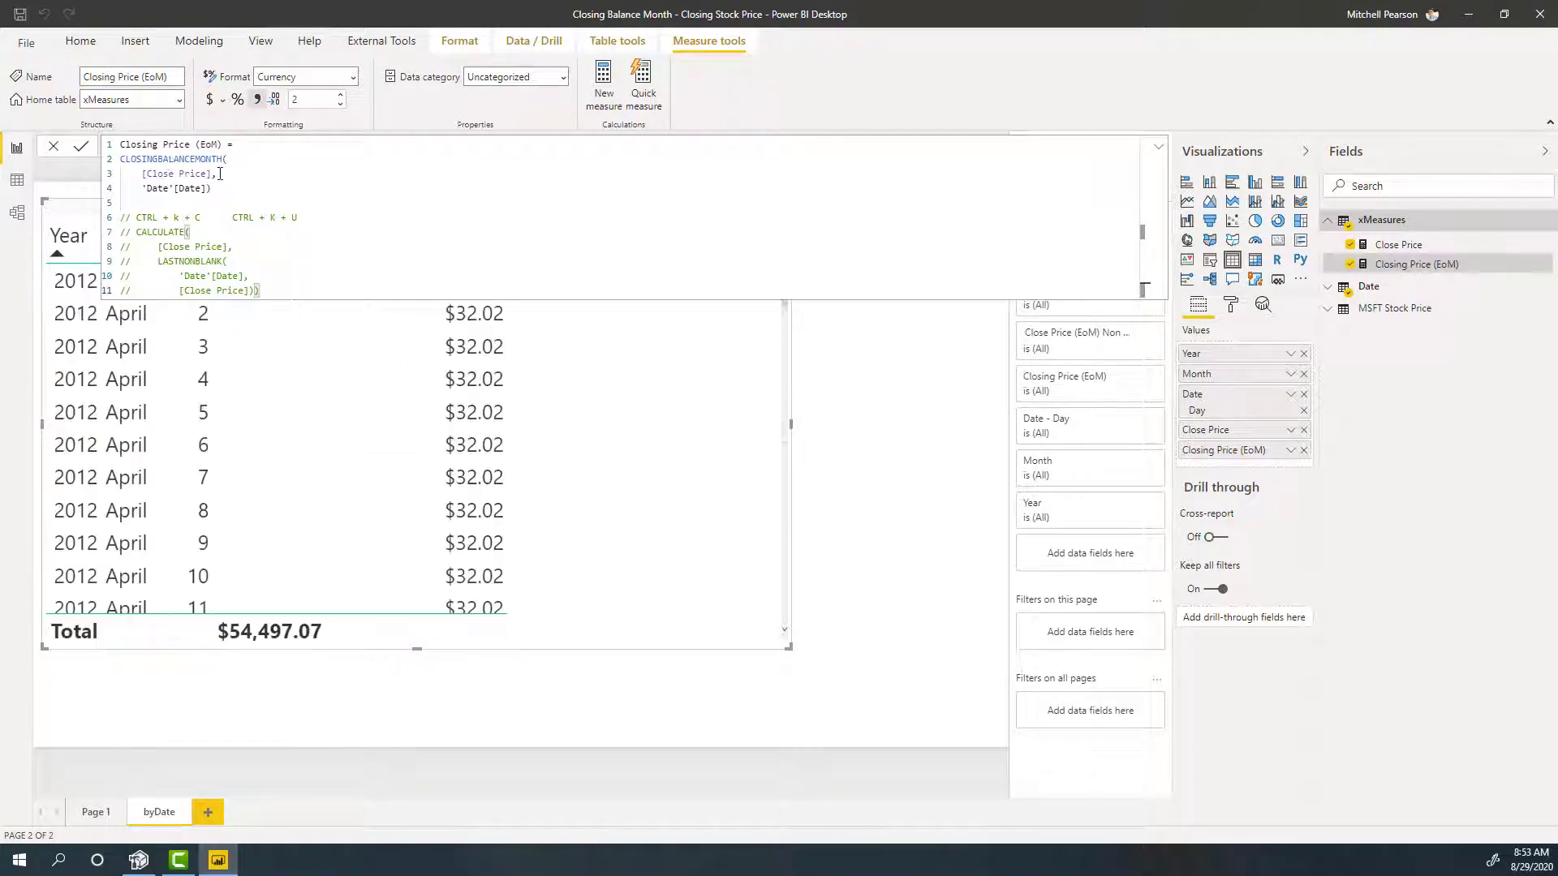
Collapse the formula editor back to a single line.
click(1158, 148)
click(1159, 151)
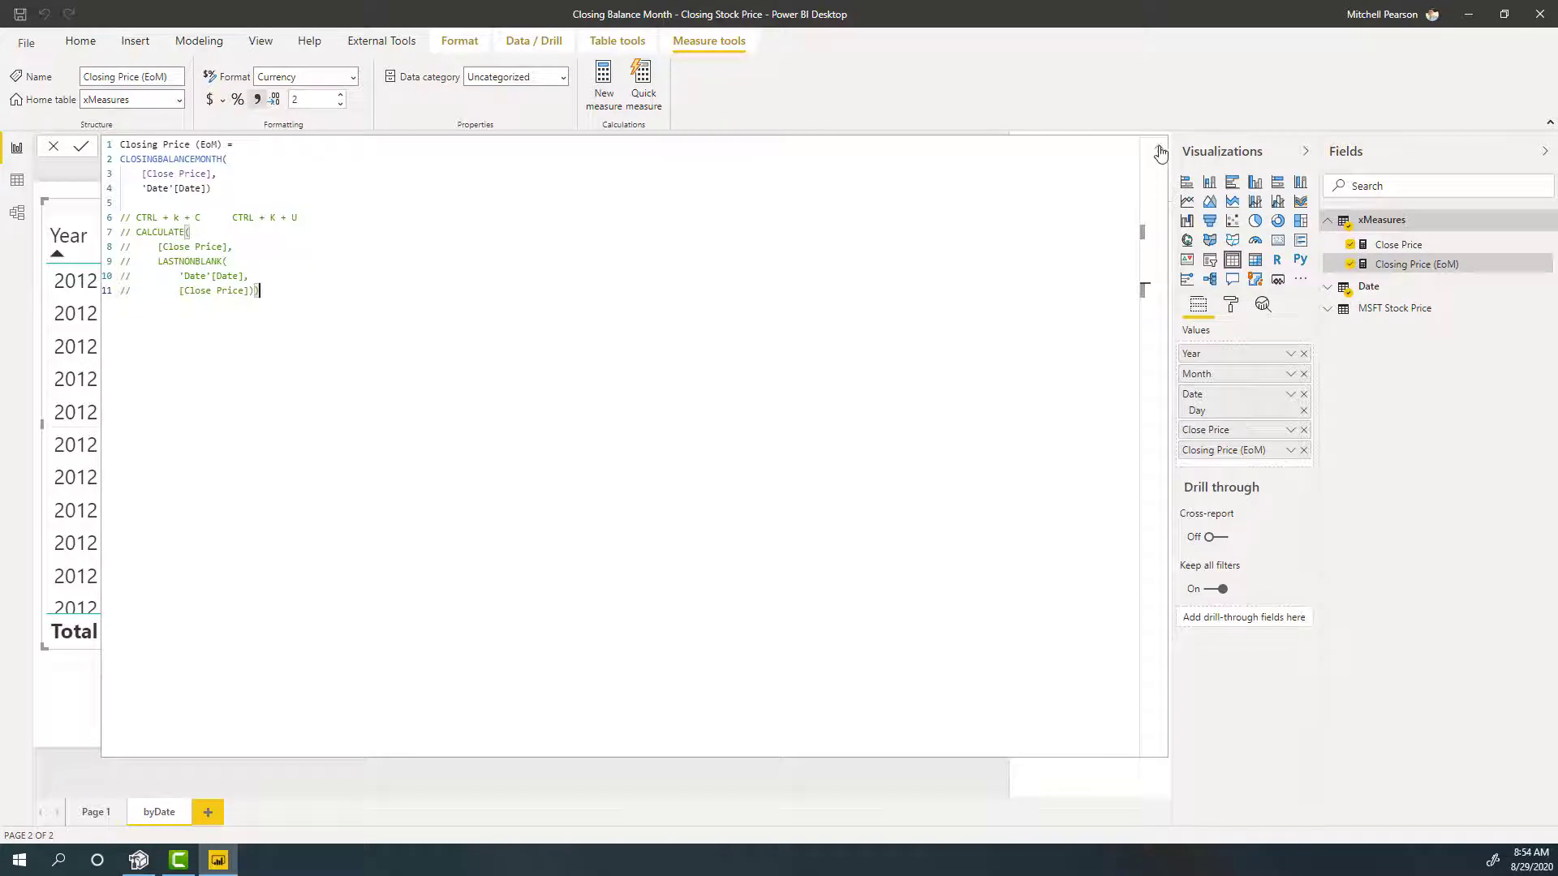
click(1157, 150)
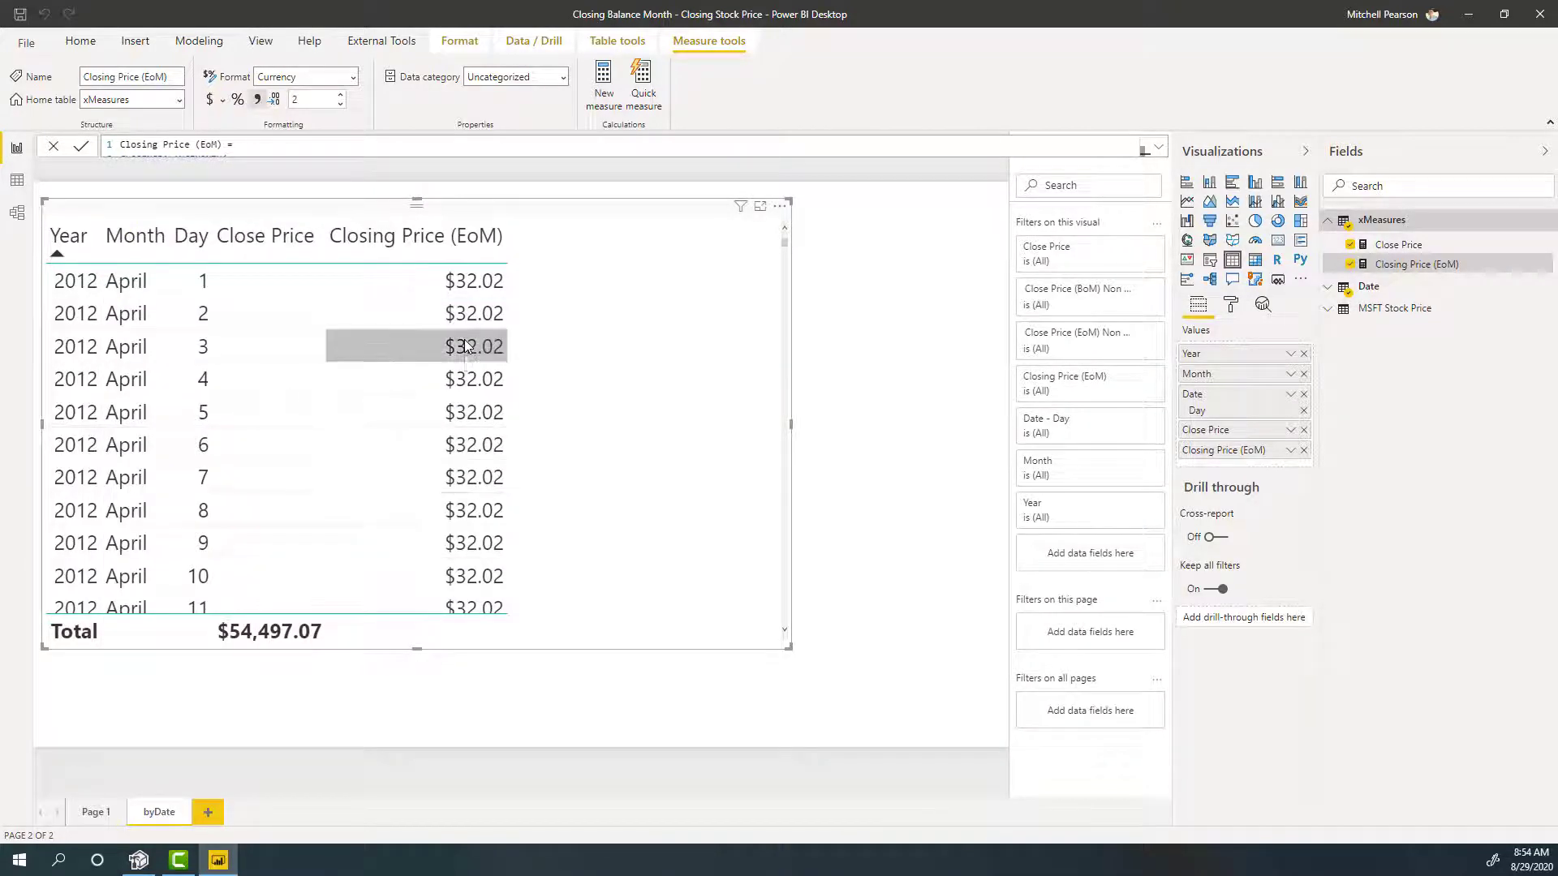
Scroll the daily table through May, June and July: May shows $29.19, early June is blank.
scroll(288, 294, down, 3)
scroll(289, 403, down, 6)
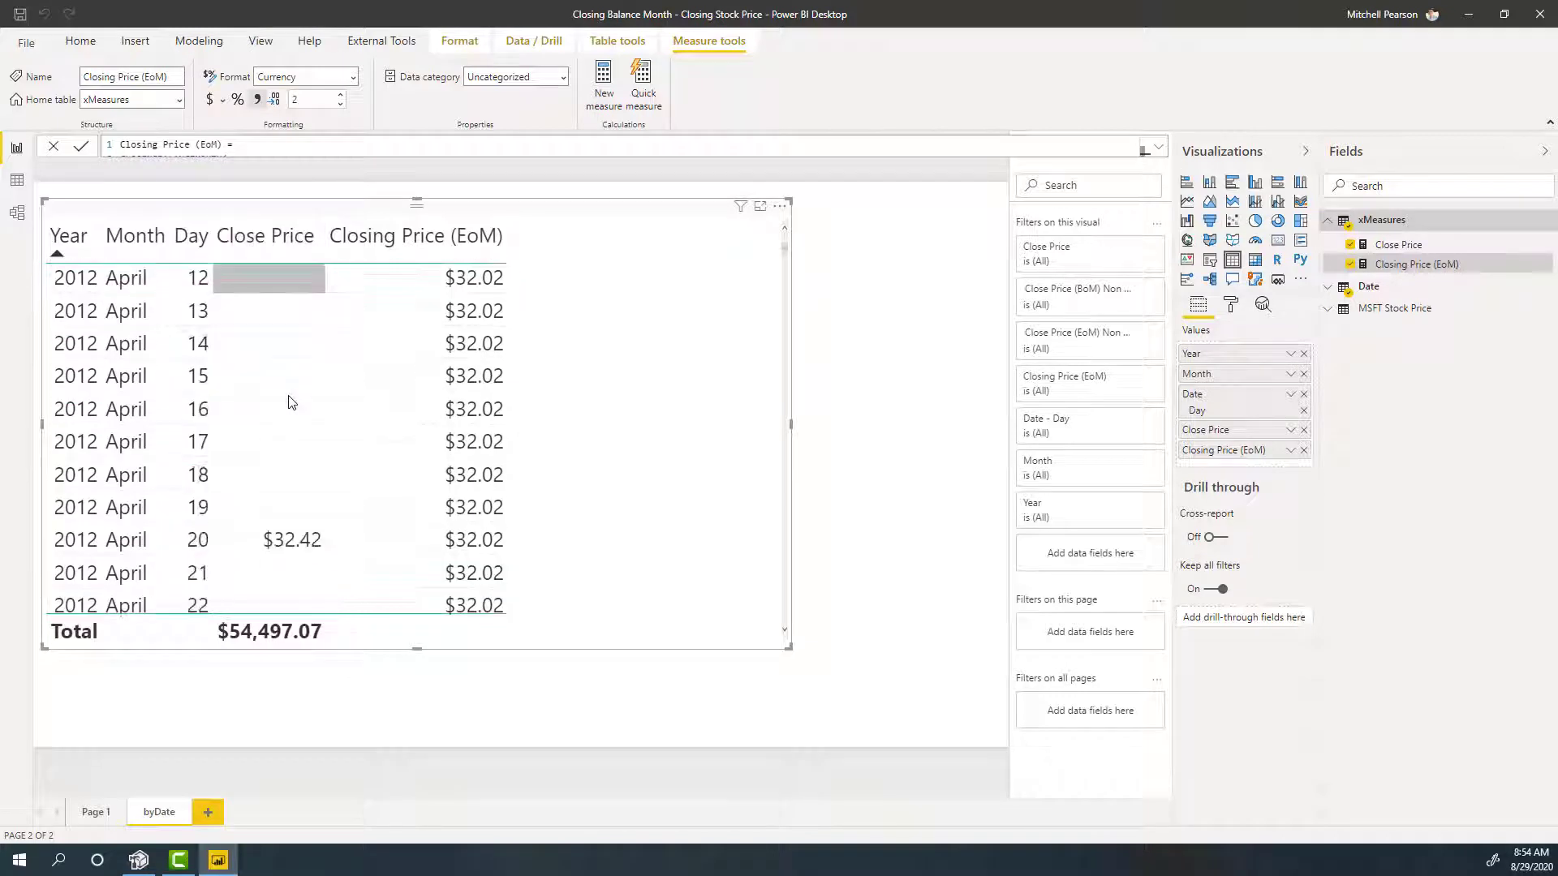
scroll(293, 408, down, 4)
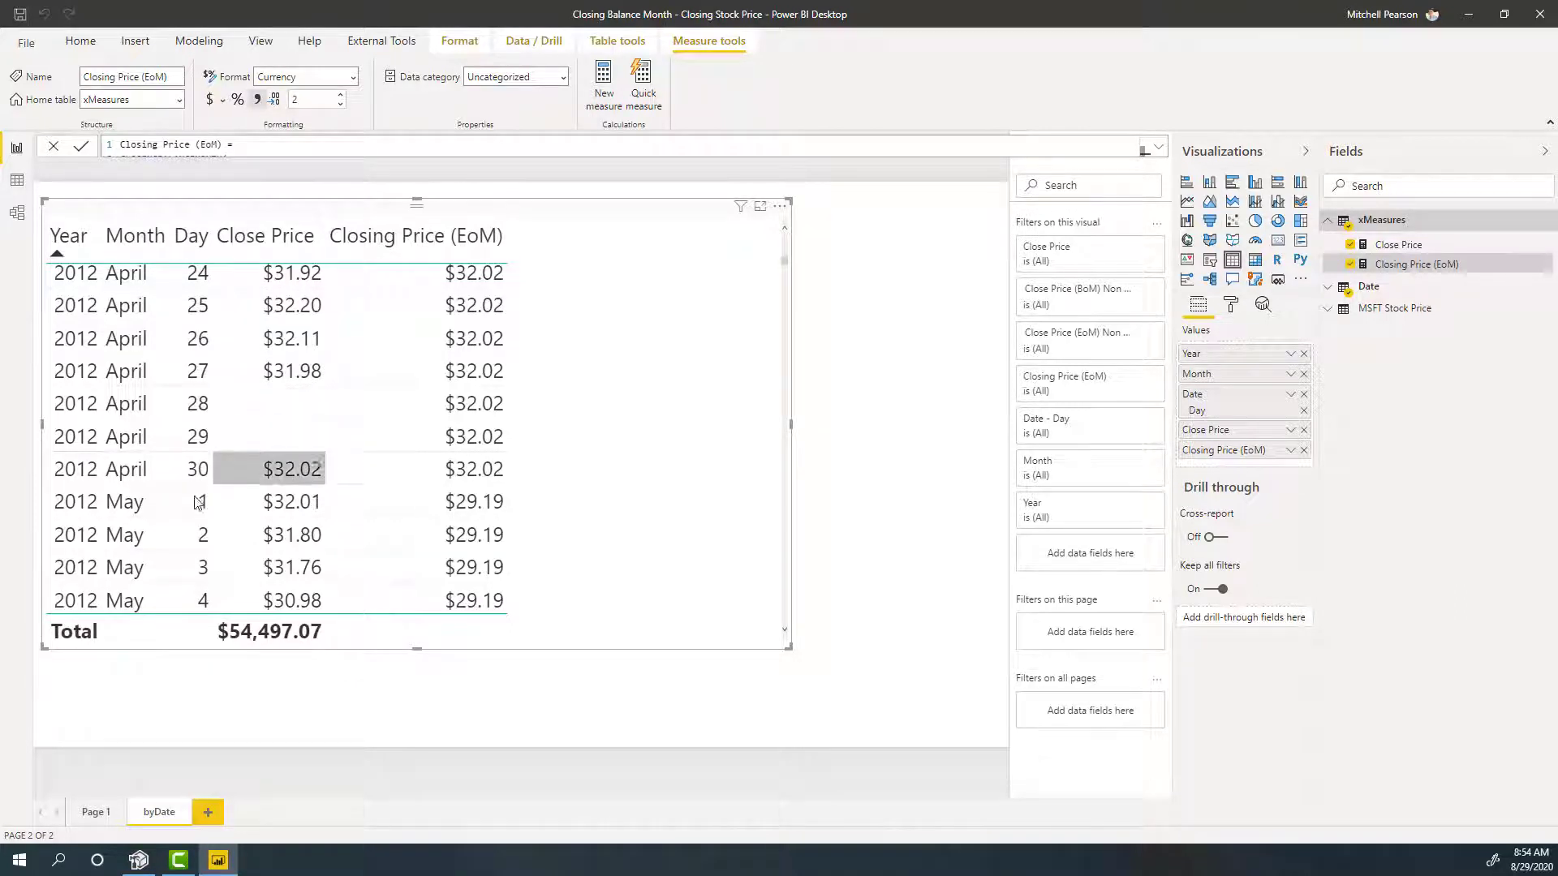
scroll(396, 513, down, 5)
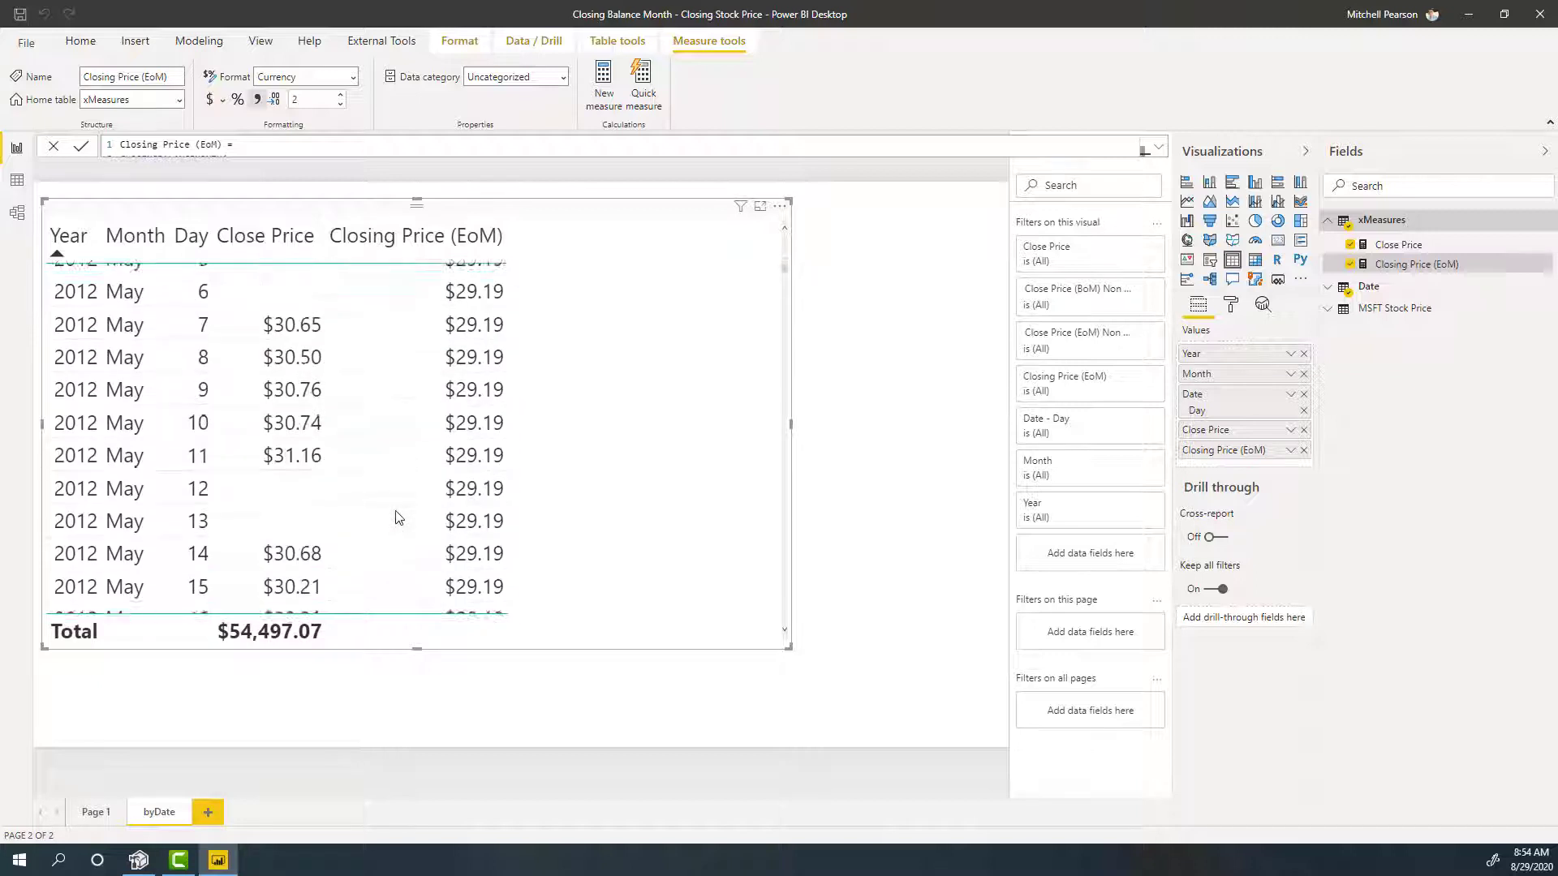
scroll(396, 520, down, 4)
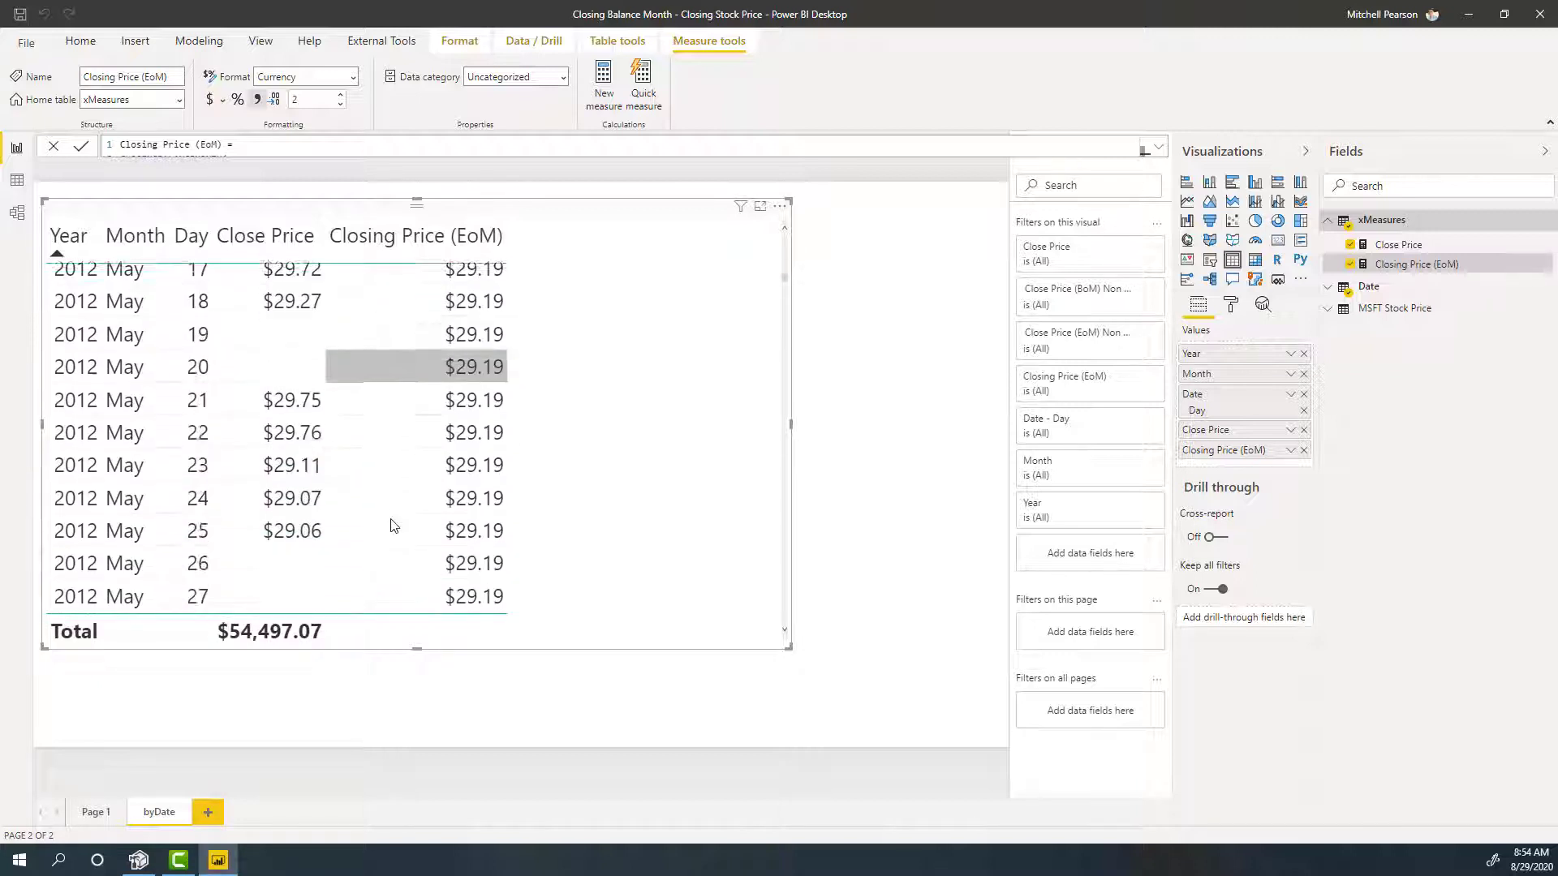
scroll(391, 525, down, 2)
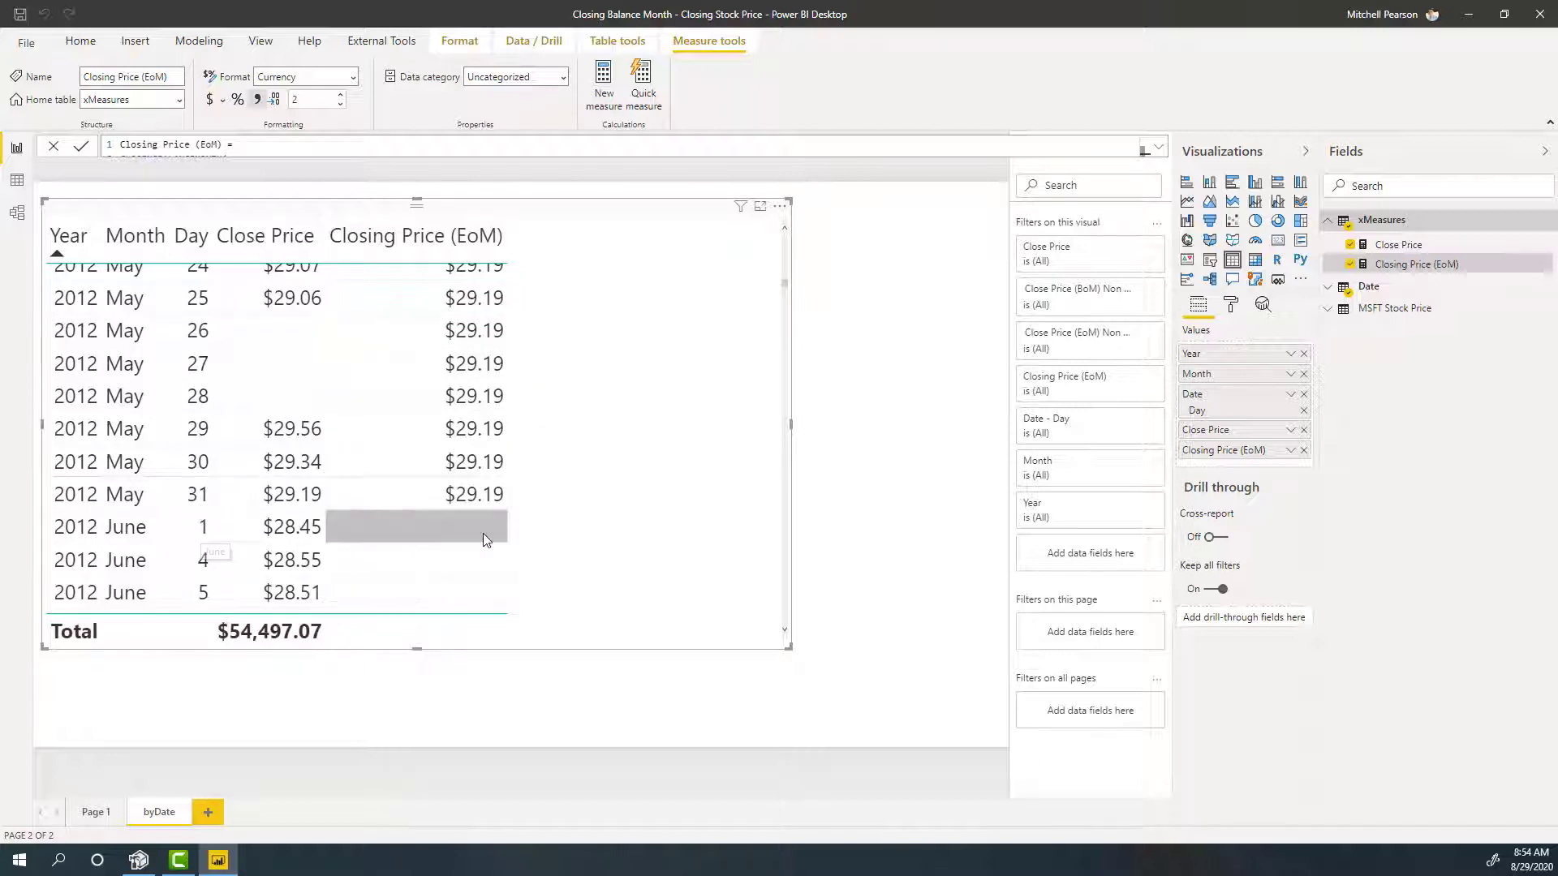
scroll(481, 566, down, 3)
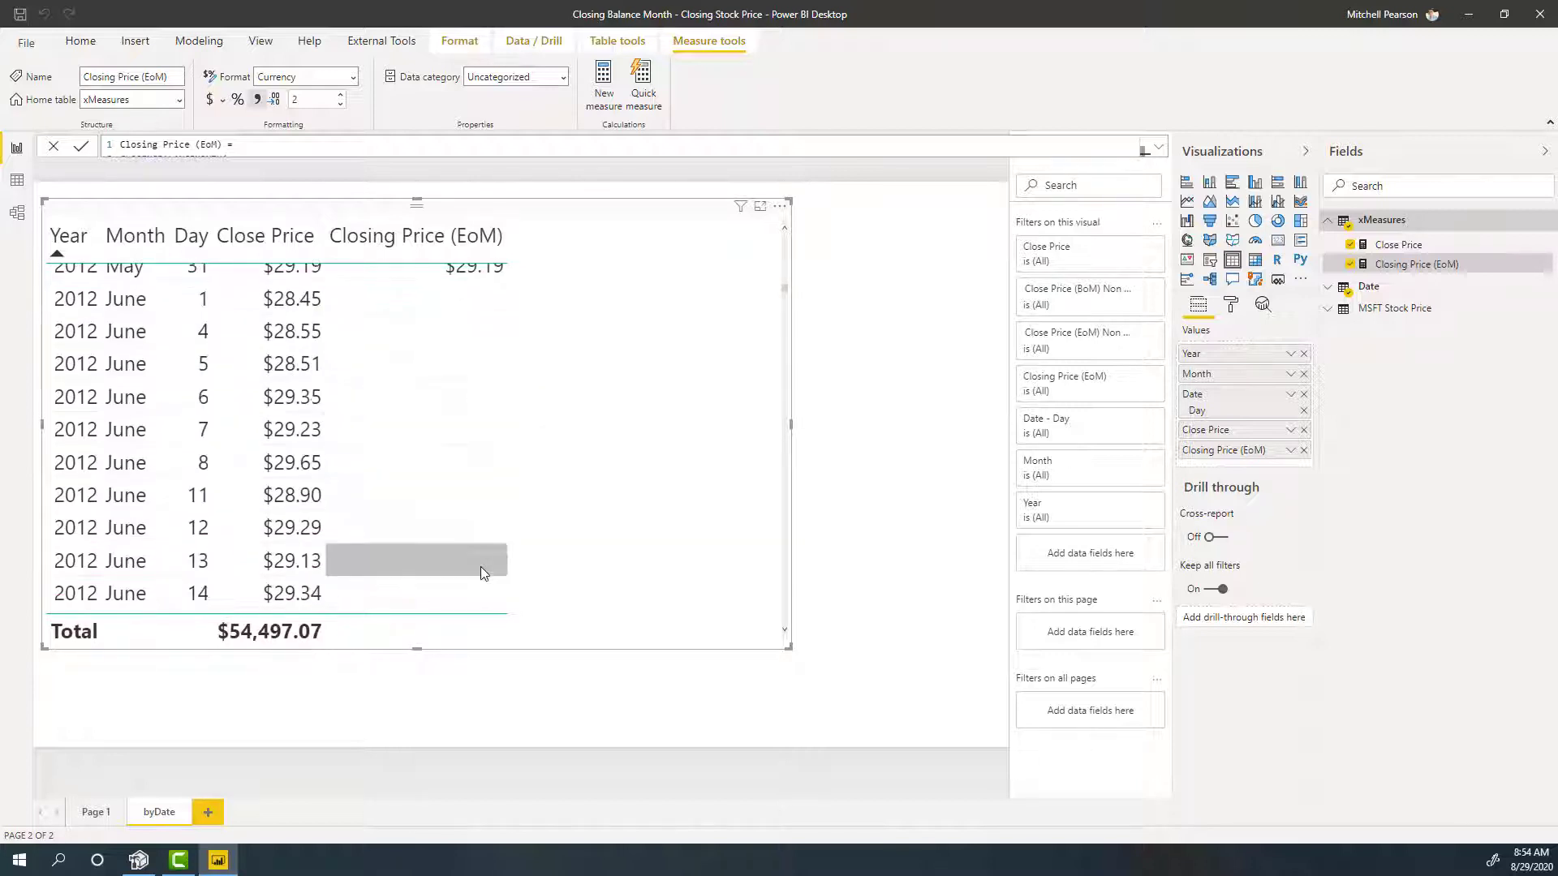
scroll(480, 566, up, 1)
scroll(480, 568, up, 2)
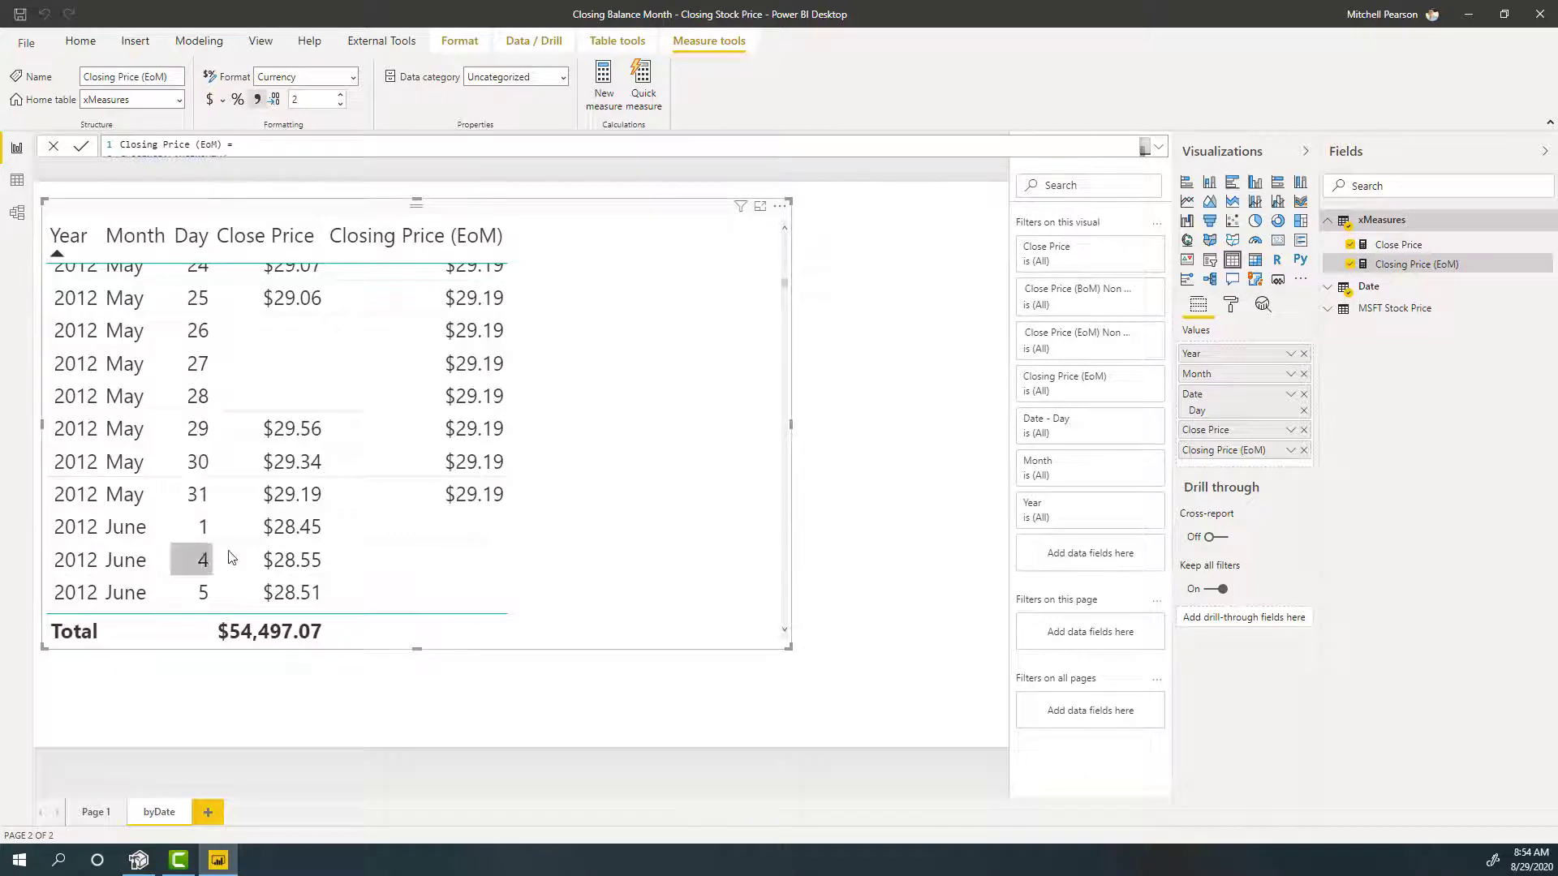
scroll(268, 582, down, 3)
scroll(267, 582, down, 2)
scroll(154, 588, down, 4)
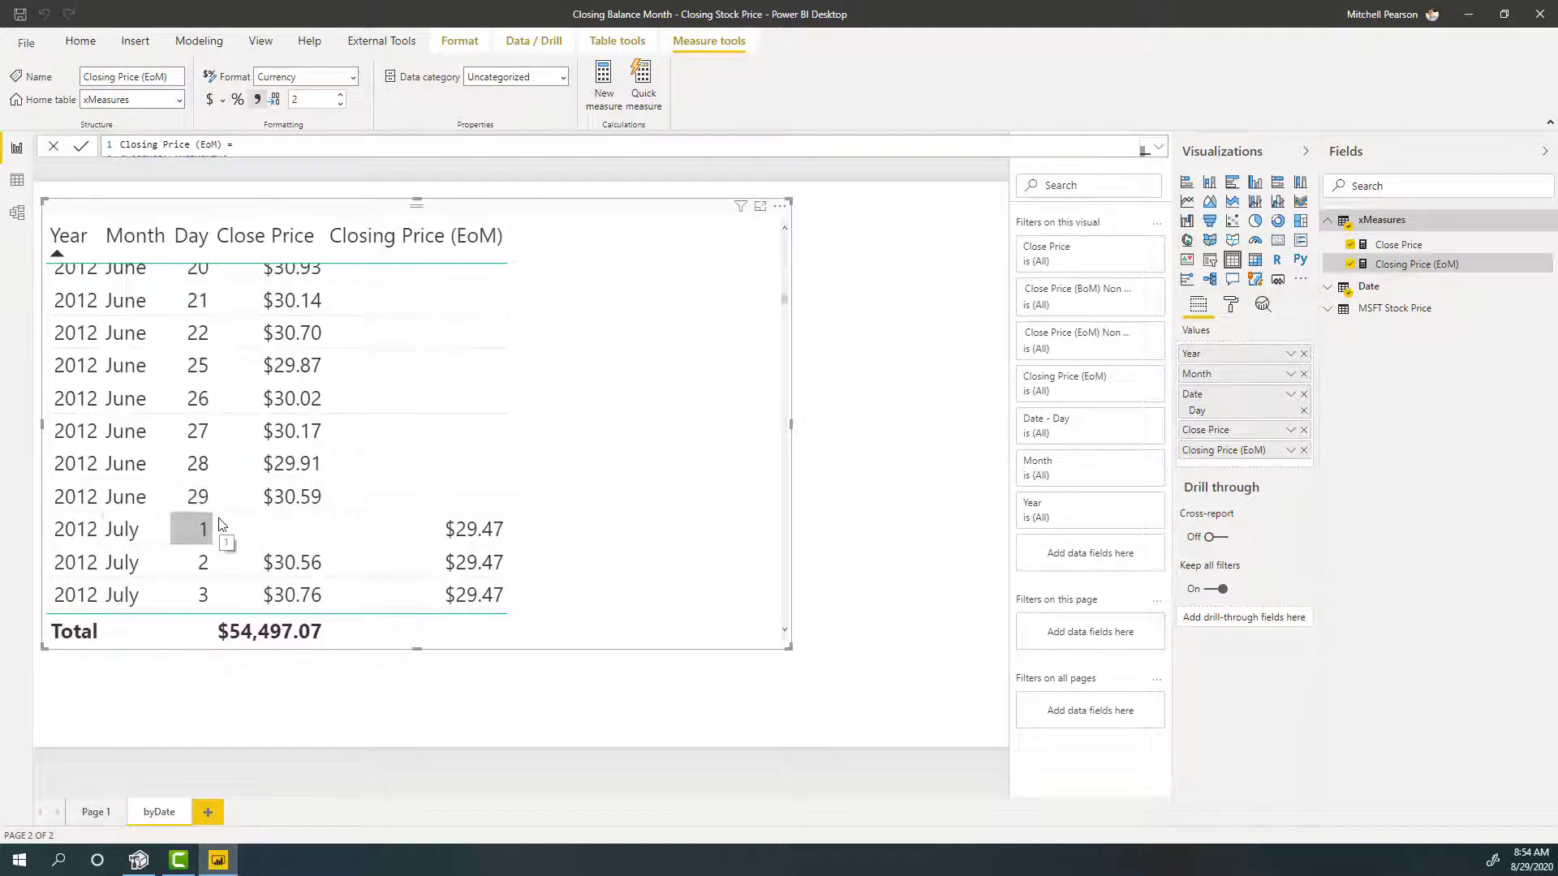
scroll(451, 485, up, 1)
scroll(452, 487, up, 7)
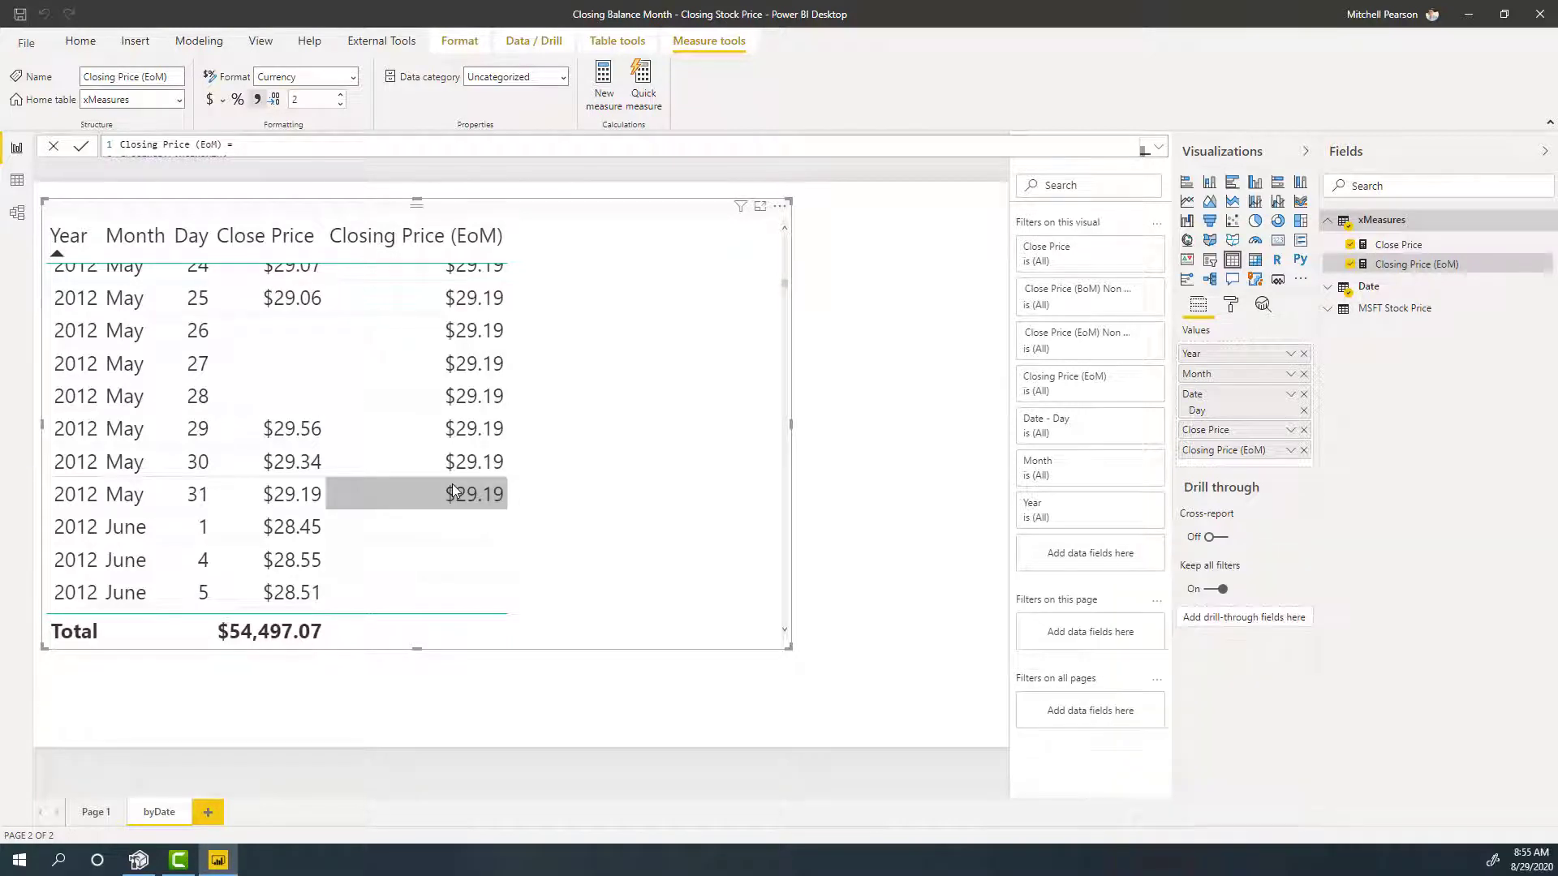
Expand the formula and delete the CLOSINGBALANCEMONTH expression.
click(1161, 151)
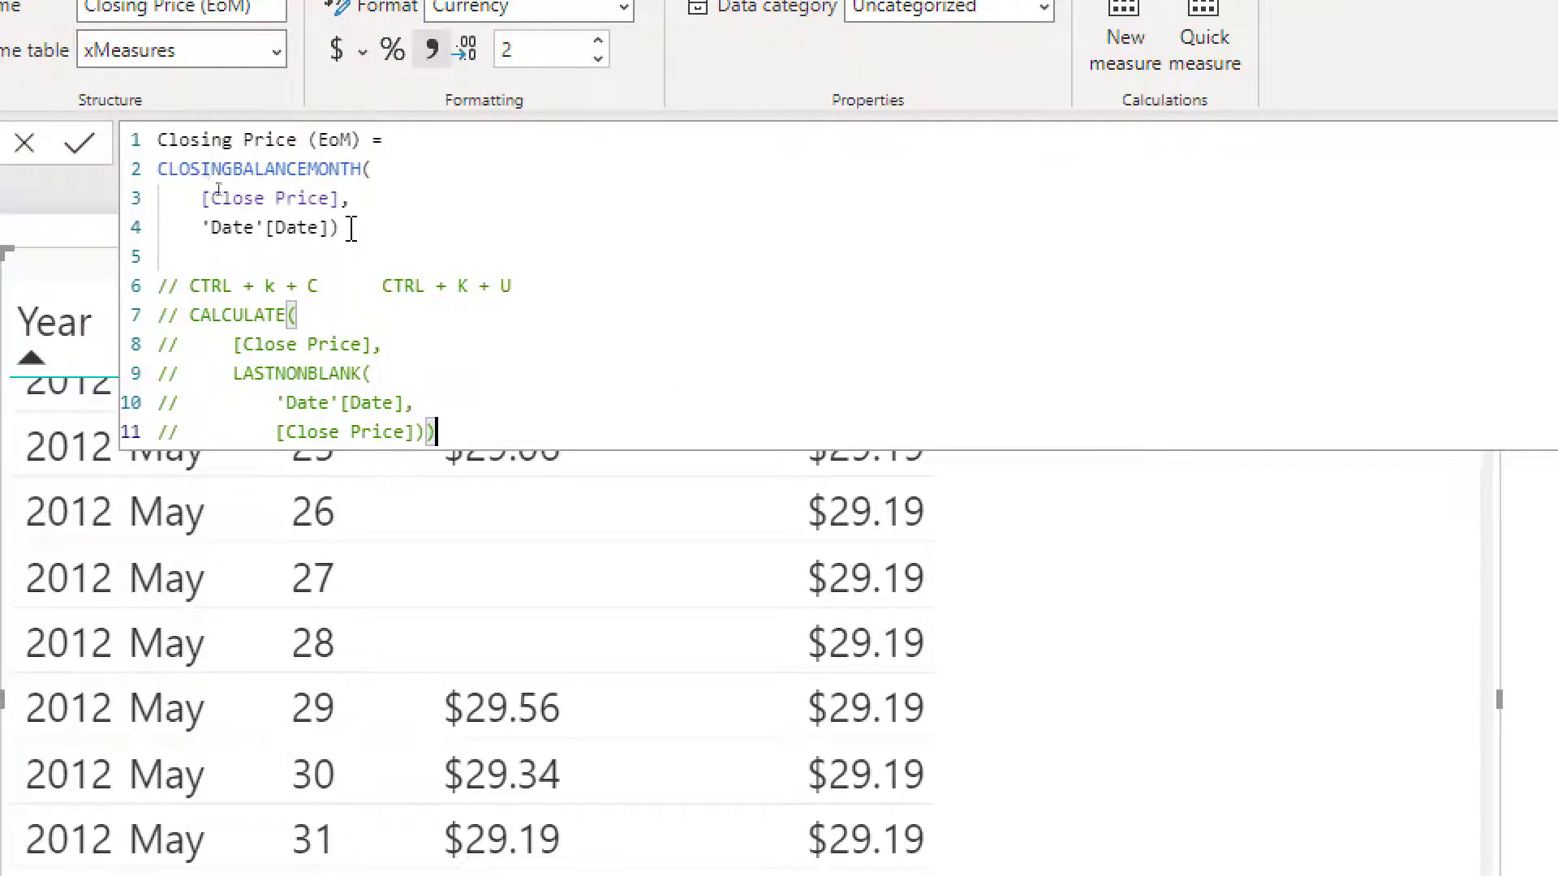
drag(350, 228, 154, 172)
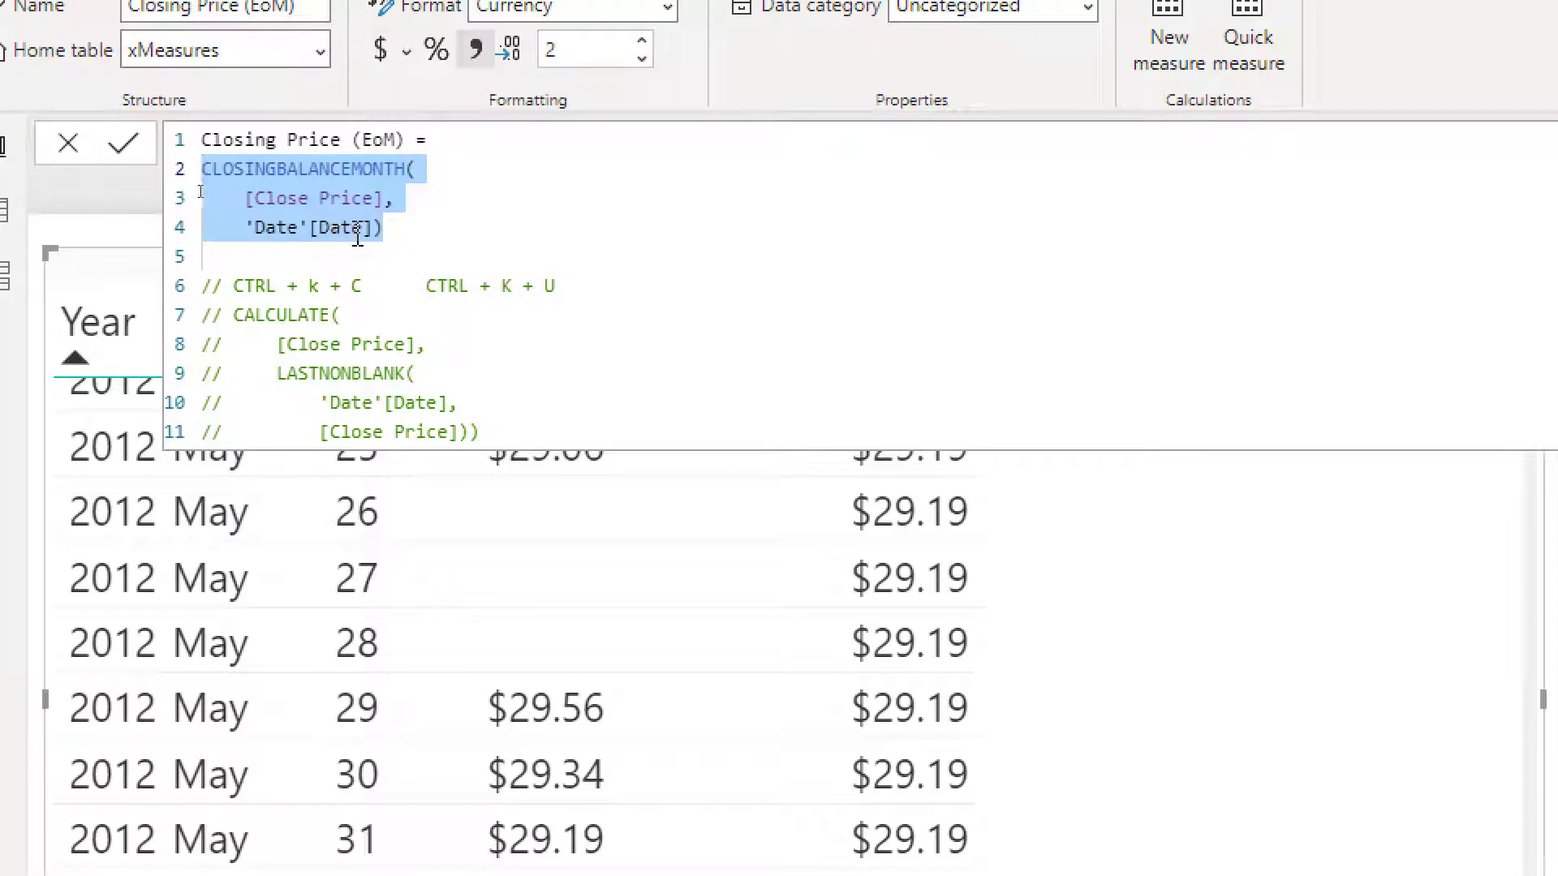
key(Delete)
key(Delete)
key(Delete)
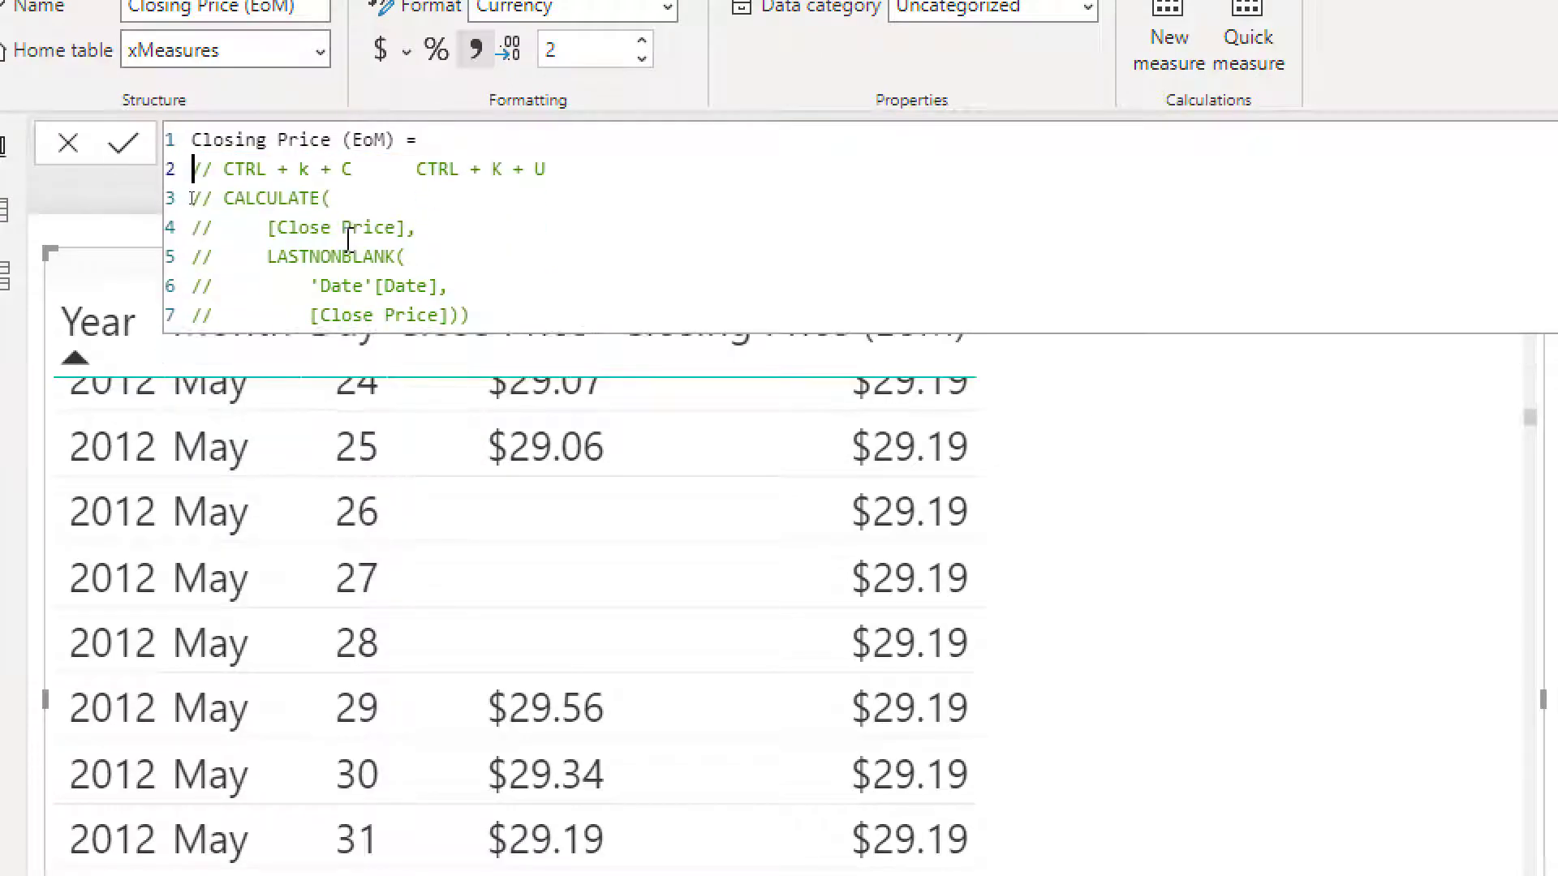
Uncomment the CALCULATE/LASTNONBLANK lines and delete the shortcut note line.
shift+click(533, 316)
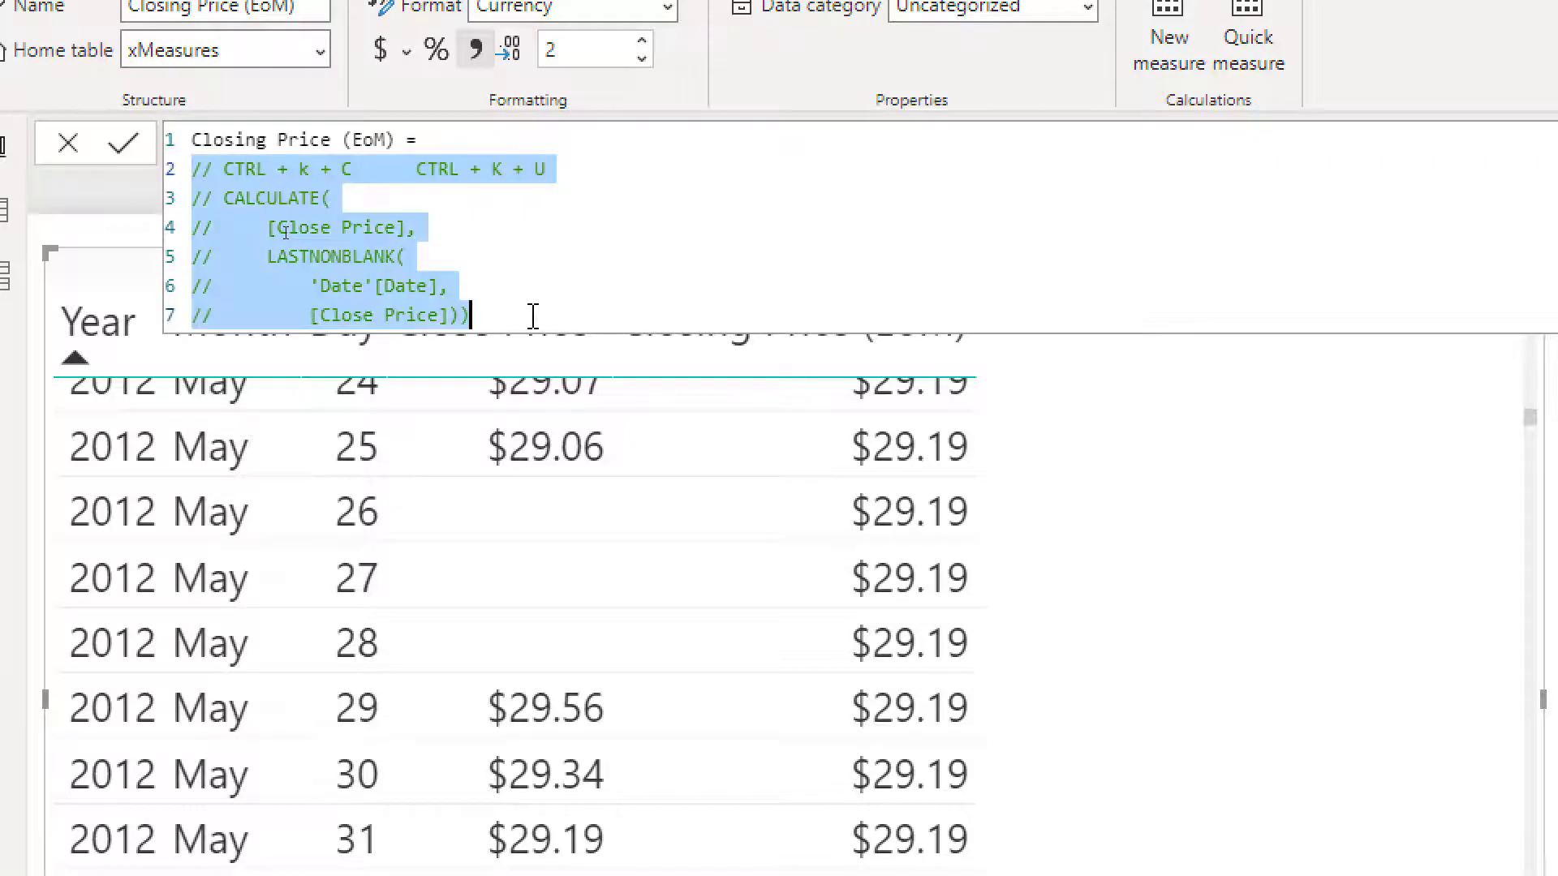
key(ctrl+k)
key(ctrl+u)
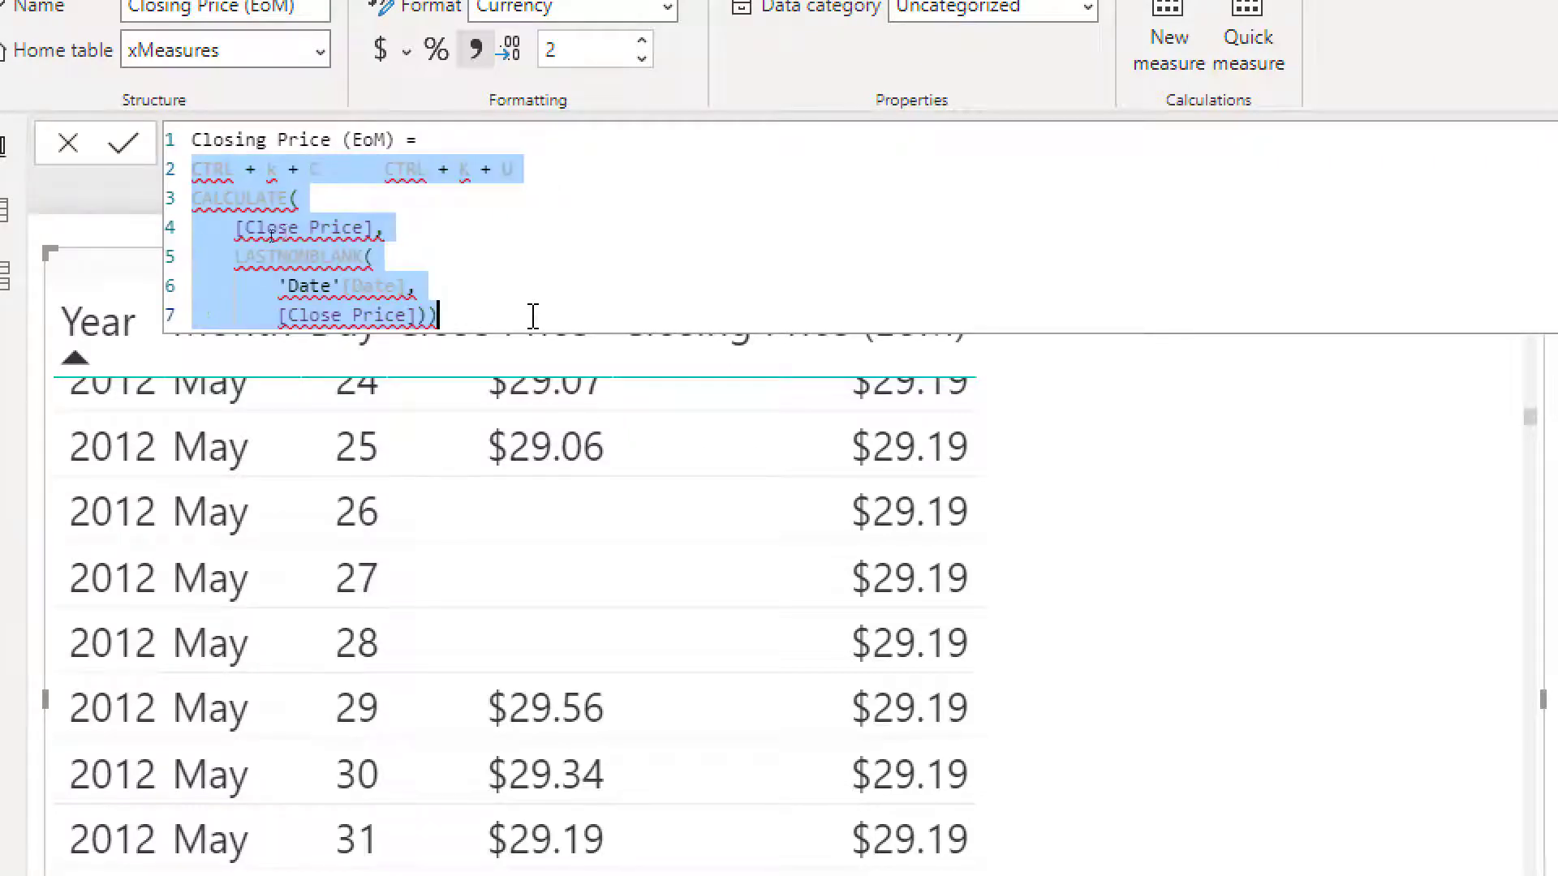
click(542, 170)
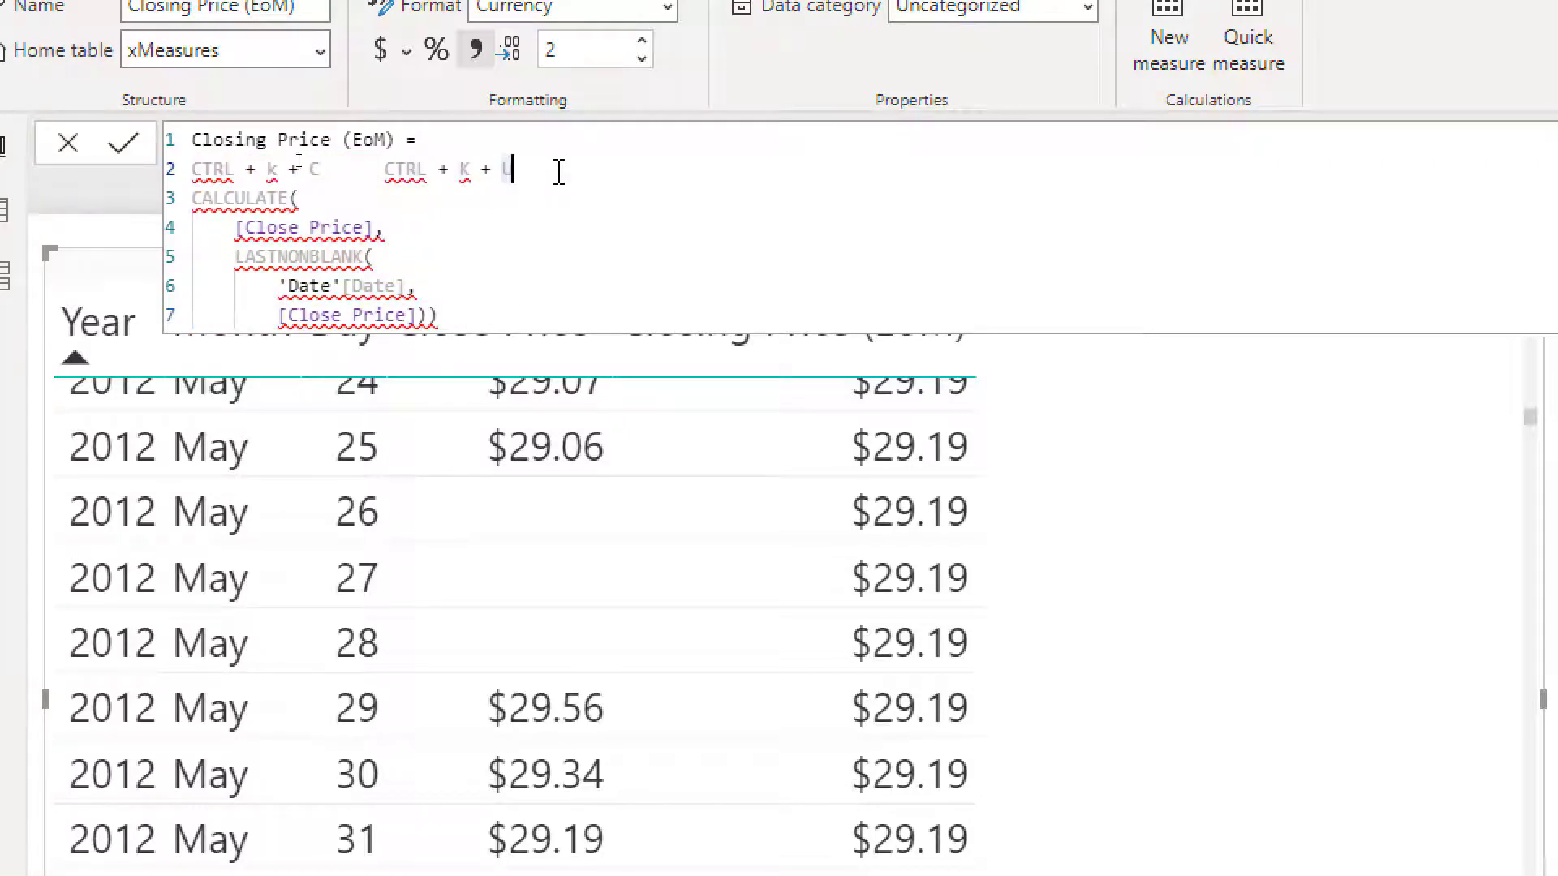
key(shift+Home)
key(BackSpace)
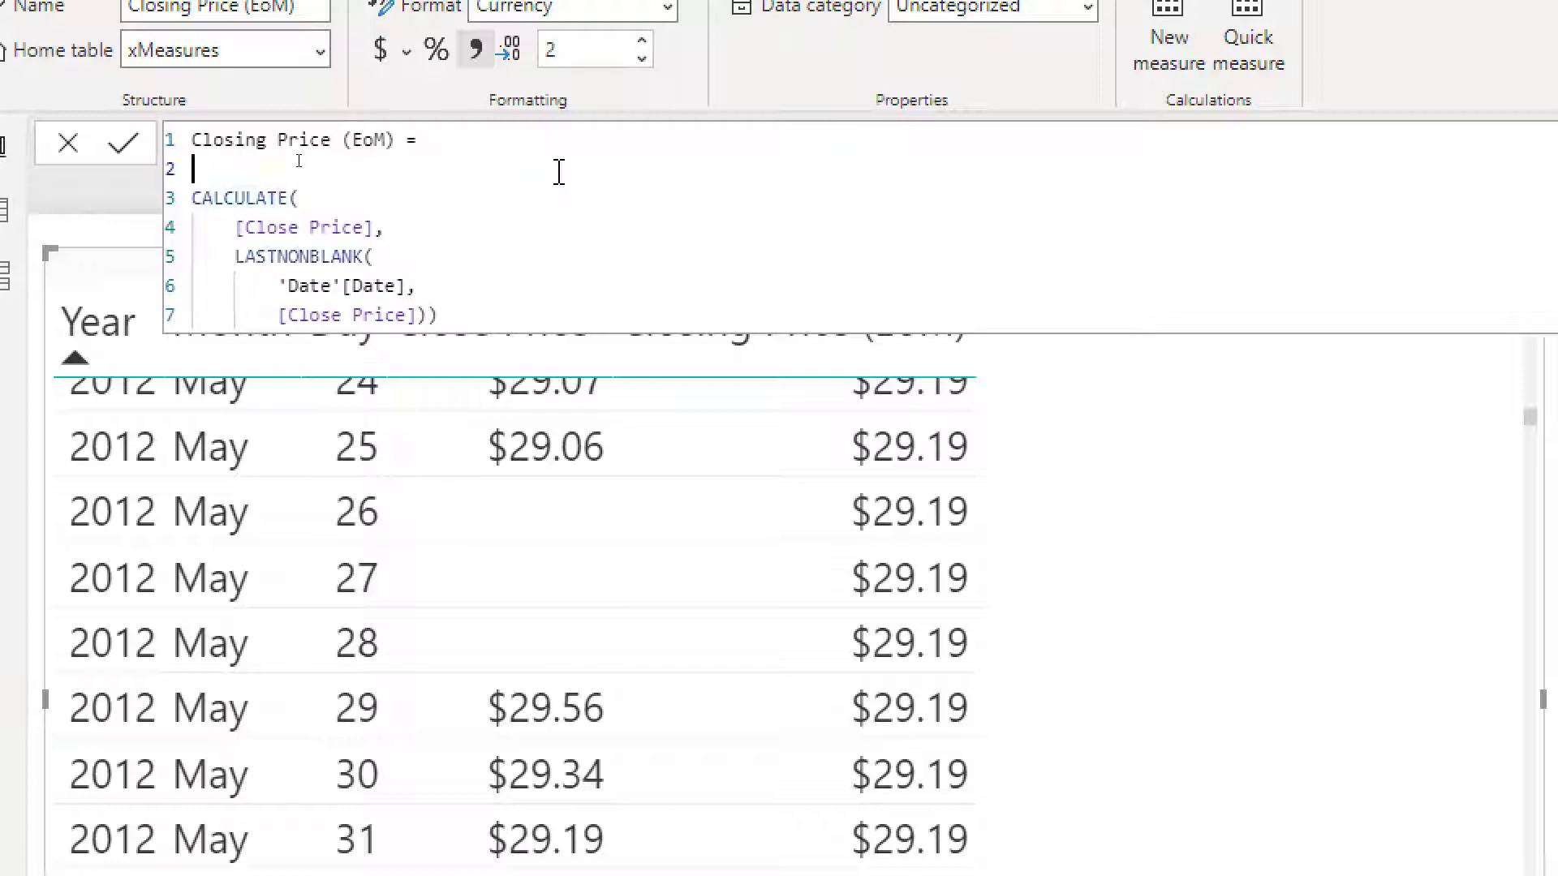
key(BackSpace)
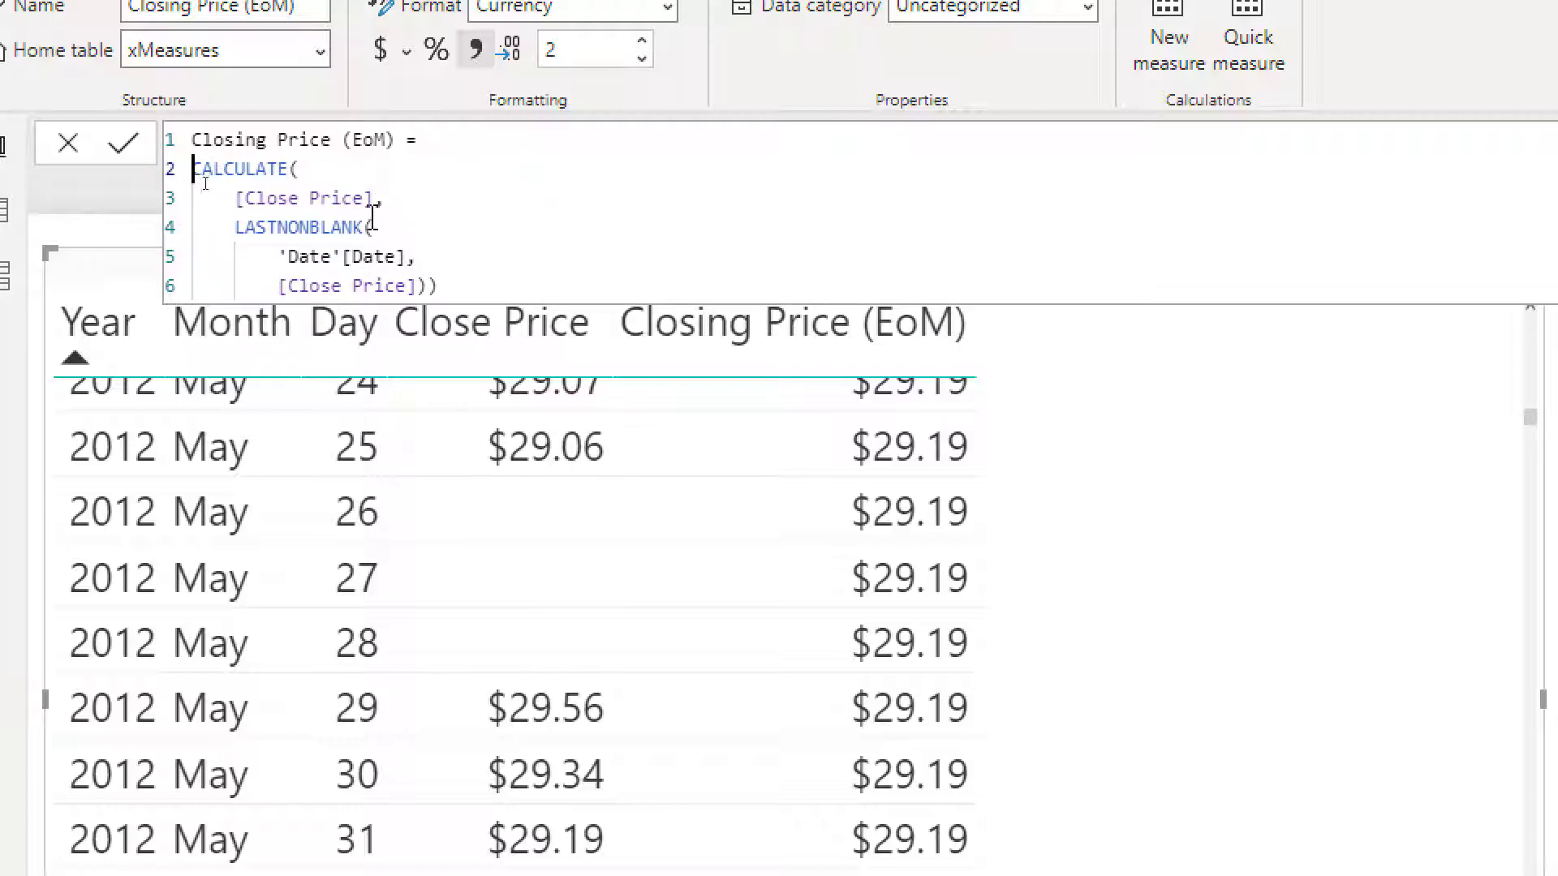
drag(279, 257, 409, 269)
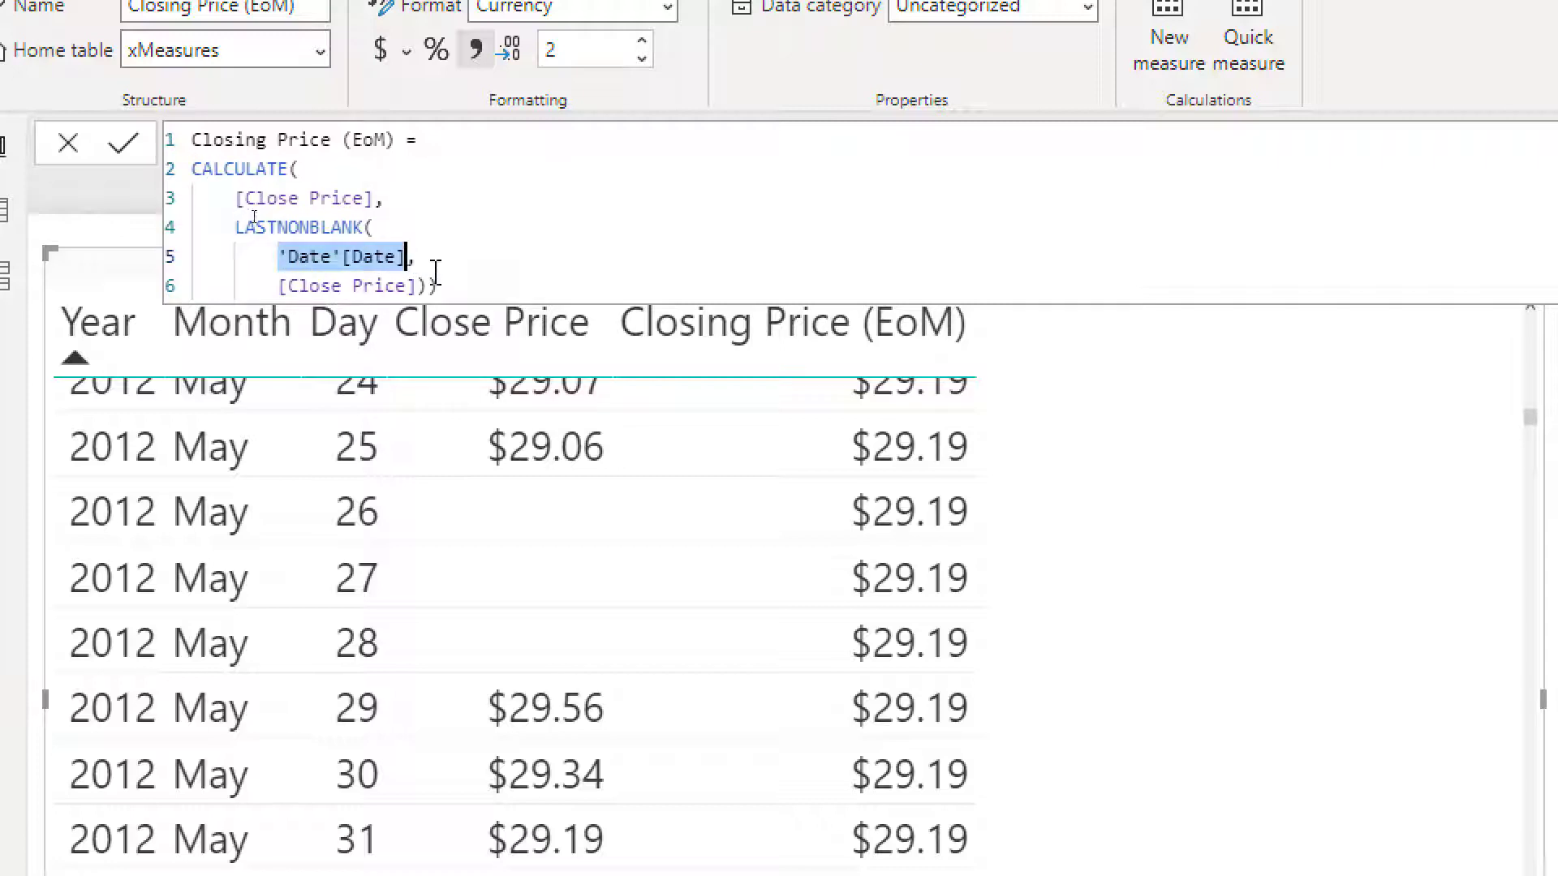
Replace LASTNONBLANK's 'Date'[Date] argument with PARALLELPERIOD( on a new line.
key(BackSpace)
key(Escape)
key(shift+Return)
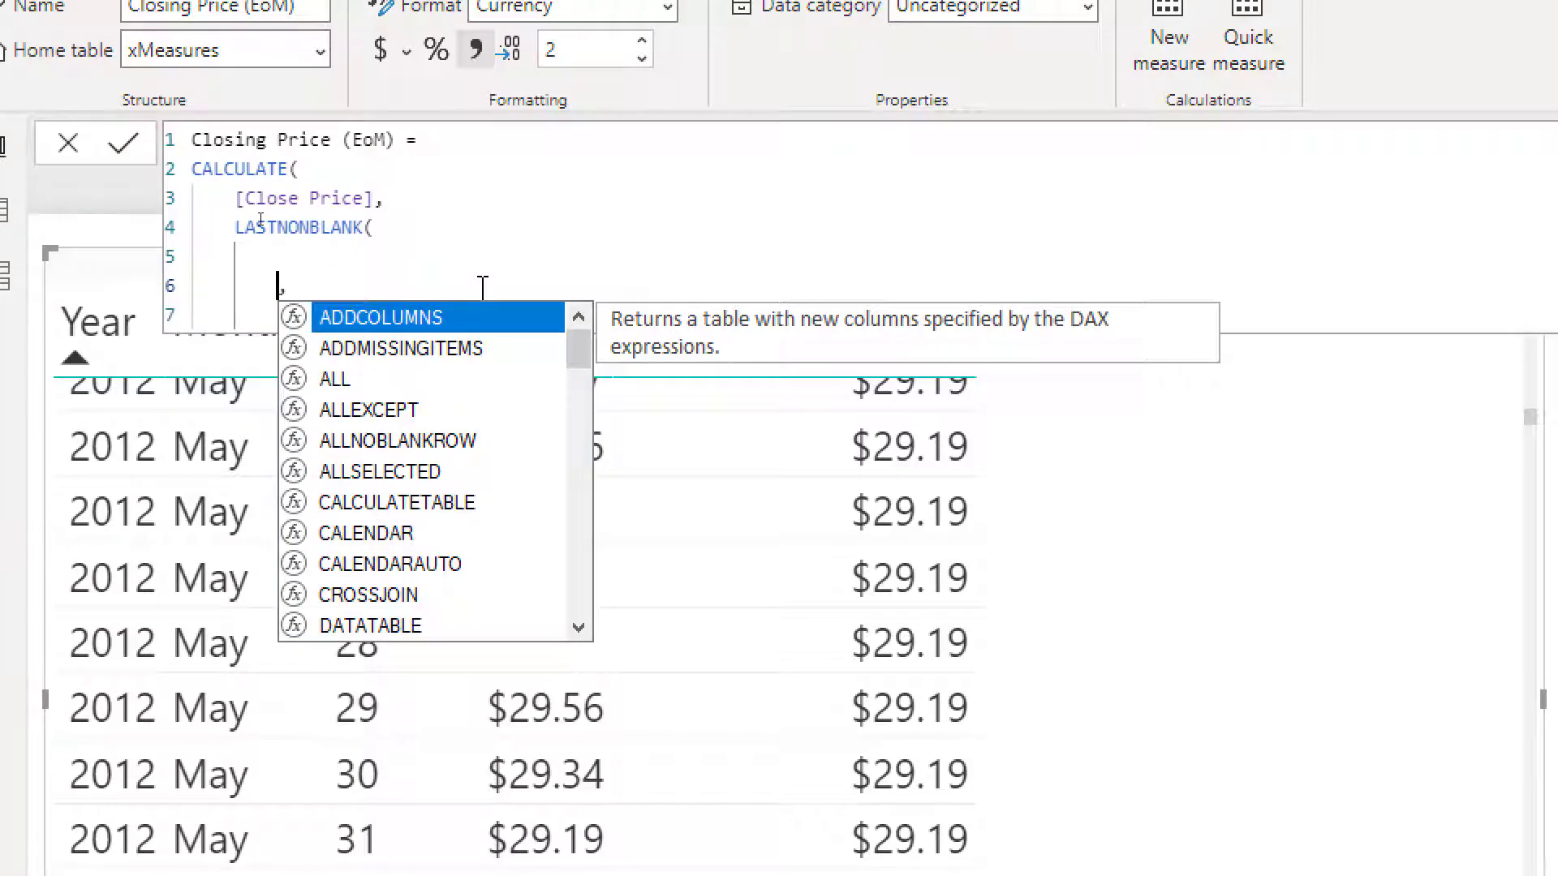
click(421, 254)
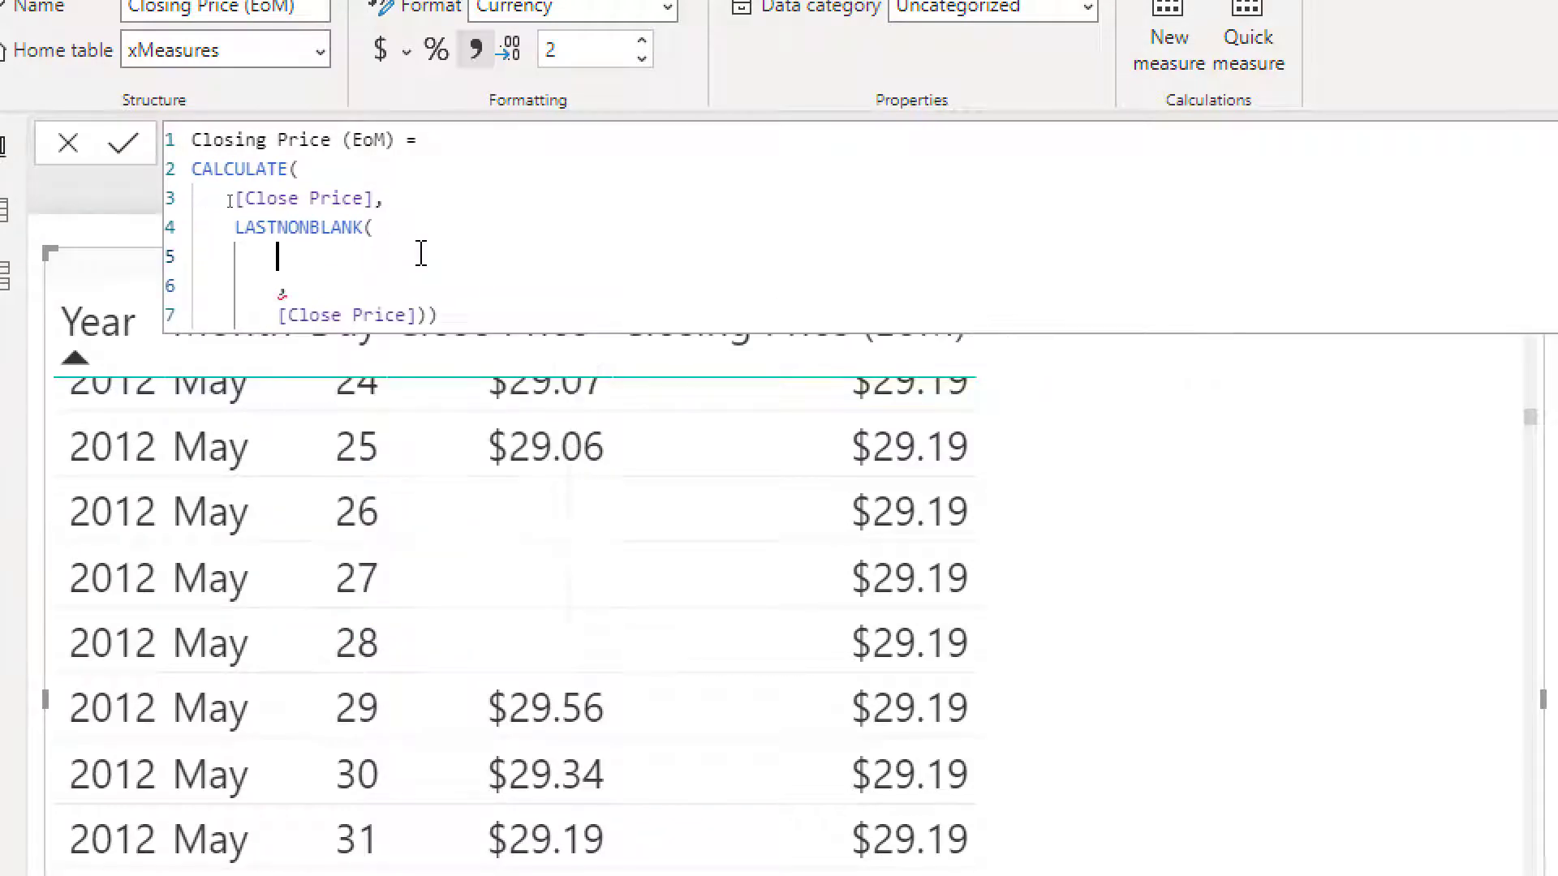
text(PARR)
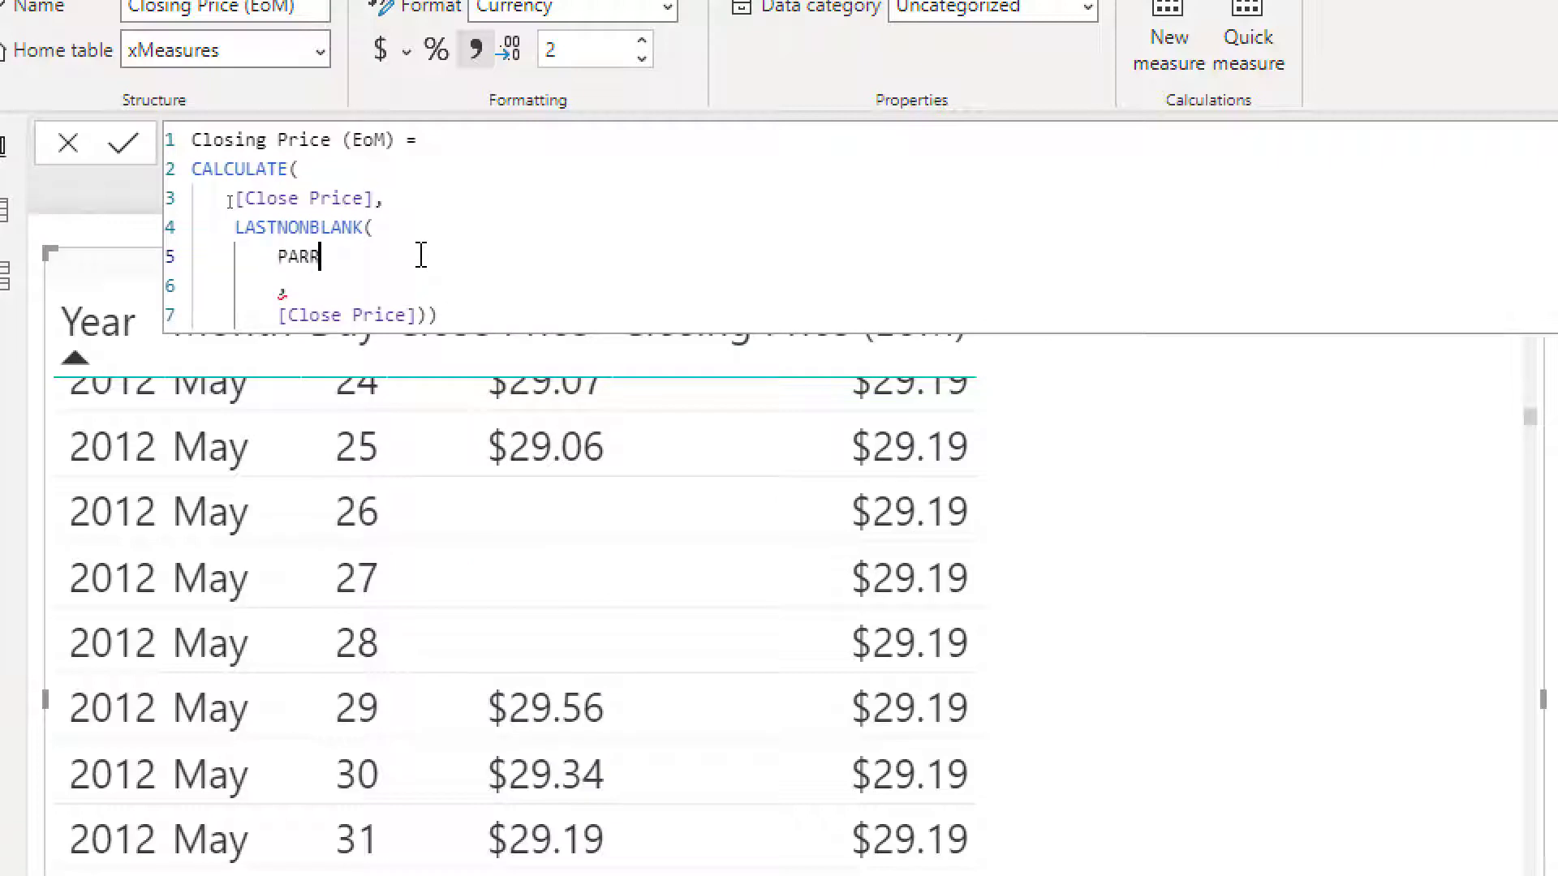
text(ELP)
key(BackSpace)
key(BackSpace)
key(BackSpace)
key(BackSpace)
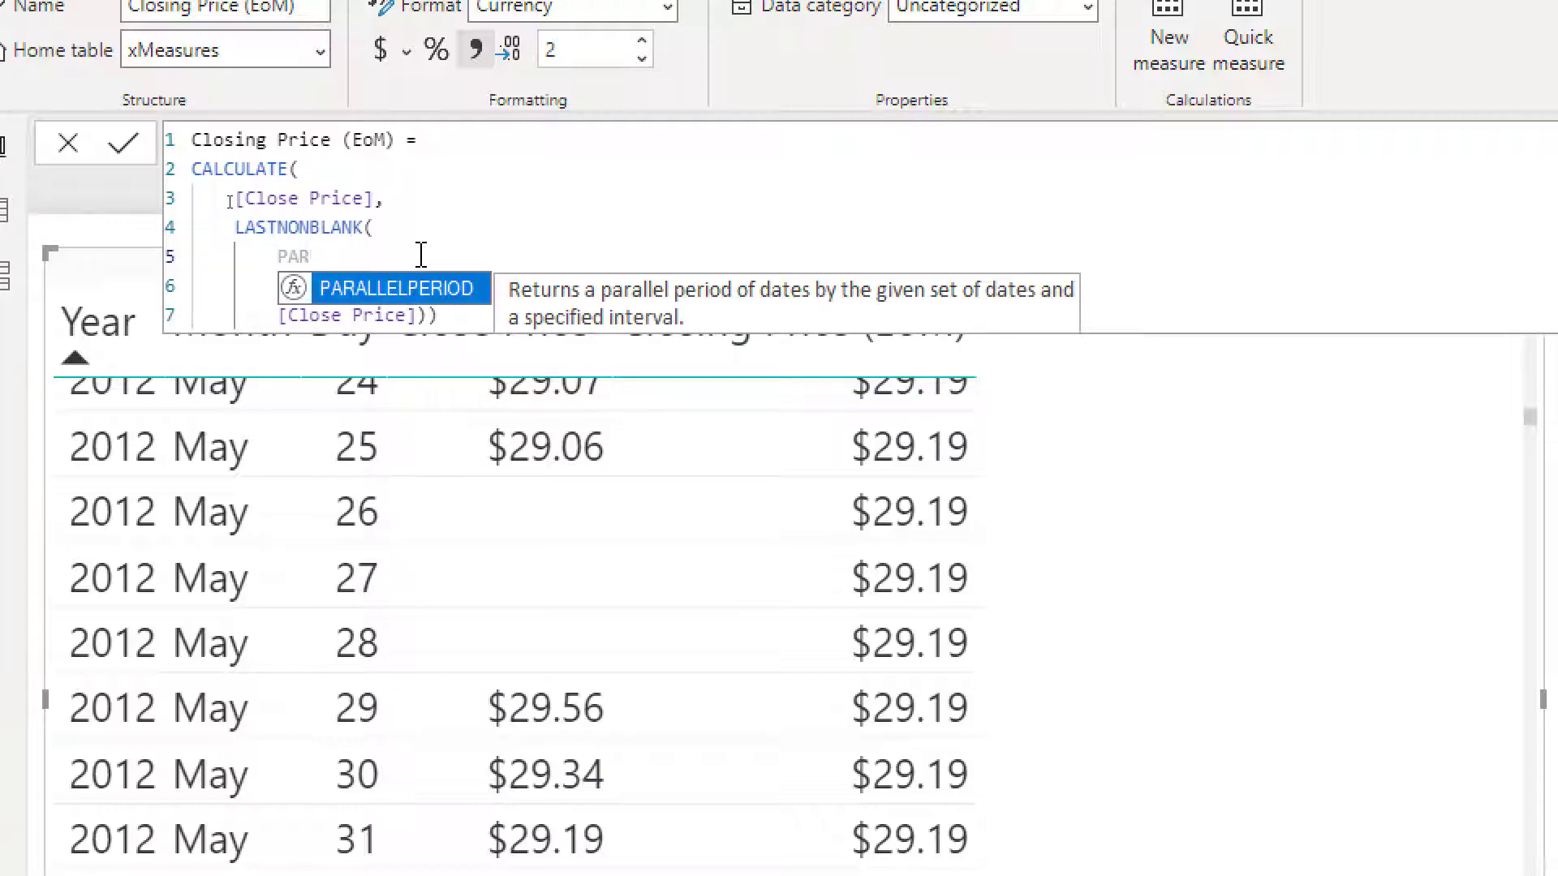
key(Tab)
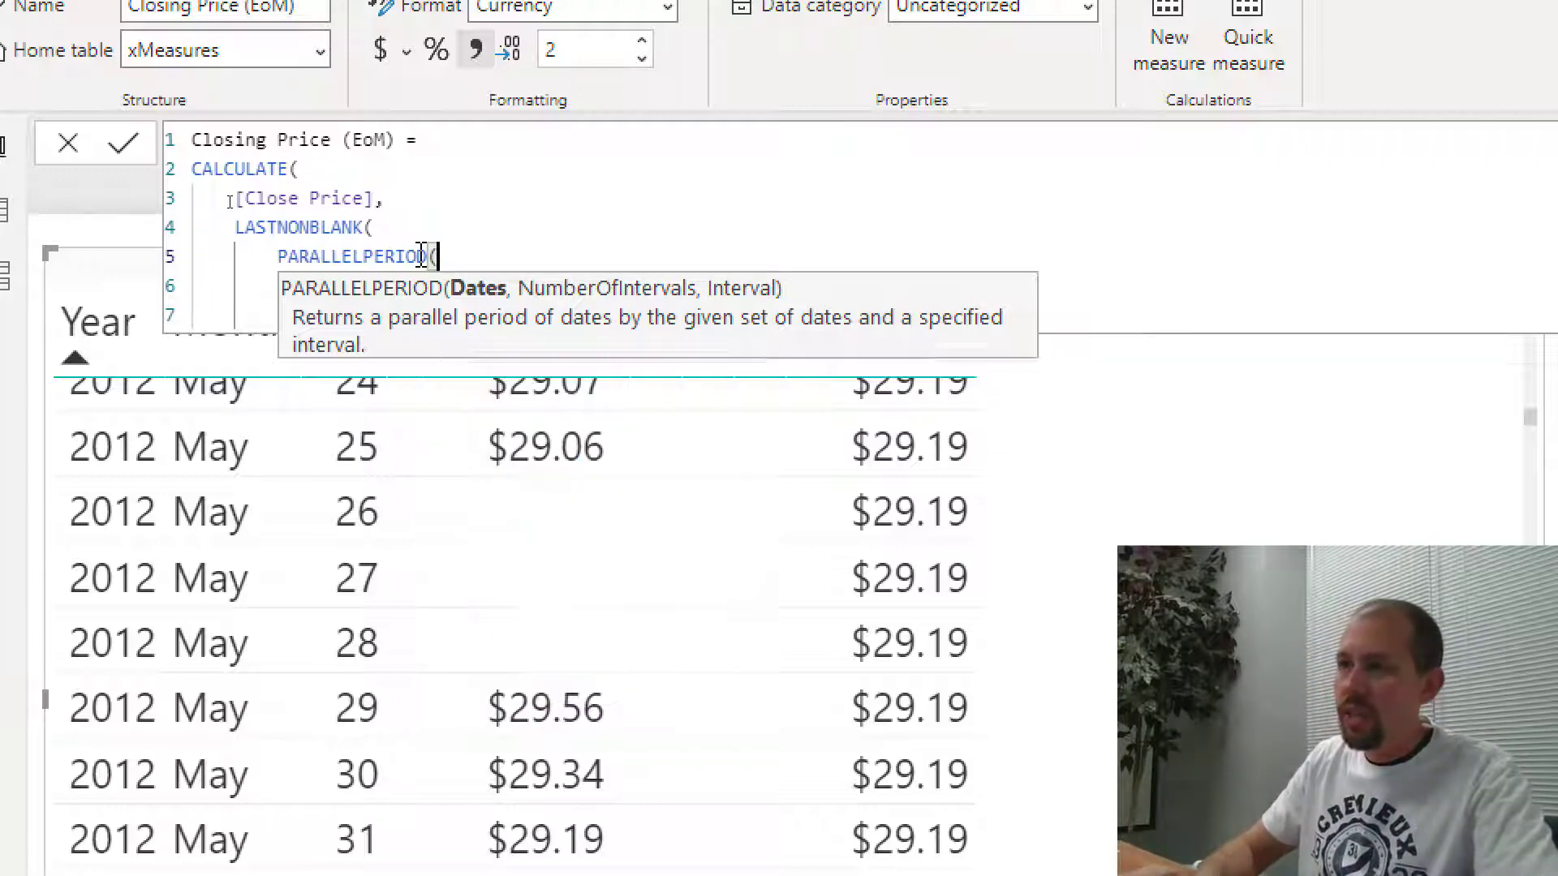
Give PARALLELPERIOD the arguments 'Date'[Date], 0 and MONTH, each on its own line.
key(shift+Return)
text(')
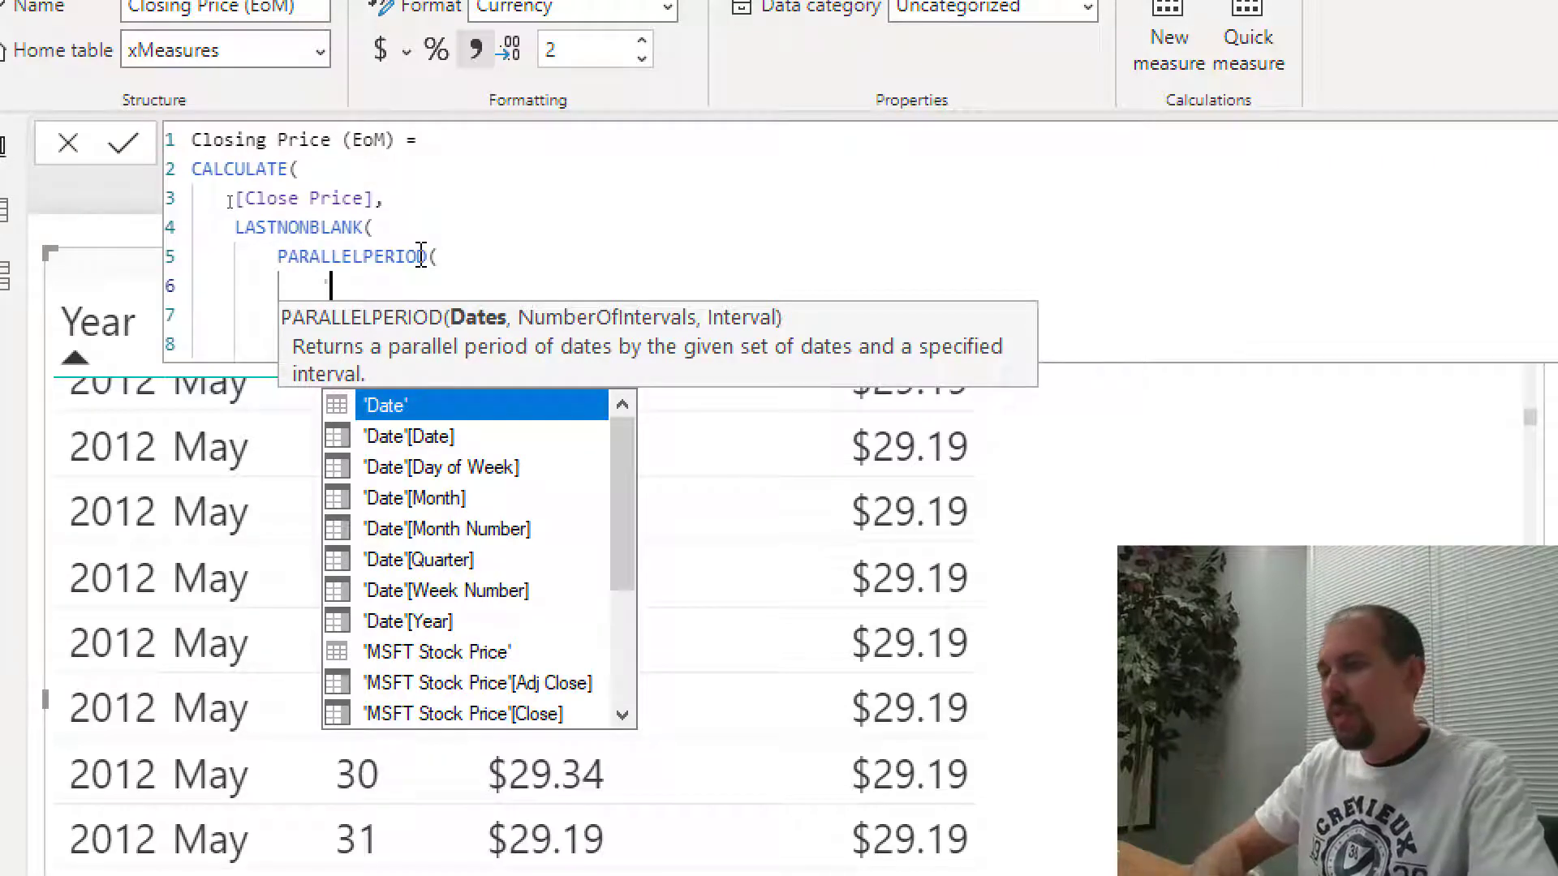
key(Down)
key(Tab)
text(,)
key(shift+Return)
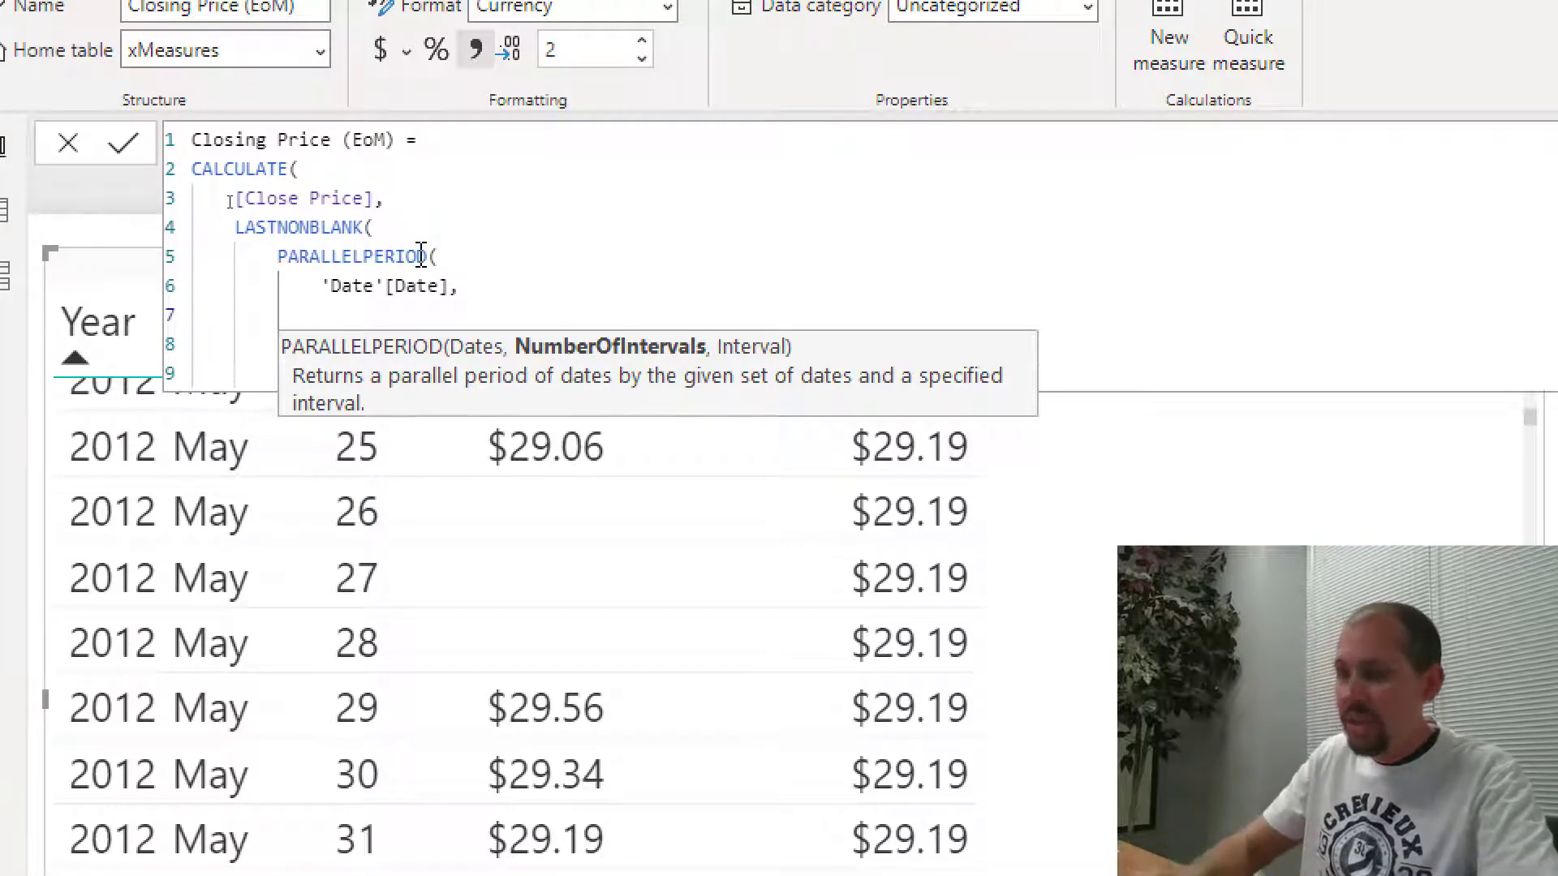
text(0)
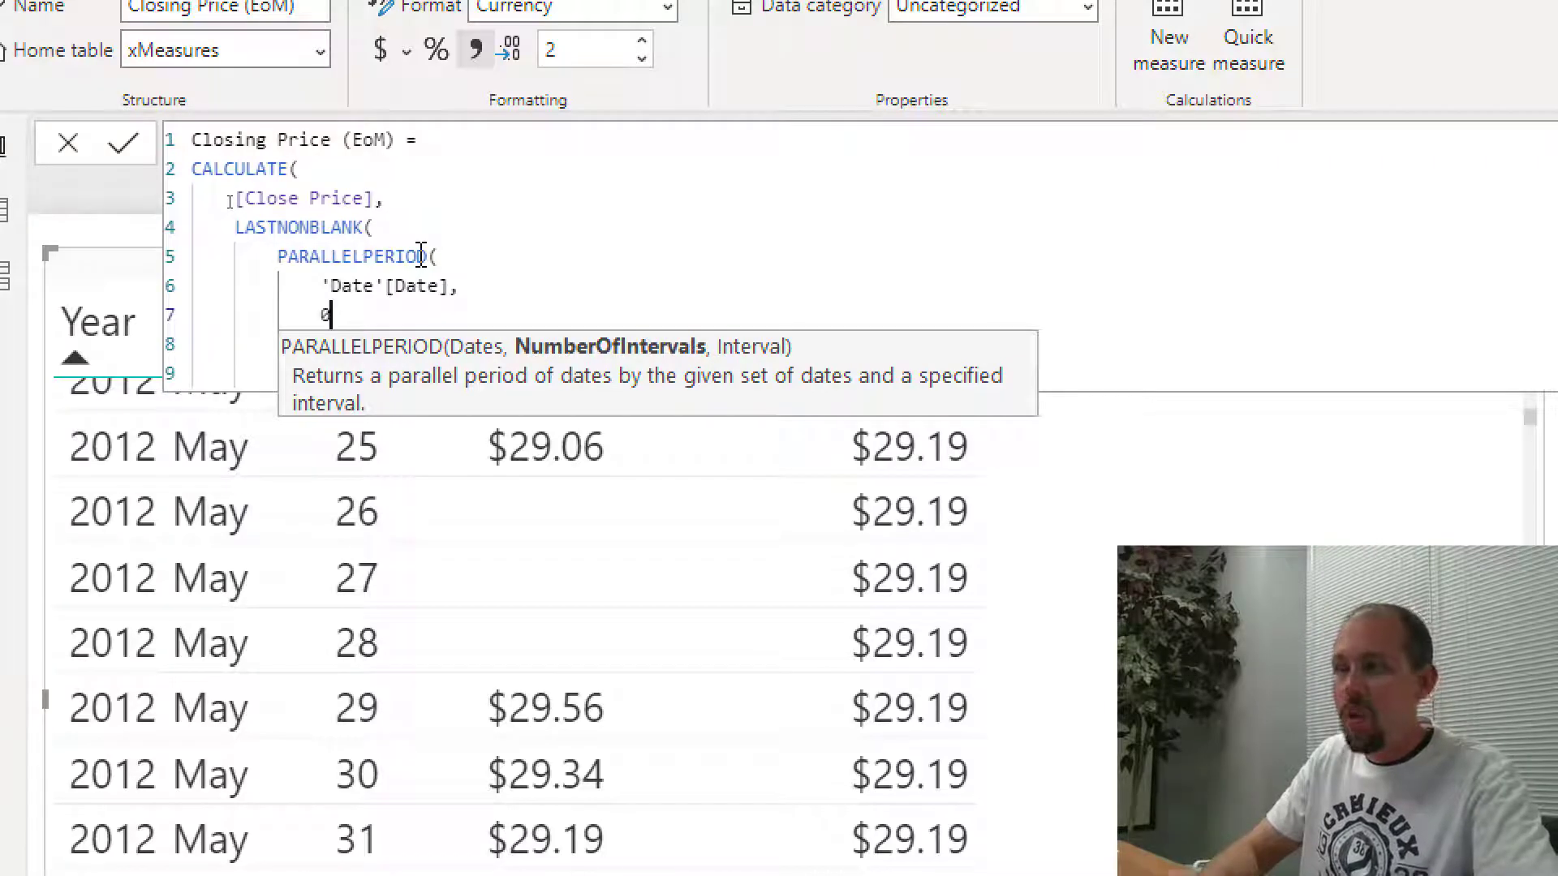
text(,)
key(Return)
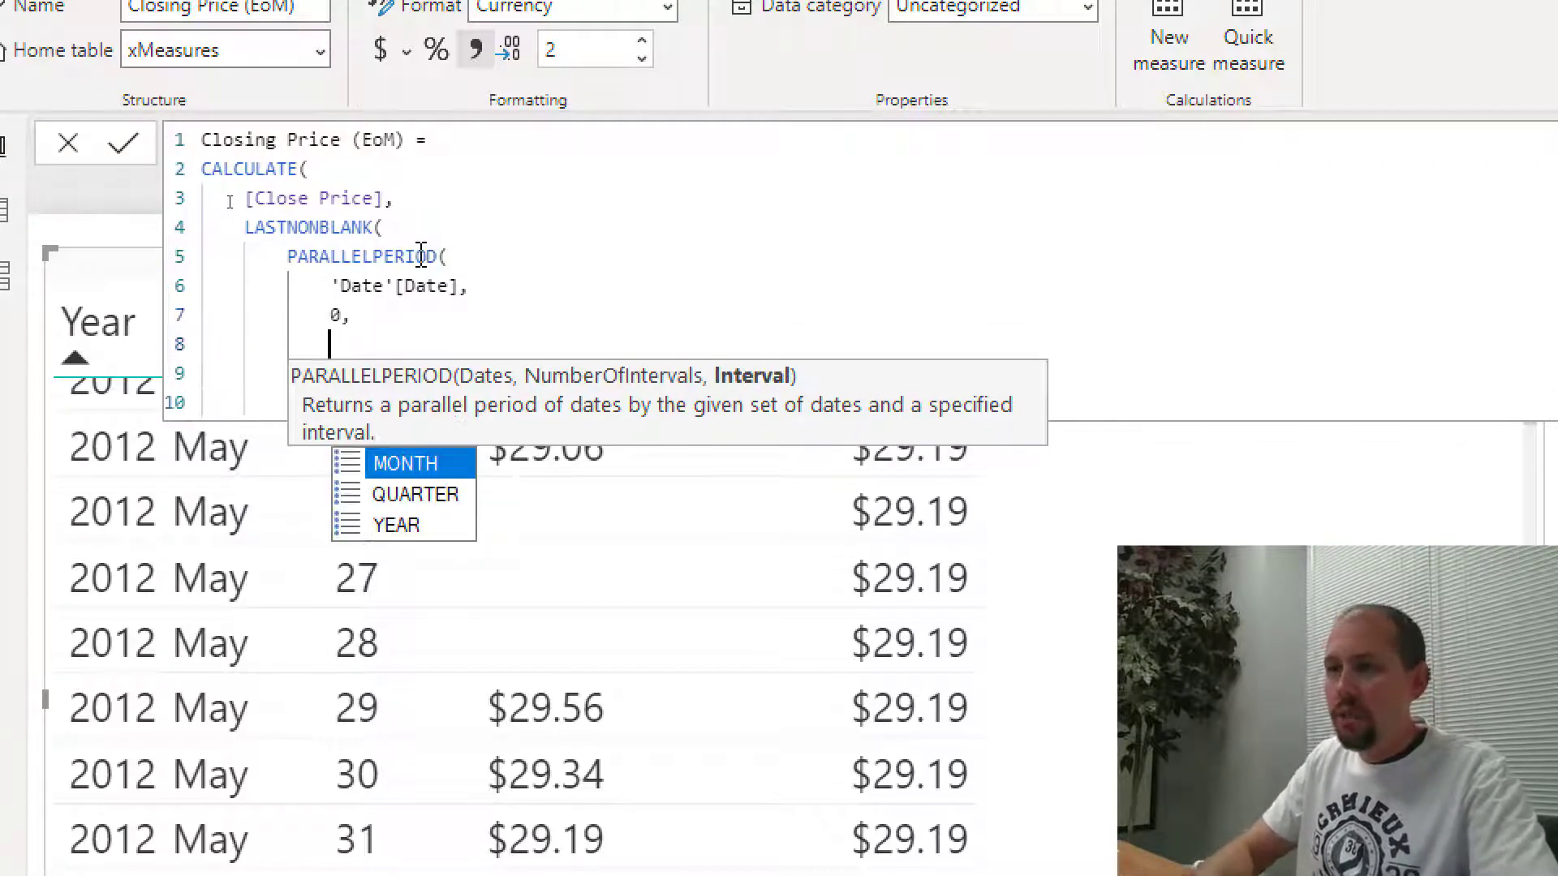
text(MON)
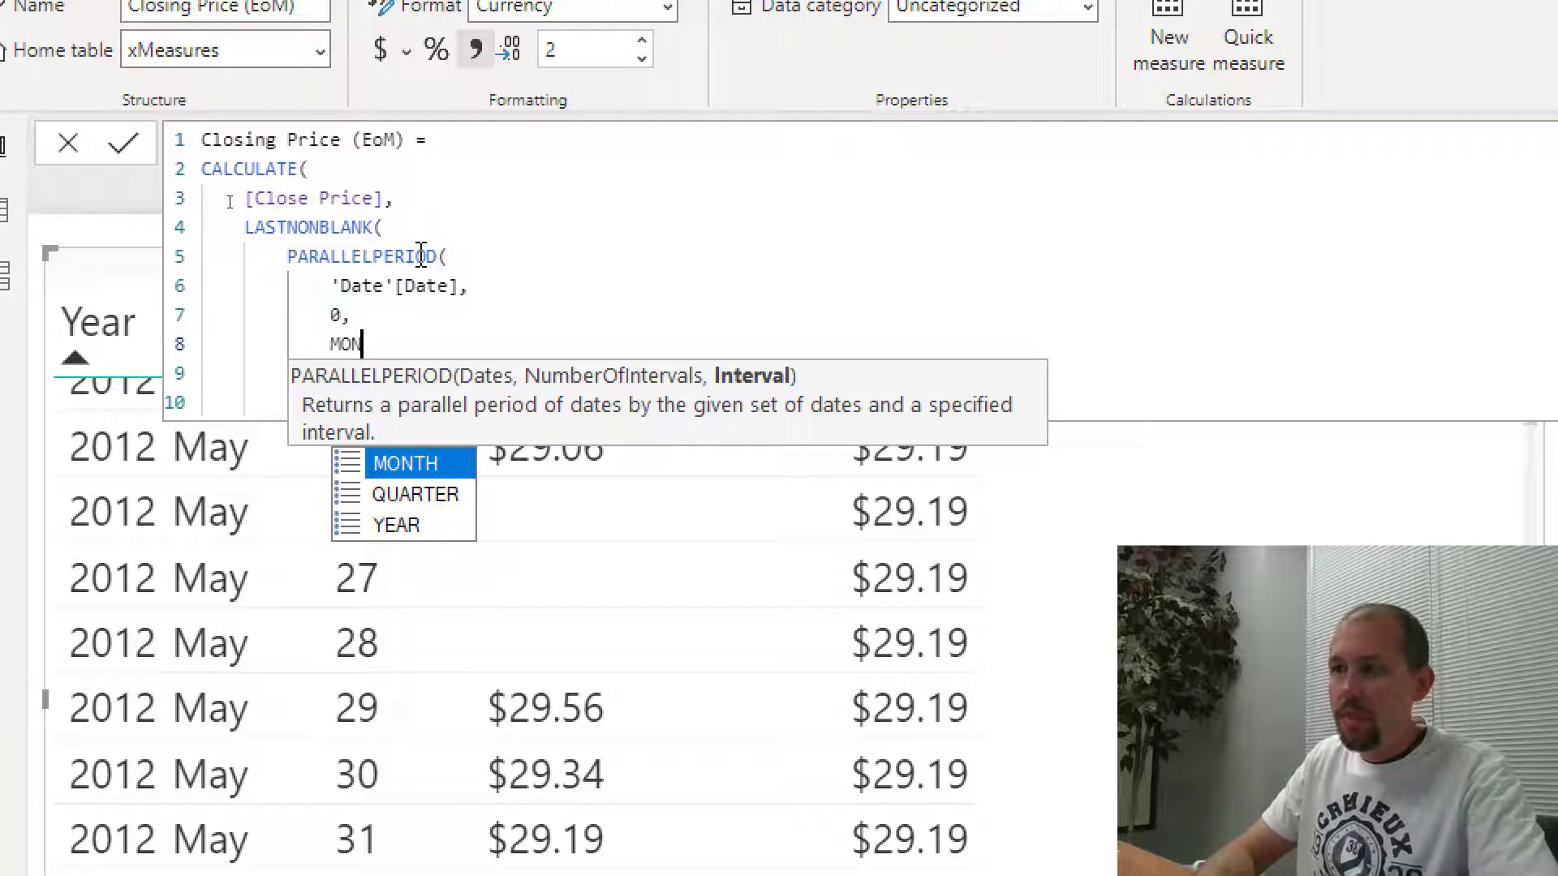
text(TH))
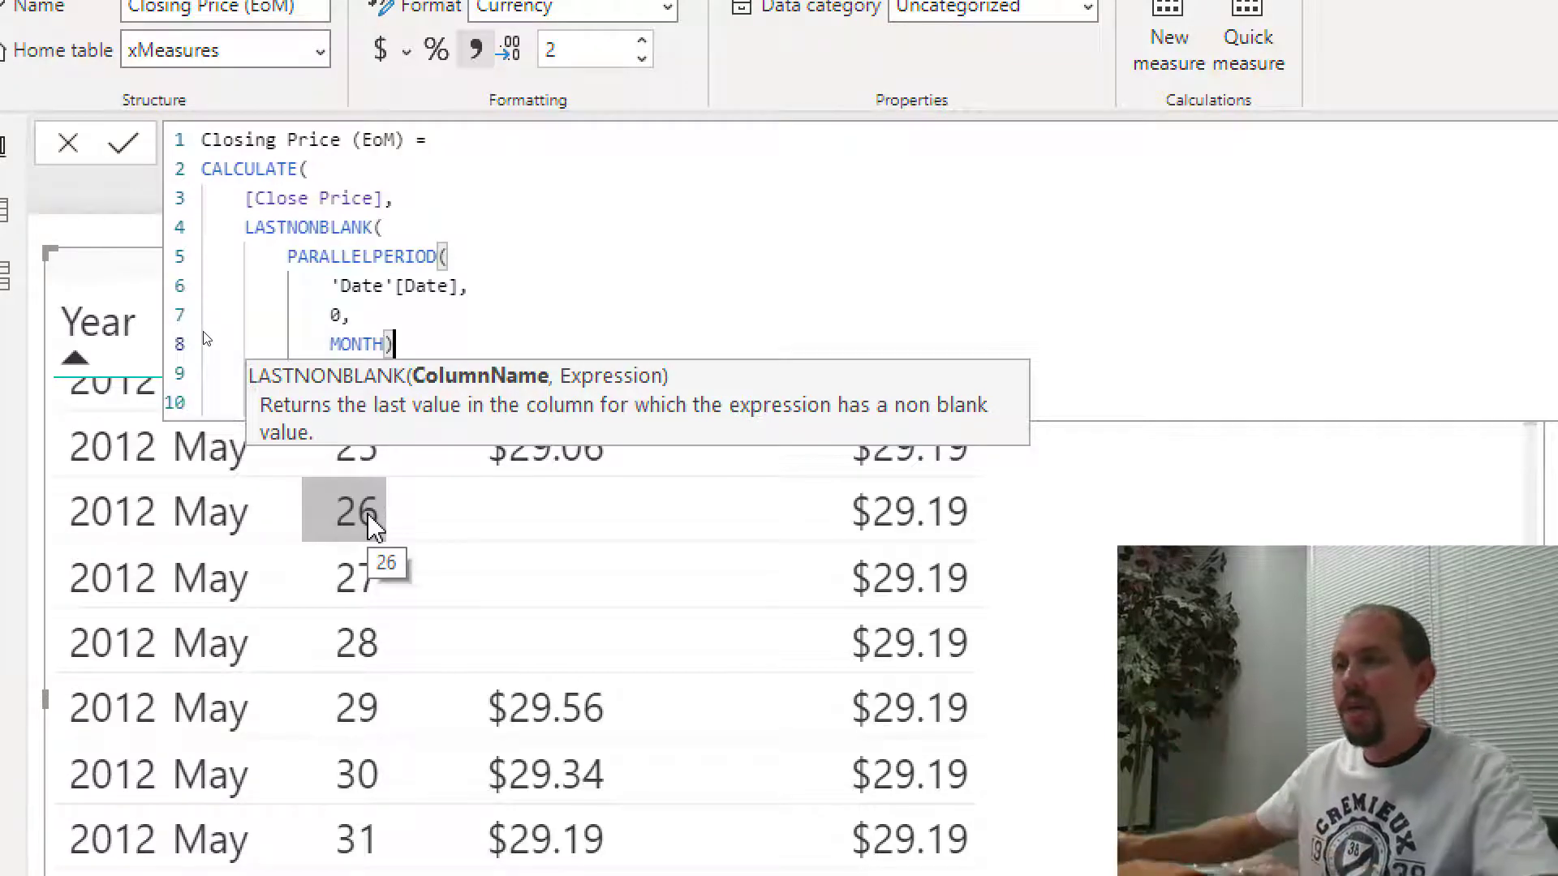
click(329, 229)
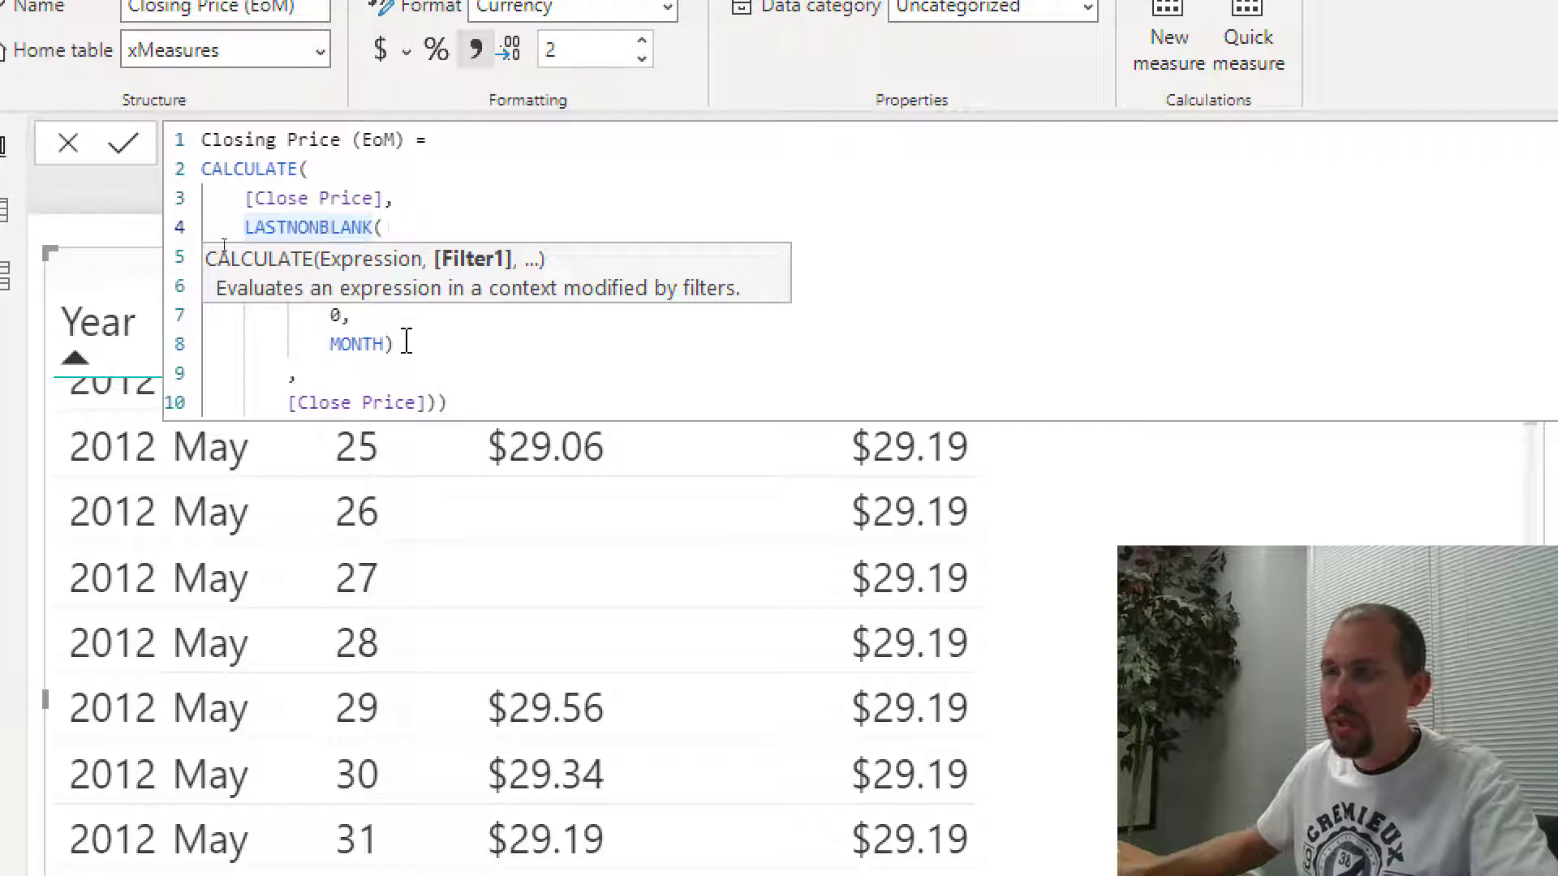
click(406, 341)
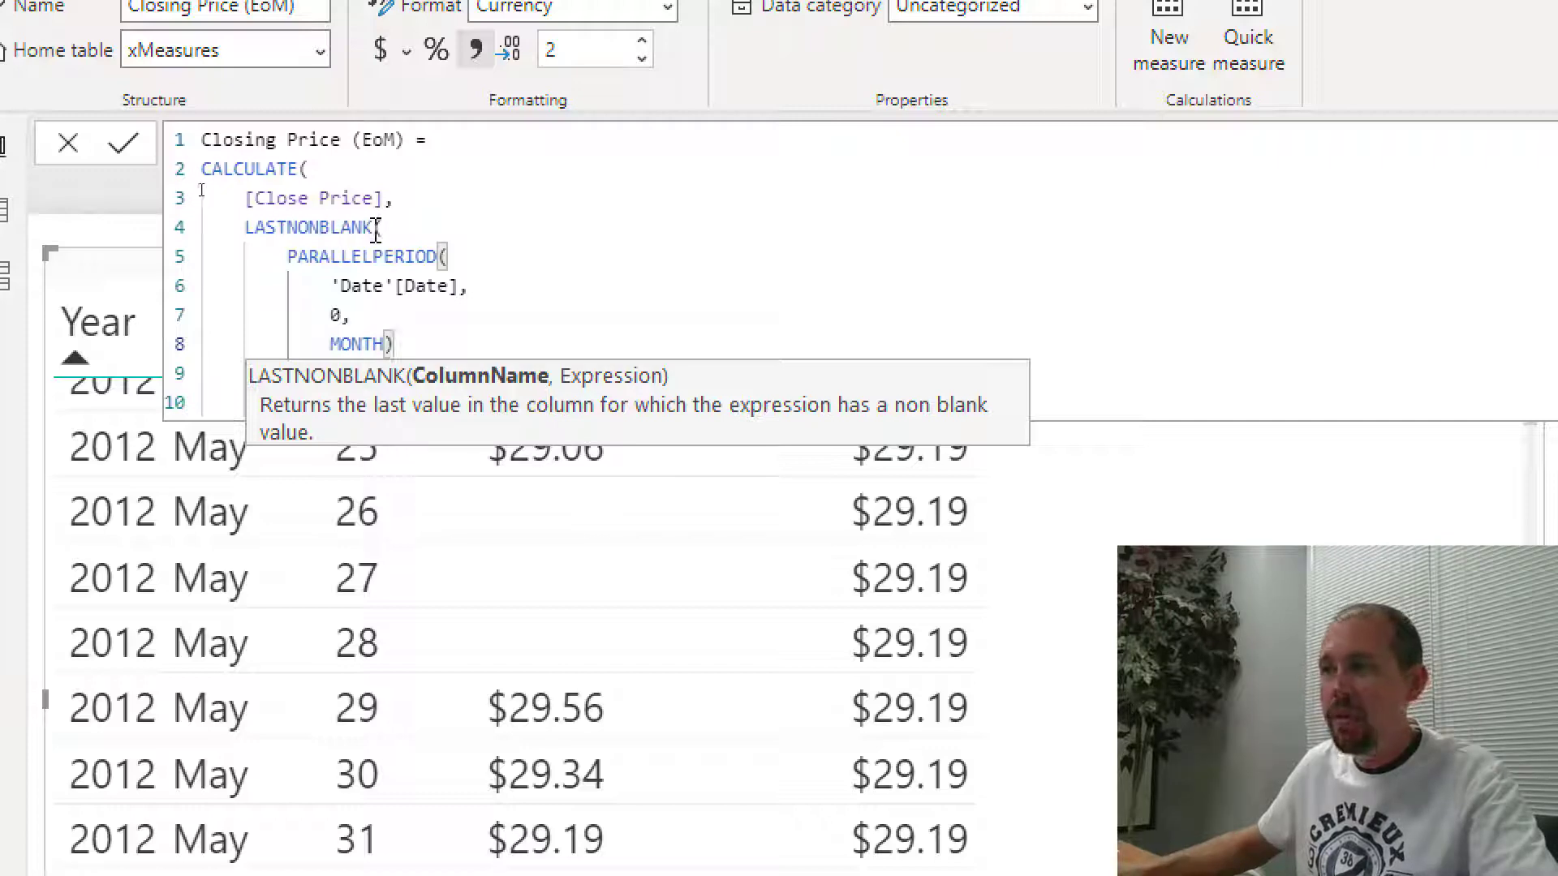
click(435, 403)
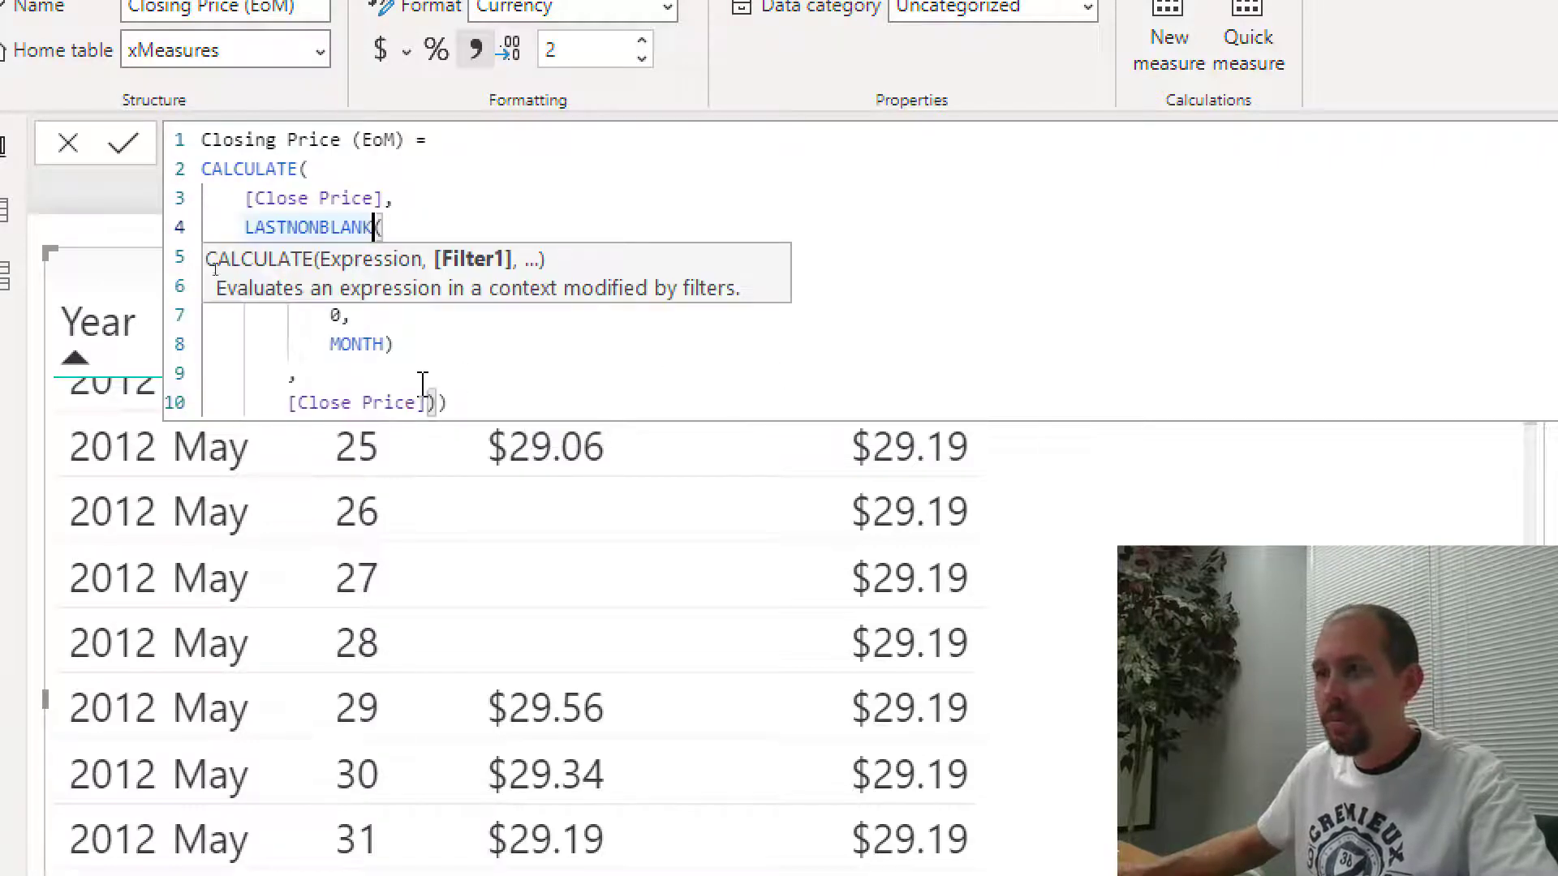
key(Up)
click(435, 344)
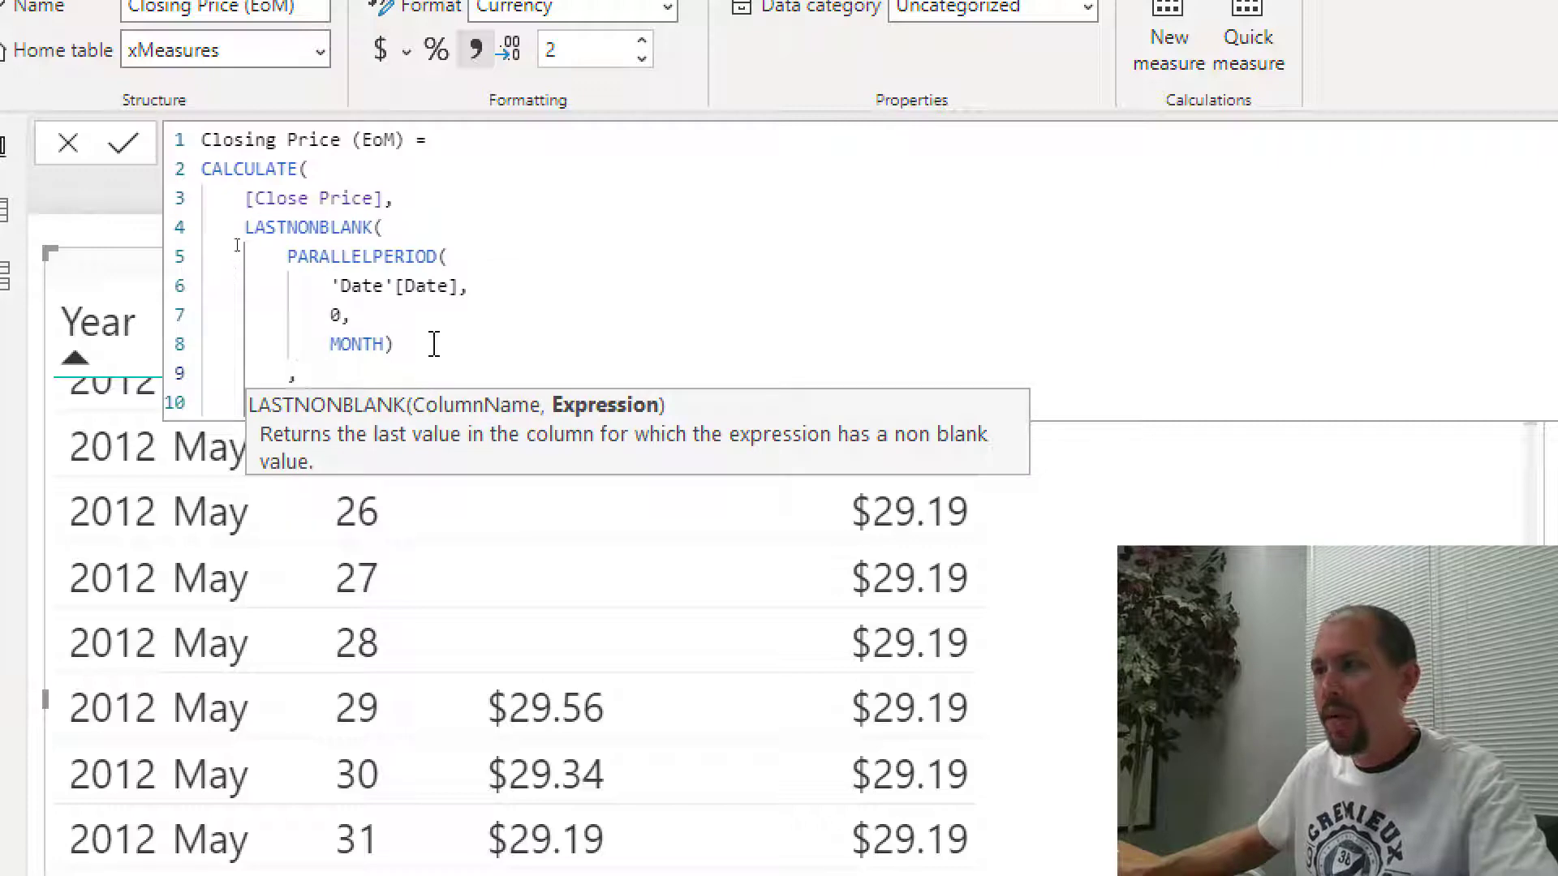
click(1217, 400)
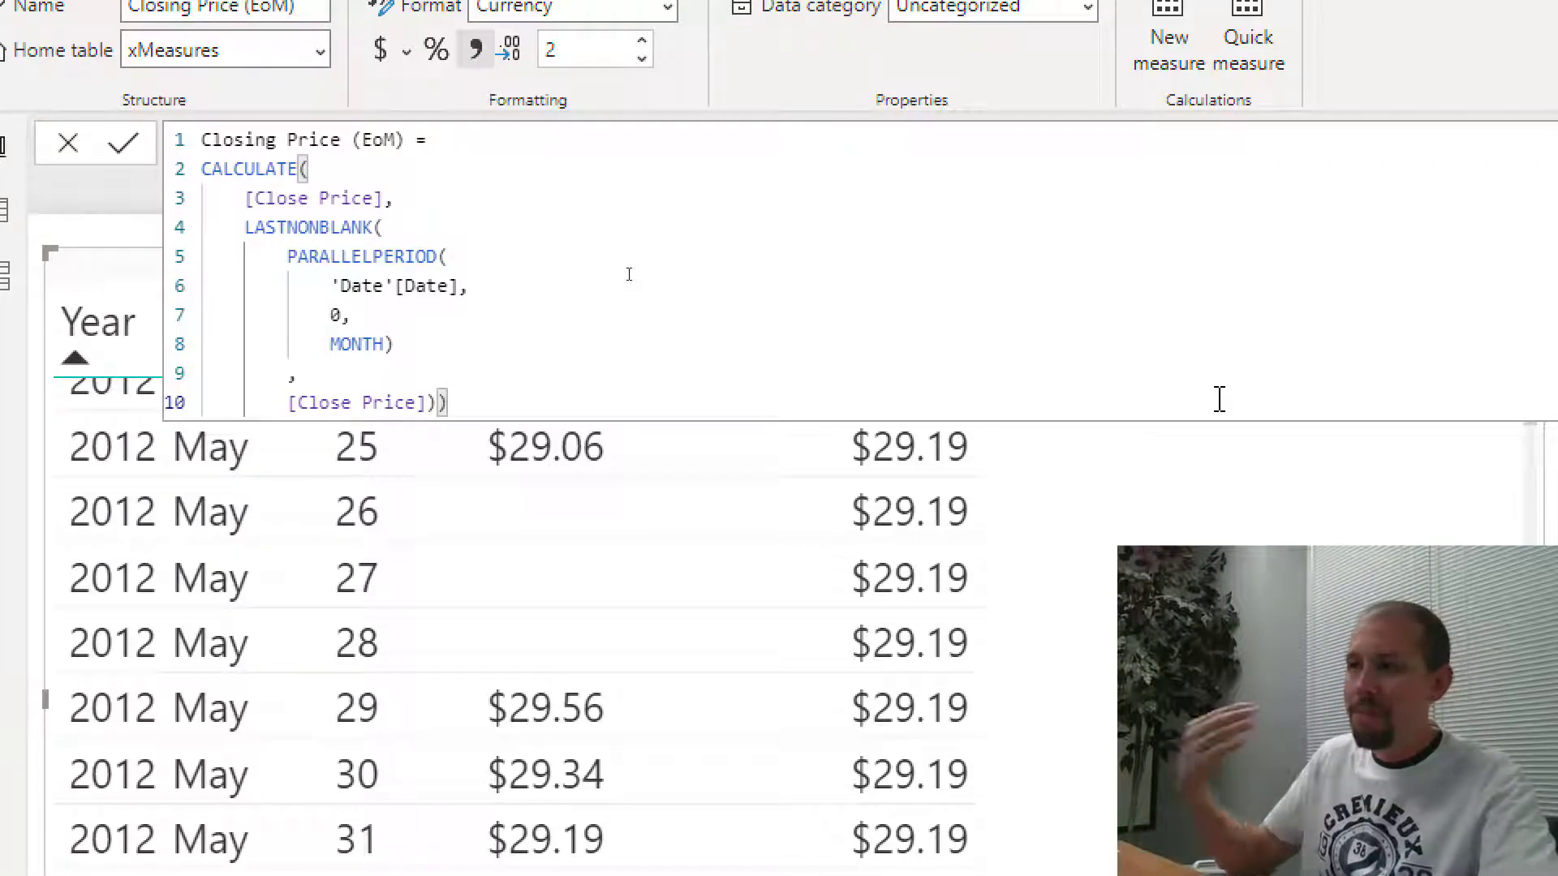
Commit the revised measure and confirm June rows show $30.59 and July $29.47.
key(Return)
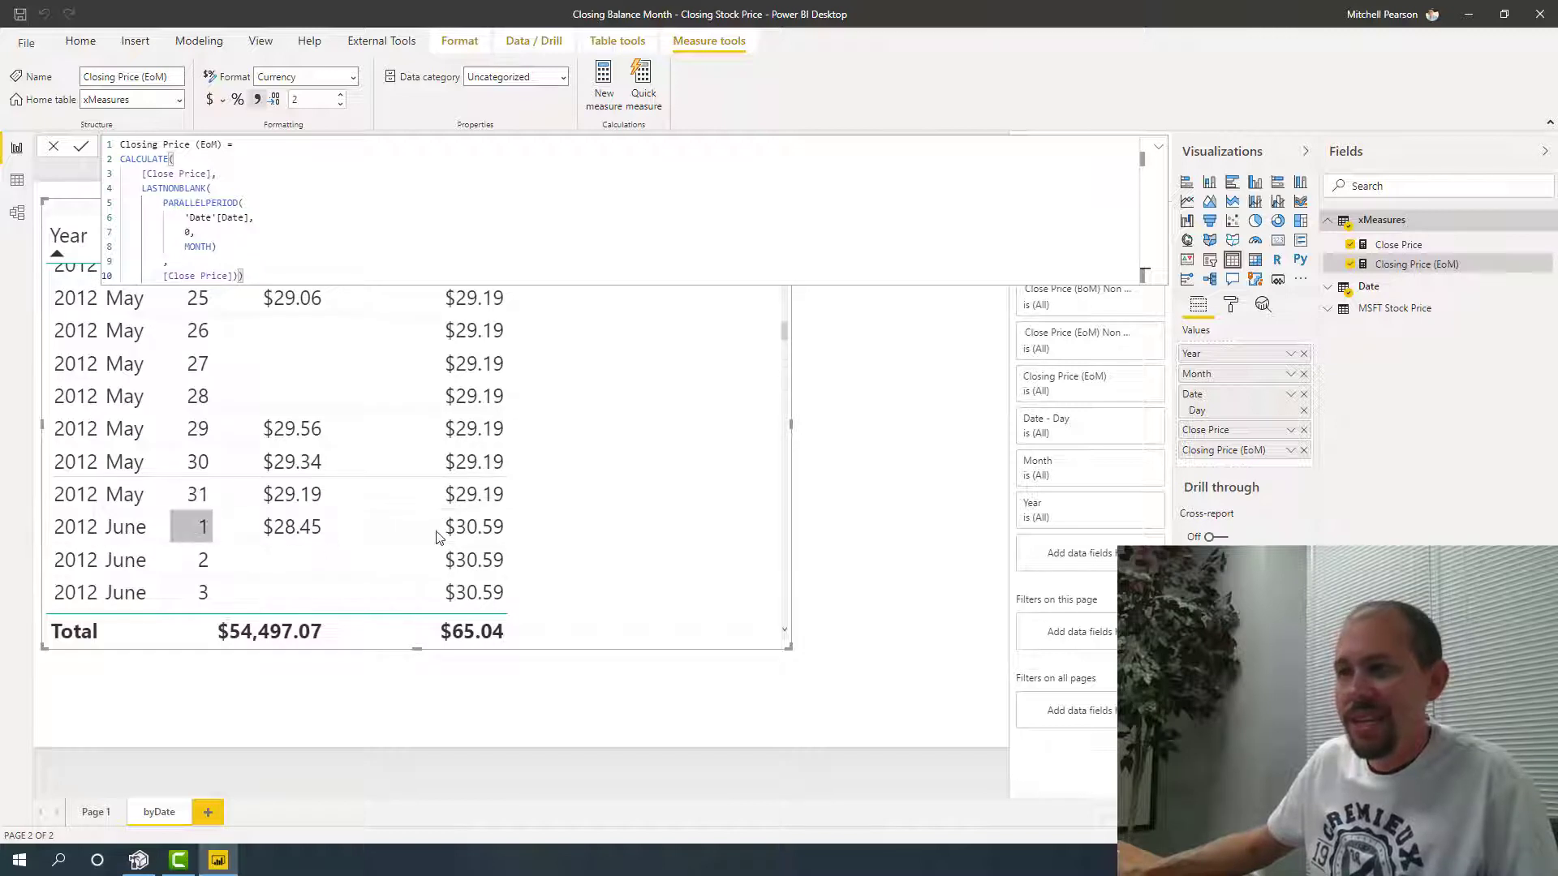
scroll(451, 531, down, 1)
scroll(451, 531, down, 5)
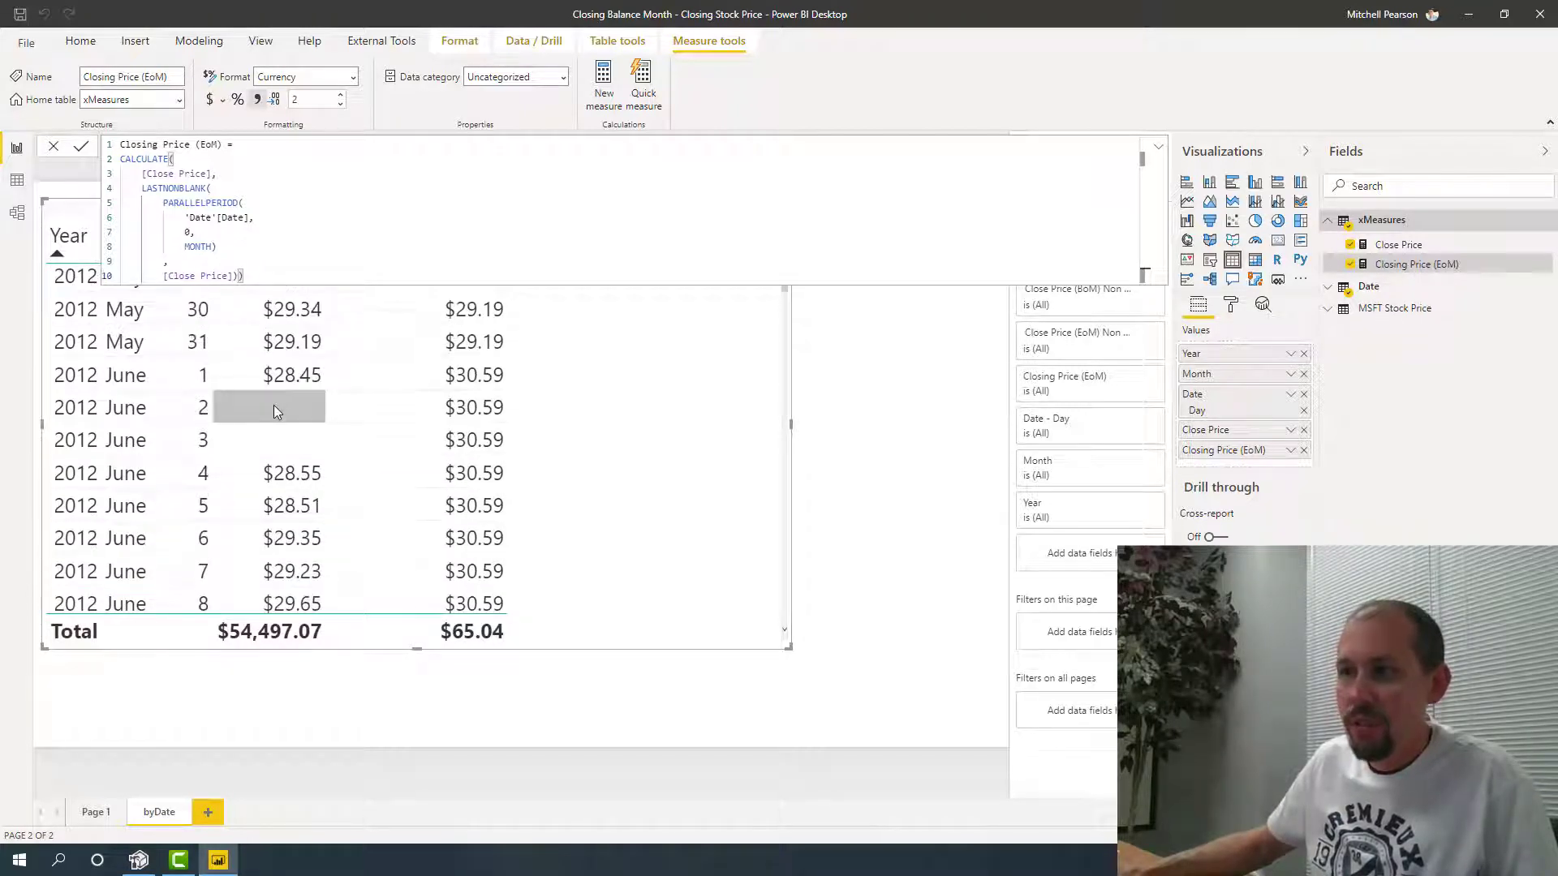
scroll(282, 415, up, 3)
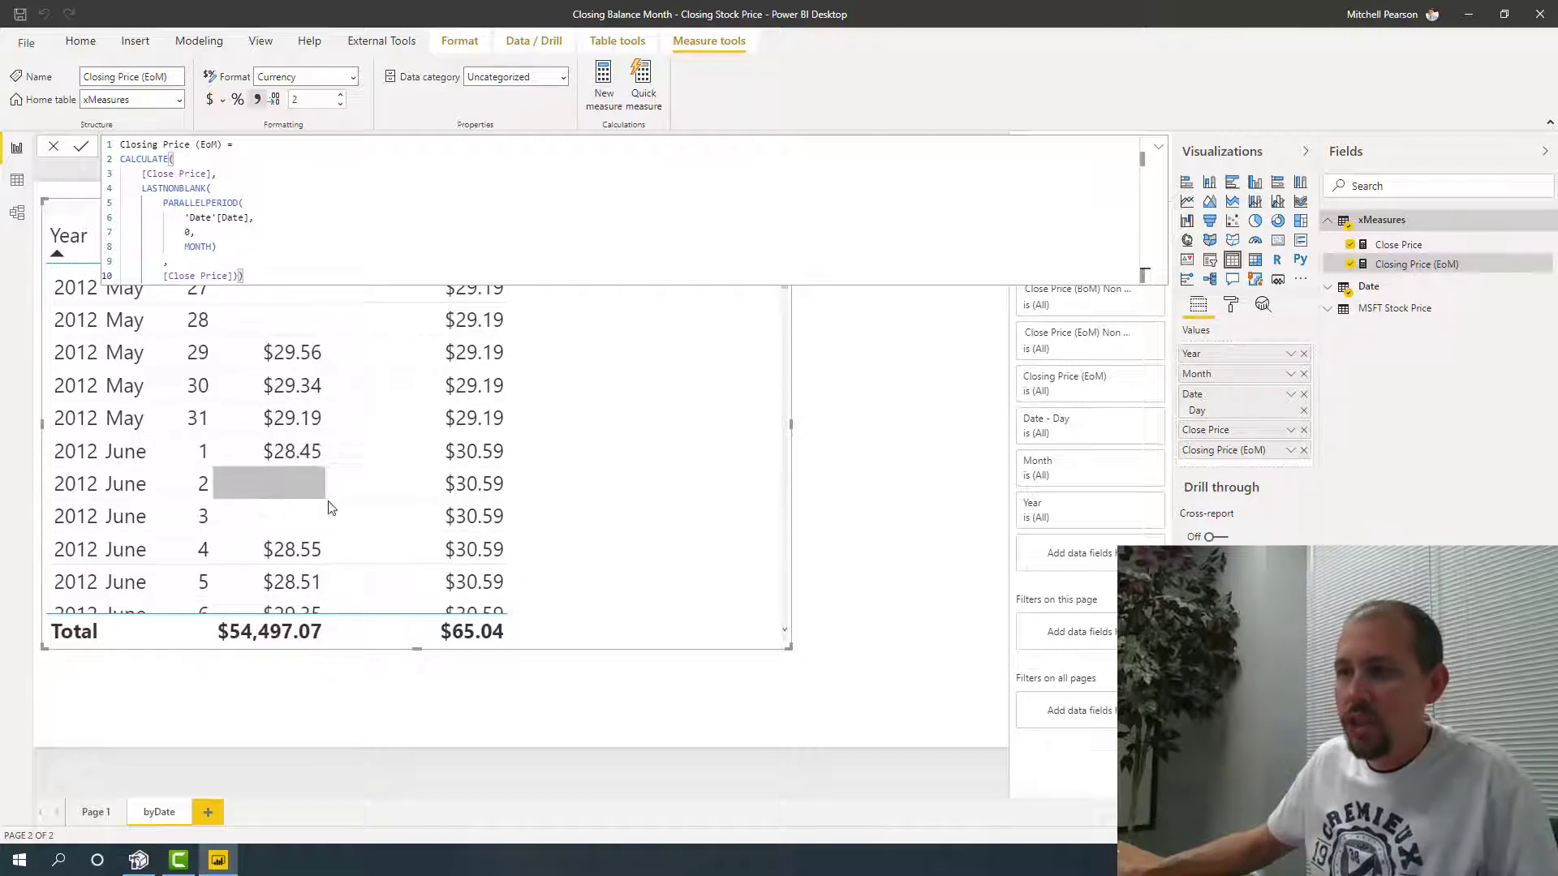
scroll(330, 510, down, 20)
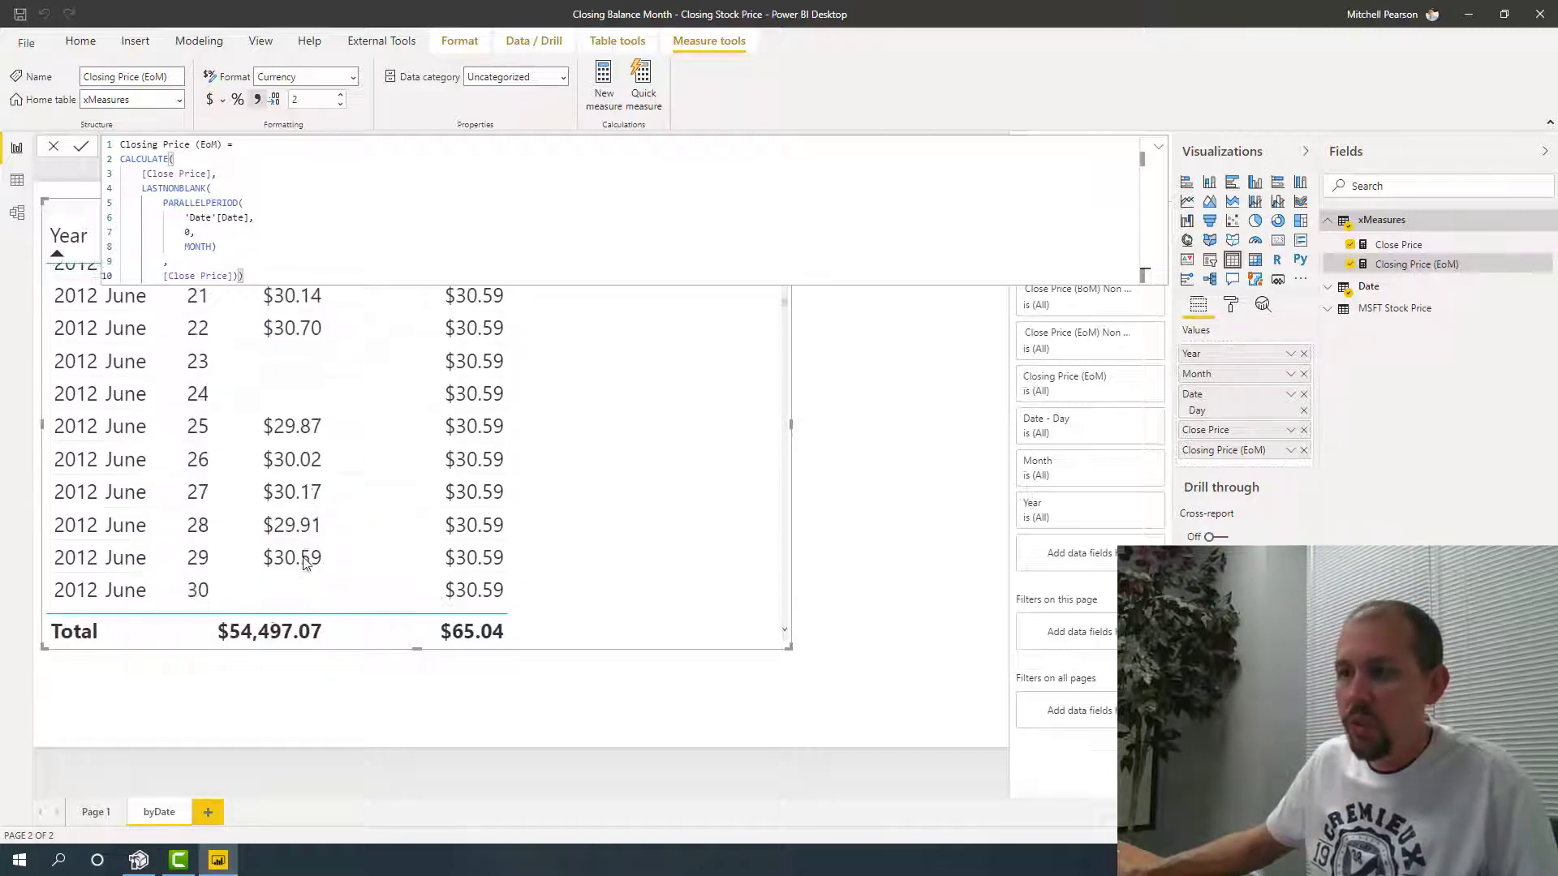
scroll(304, 560, down, 3)
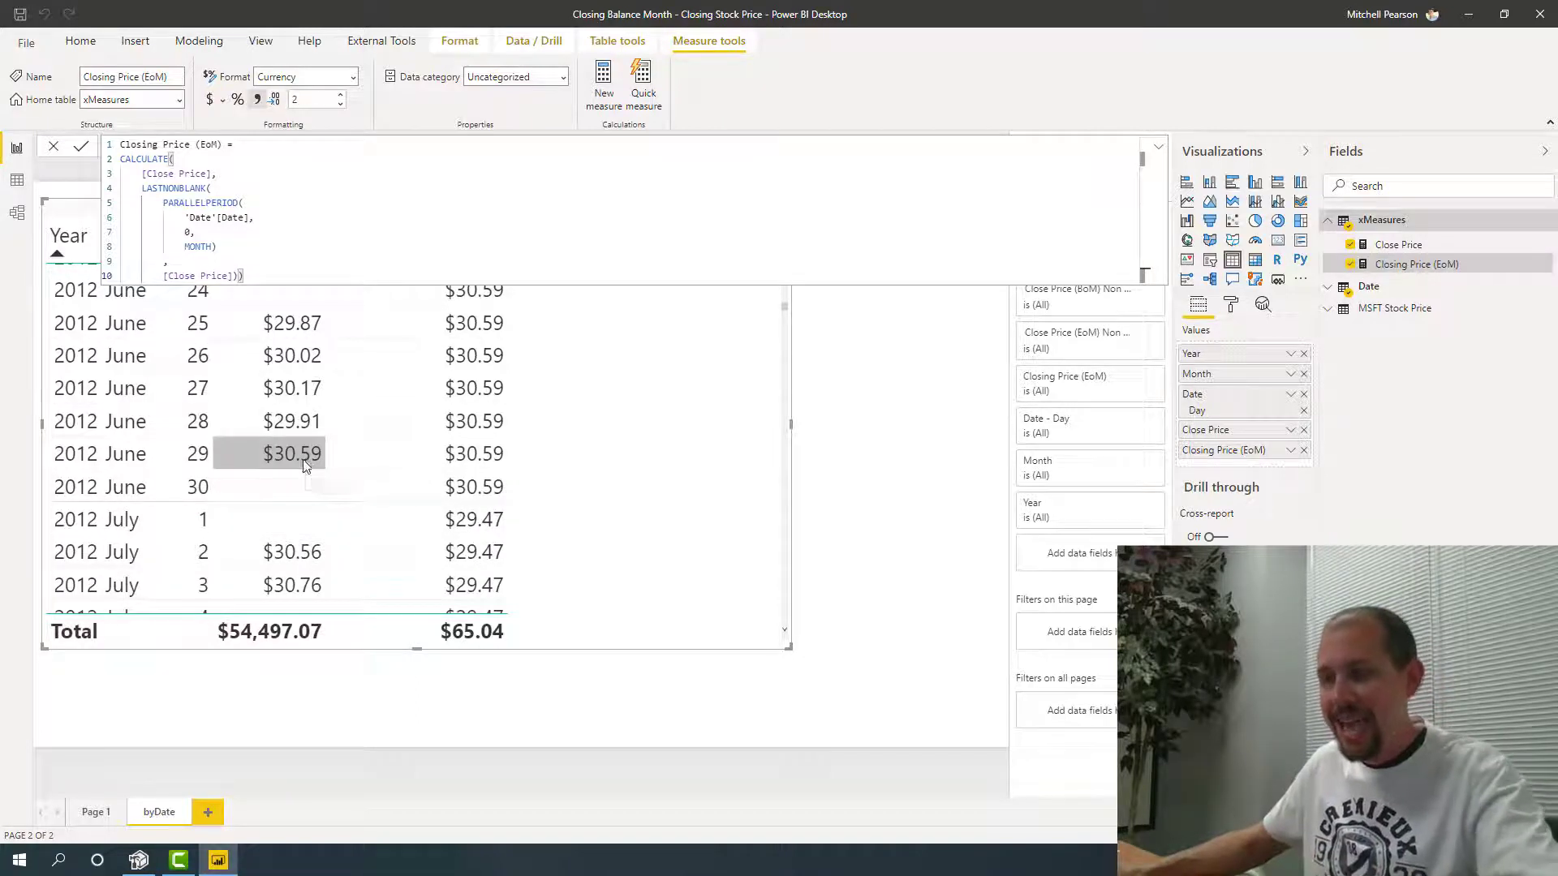
mouse_move(229, 431)
mouse_down()
mouse_move(338, 459)
mouse_move(443, 351)
mouse_up()
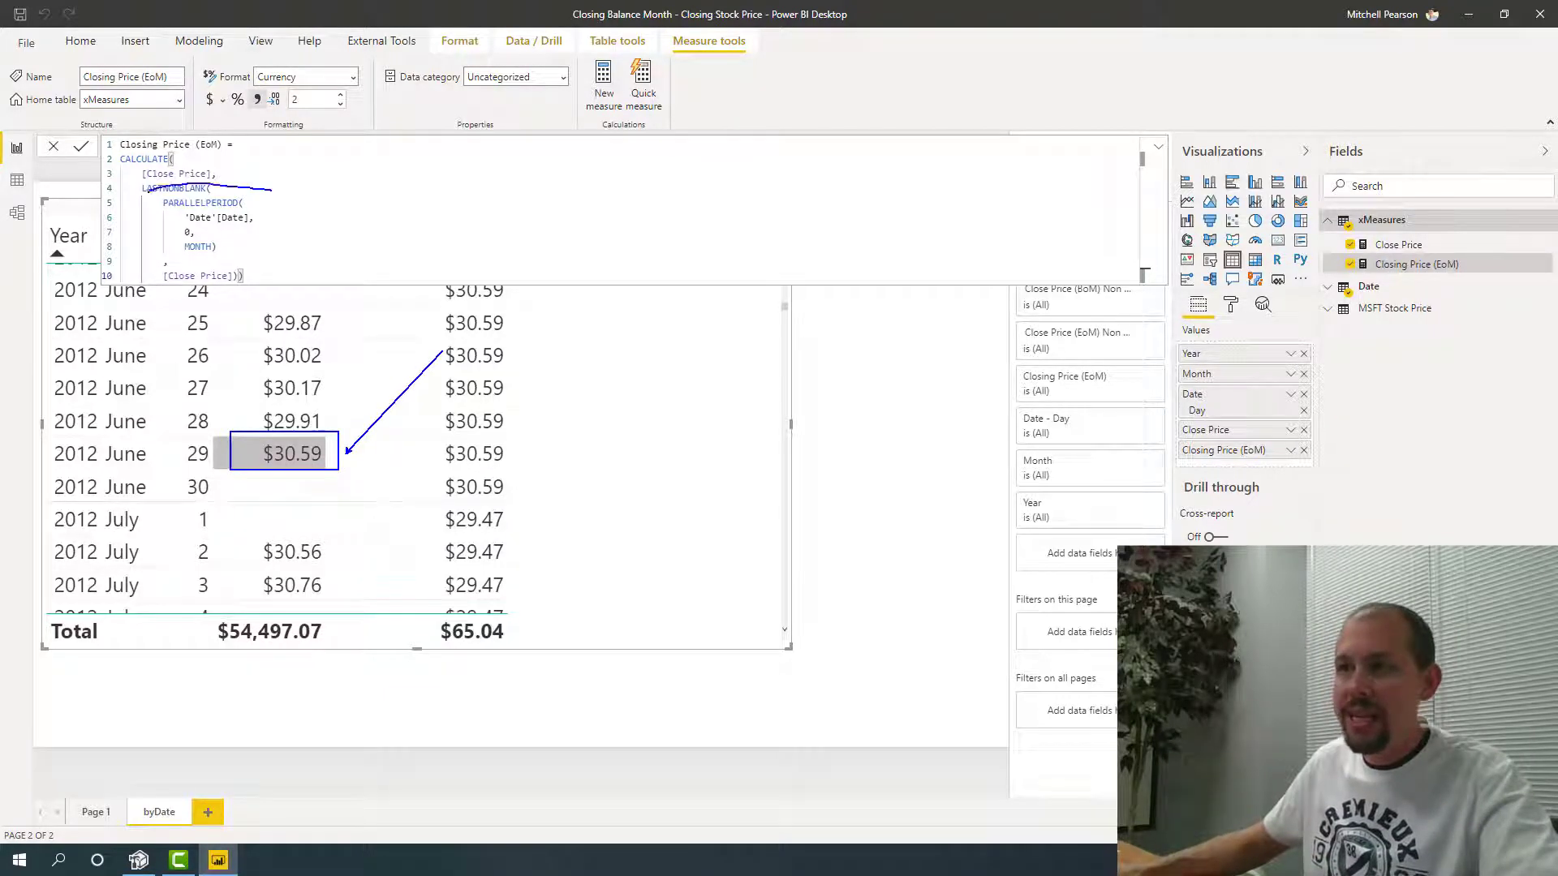